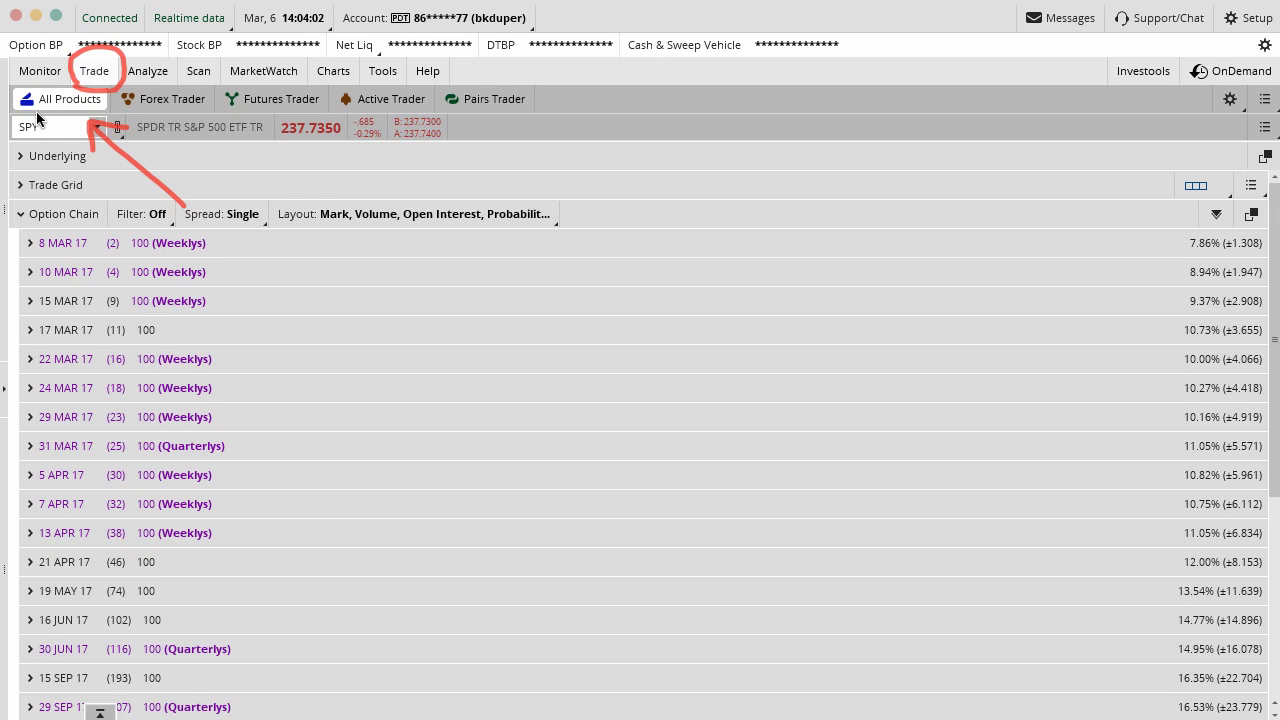
drag(112, 114, 538, 114)
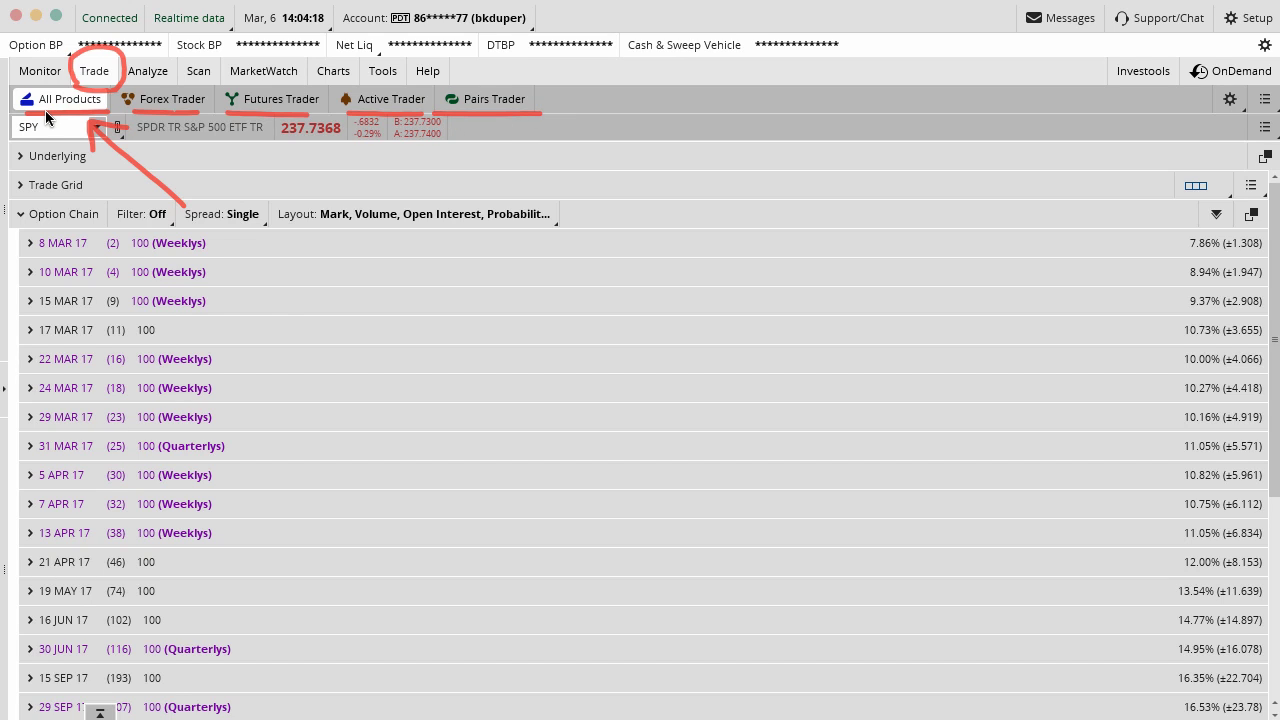
mouse_move(38, 128)
mouse_down()
mouse_move(14, 92)
mouse_move(105, 85)
mouse_up()
key(Escape)
Collapse the Option Chain section for SPY so that only the section headings remain listed.
click(47, 125)
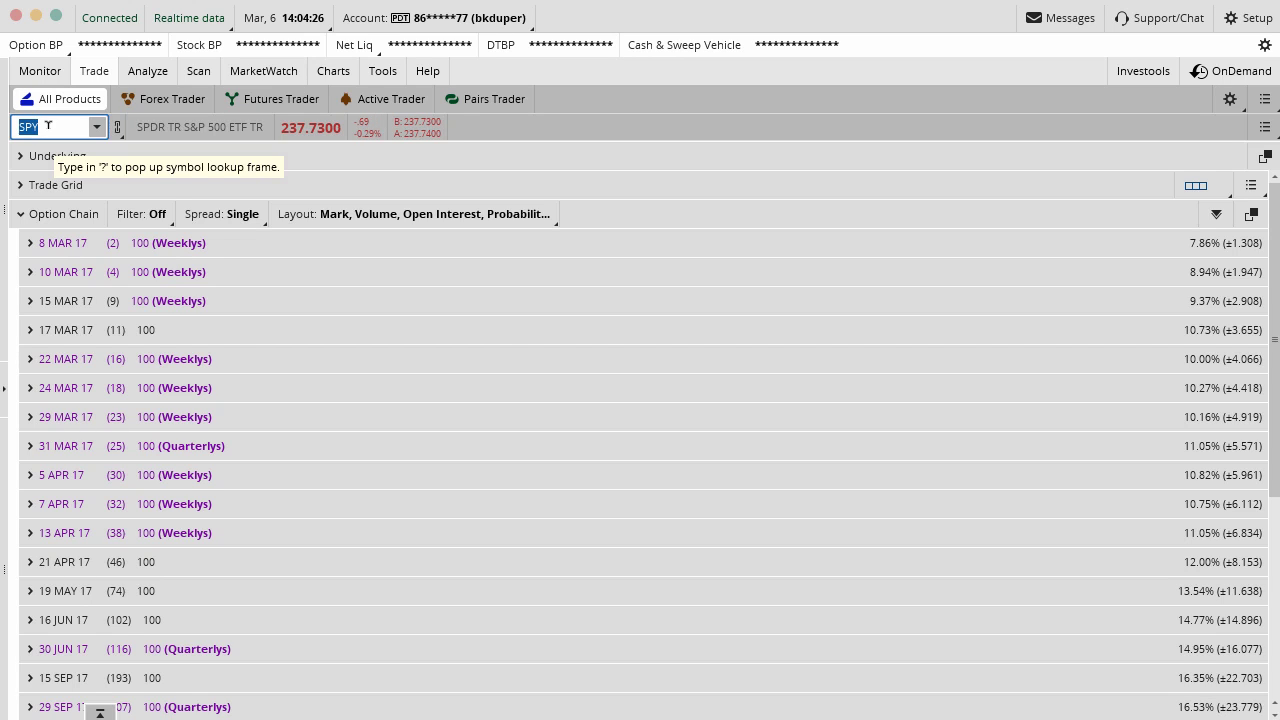
click(20, 214)
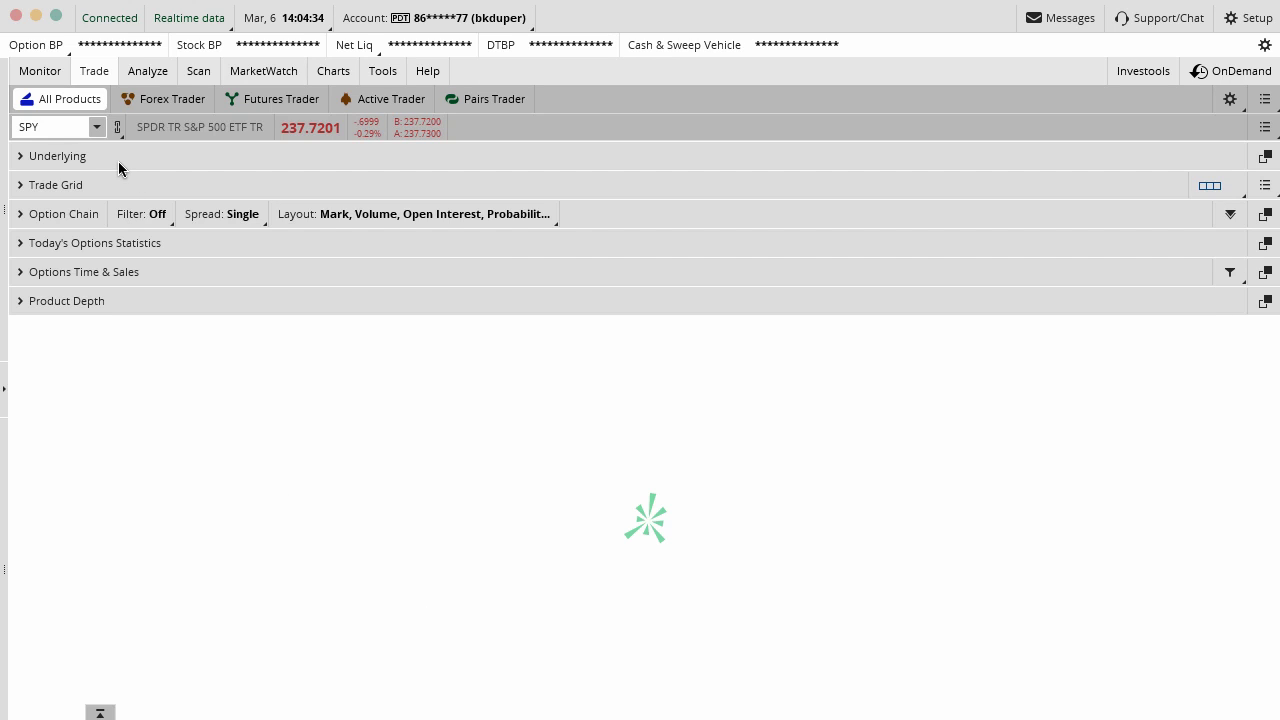
mouse_move(23, 172)
mouse_down()
mouse_move(79, 170)
mouse_move(78, 131)
mouse_up()
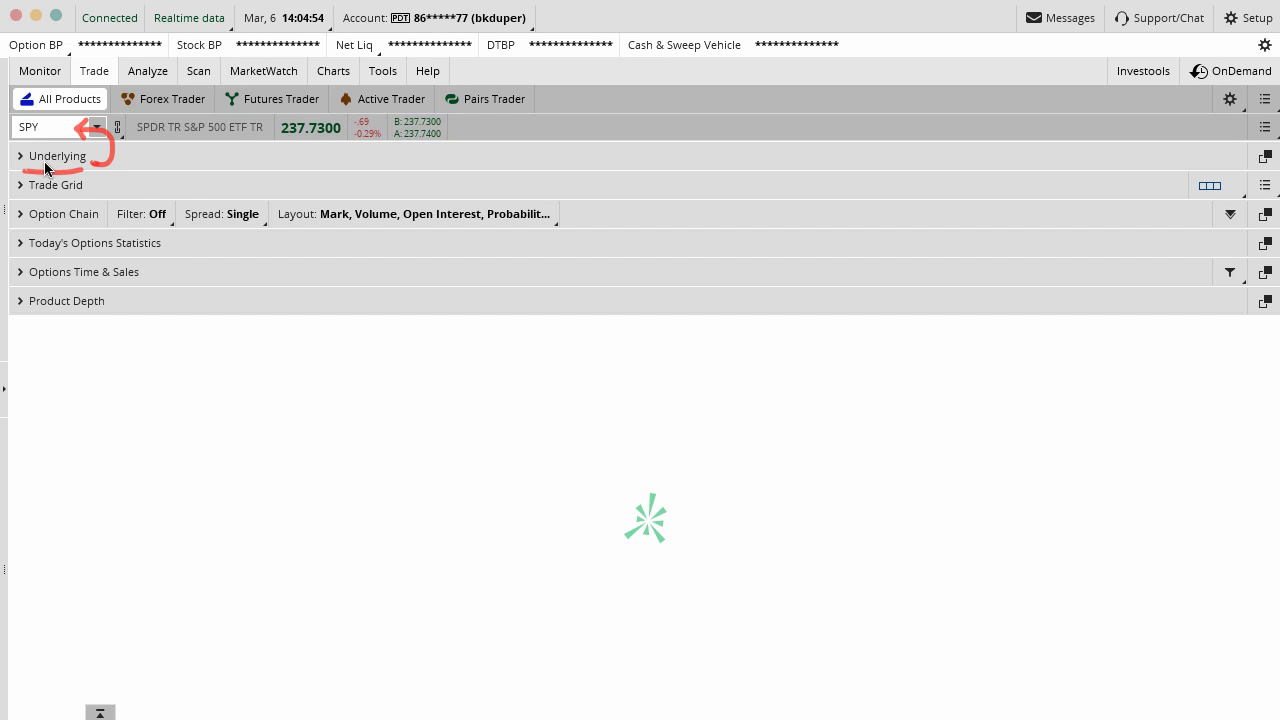
drag(22, 197, 81, 199)
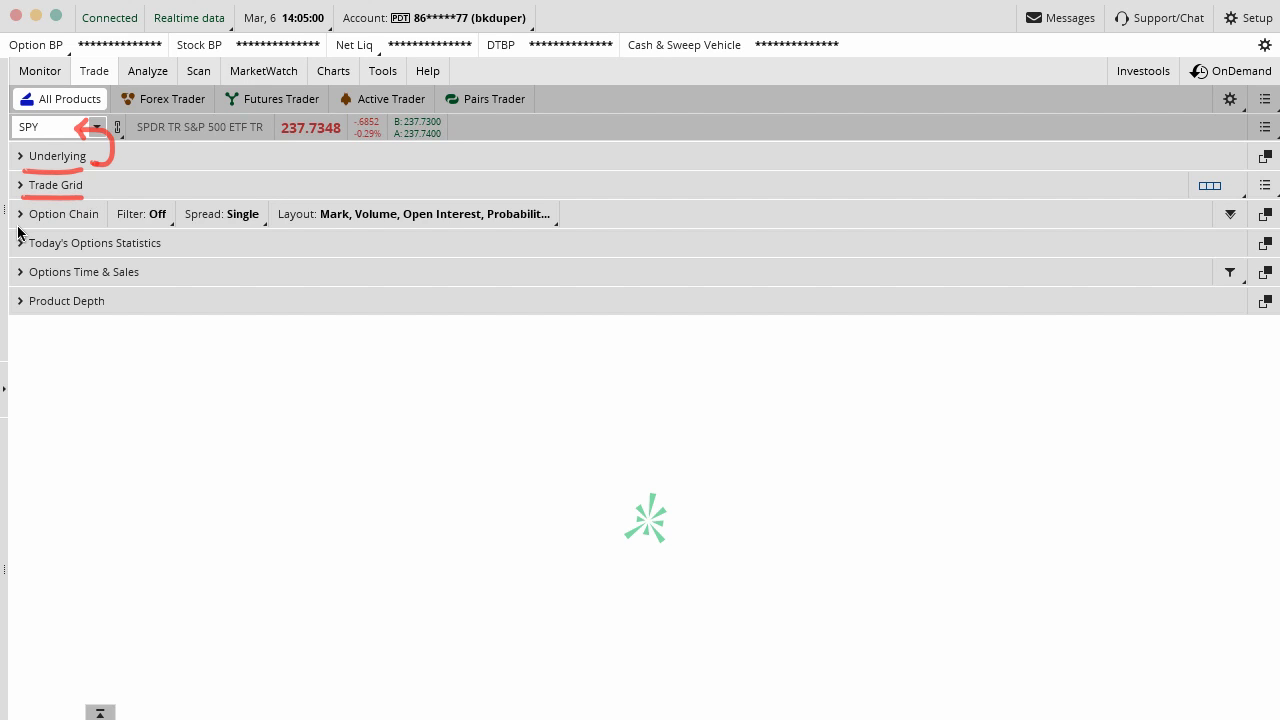
mouse_move(56, 225)
mouse_down()
mouse_move(112, 222)
mouse_move(55, 200)
mouse_move(18, 203)
mouse_move(17, 230)
mouse_up()
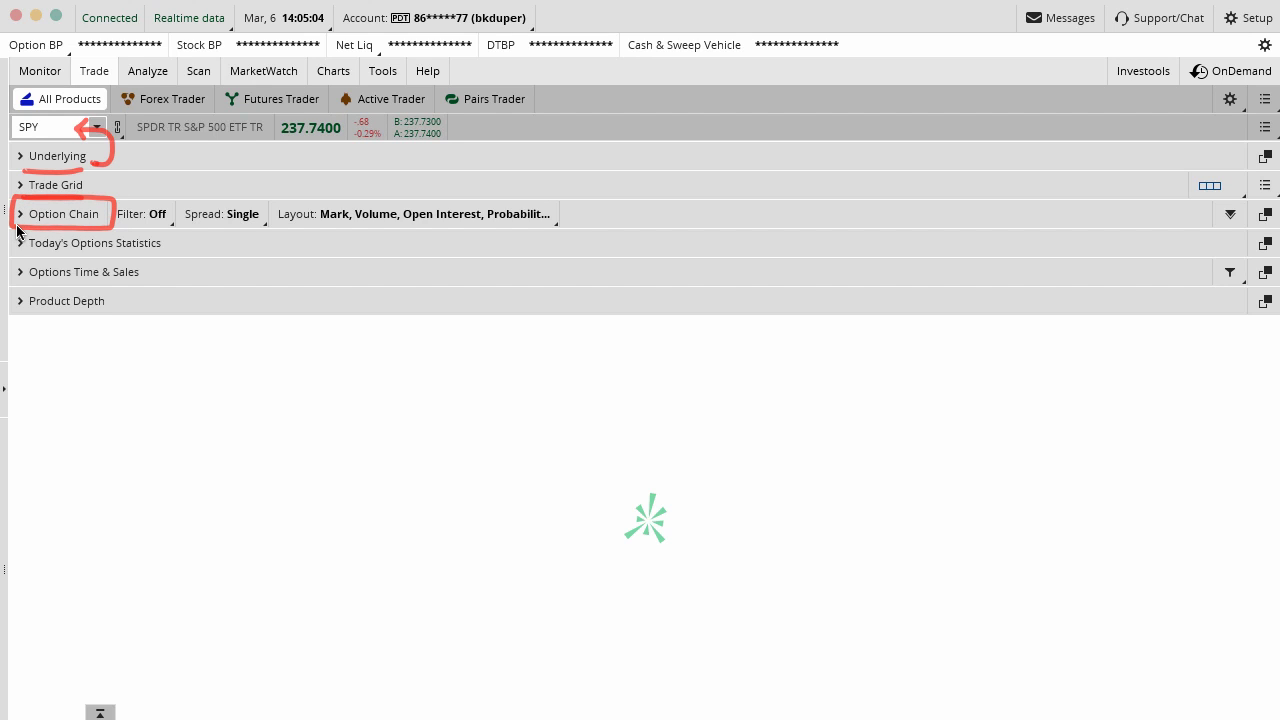
drag(176, 240, 193, 215)
drag(150, 266, 178, 245)
drag(137, 288, 139, 284)
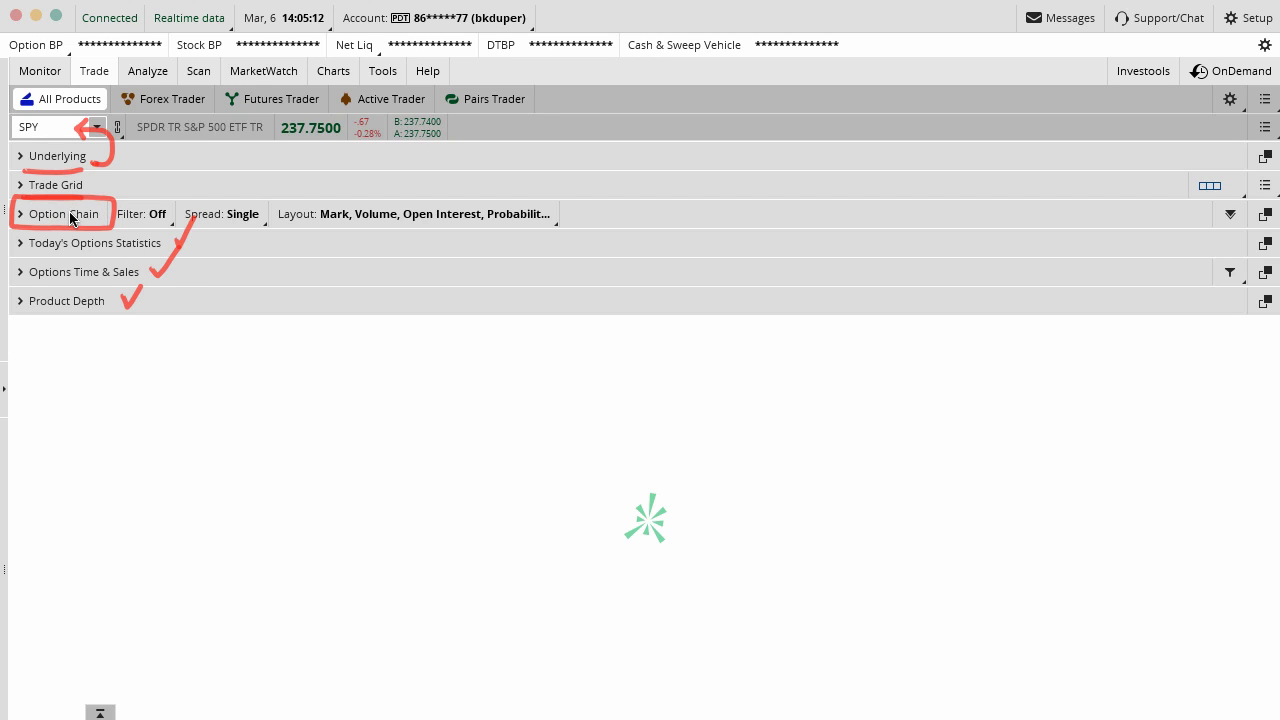
key(Escape)
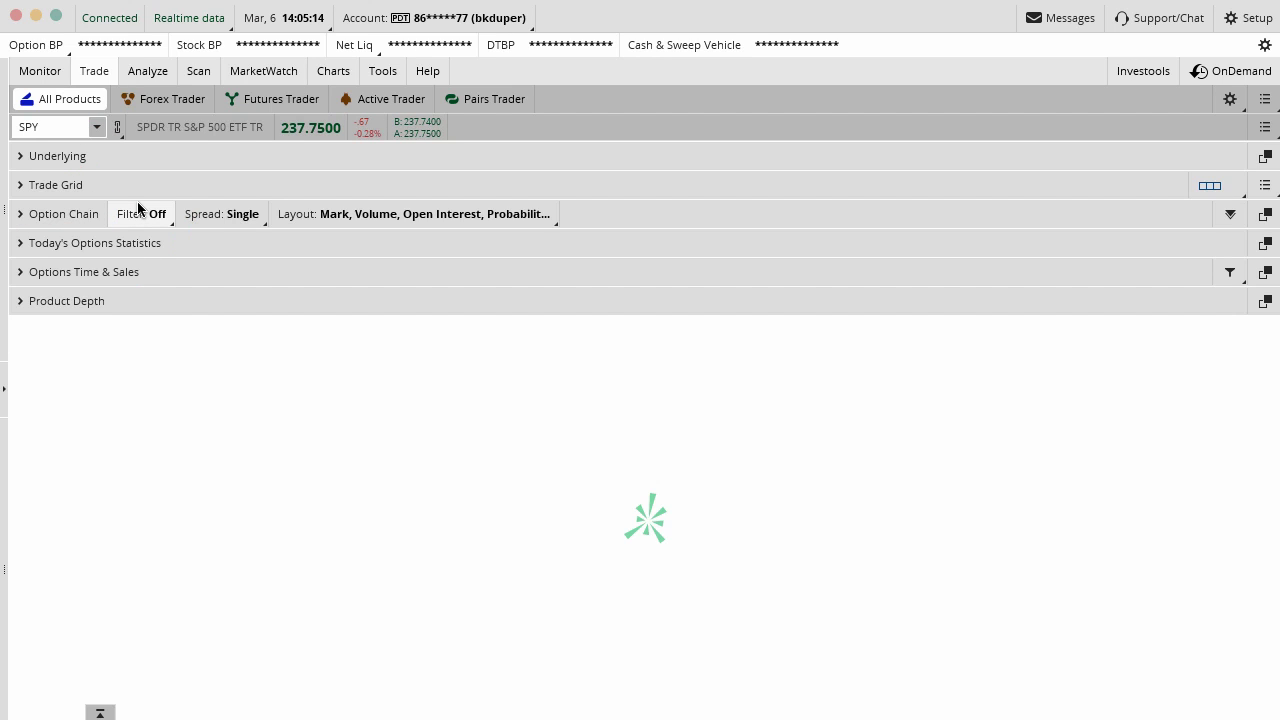
Expand the Underlying section for SPY along with its additional row of fundamental data.
click(71, 158)
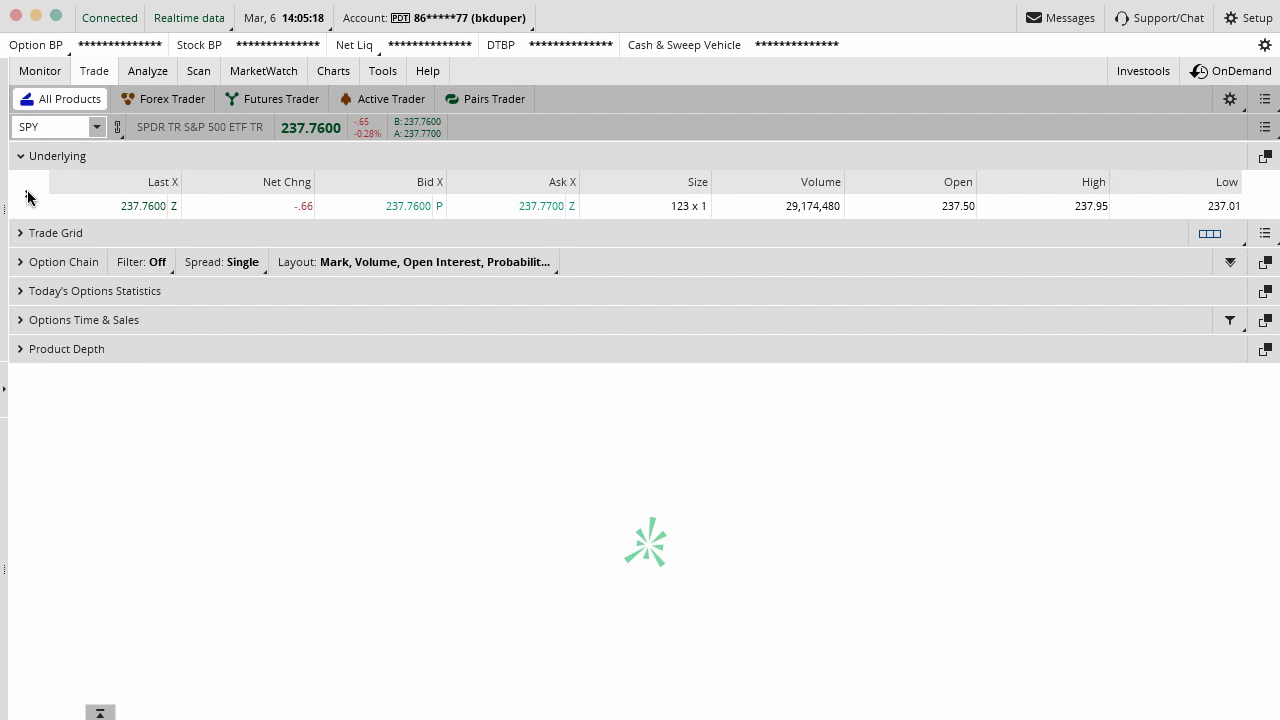
click(27, 194)
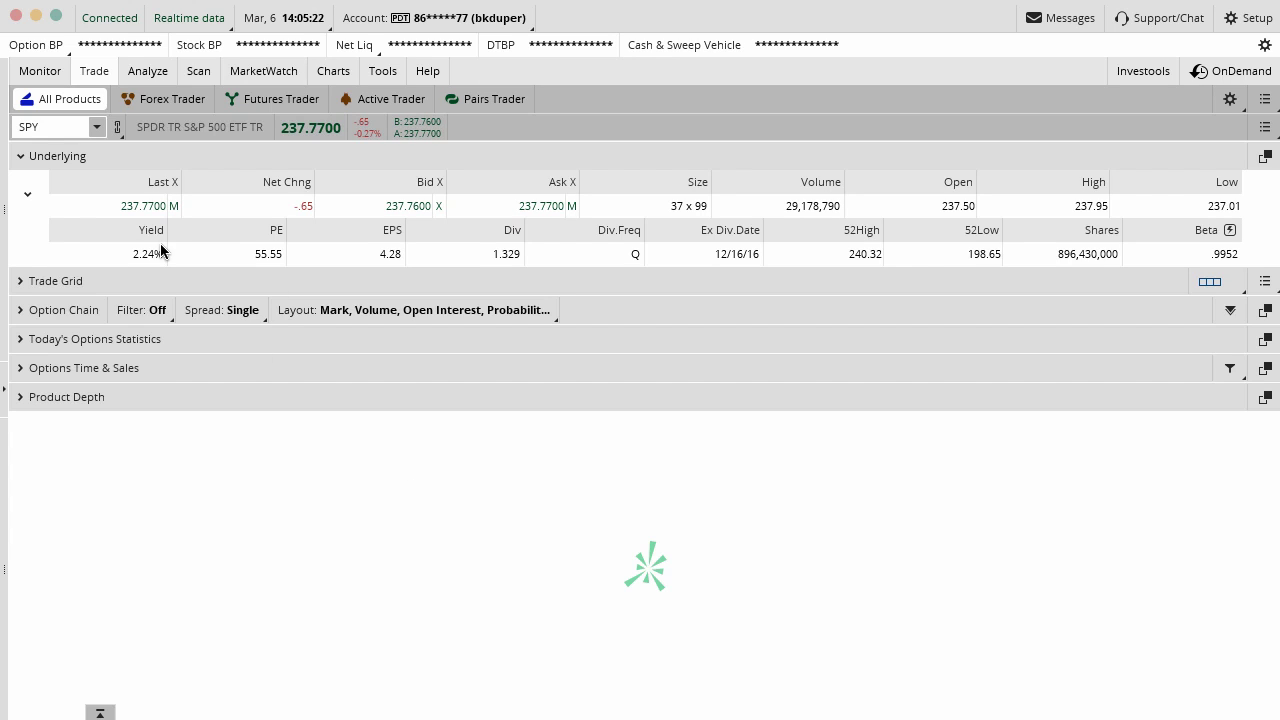
Review SPY's price, bid/ask, size, volume, yield, PE, EPS, dividend, 52-week range and beta figures, and collapse the fundamentals row.
drag(125, 216, 166, 217)
drag(292, 220, 306, 221)
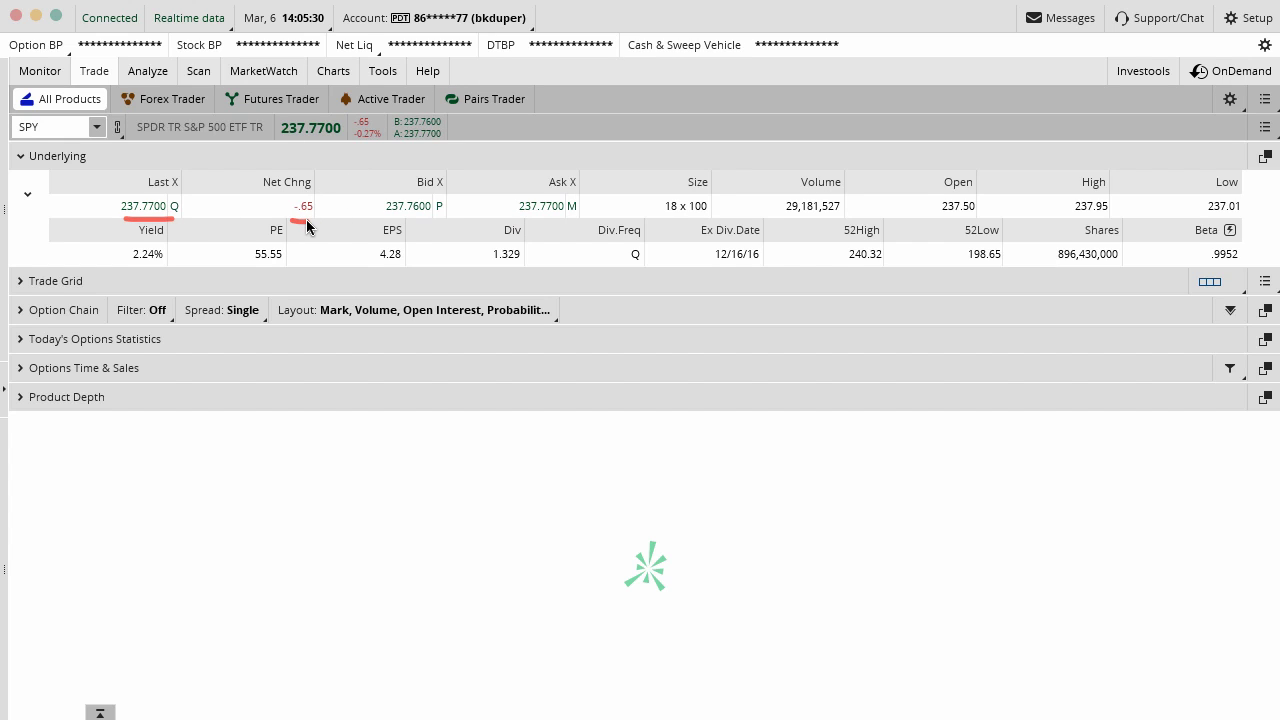
drag(409, 220, 708, 219)
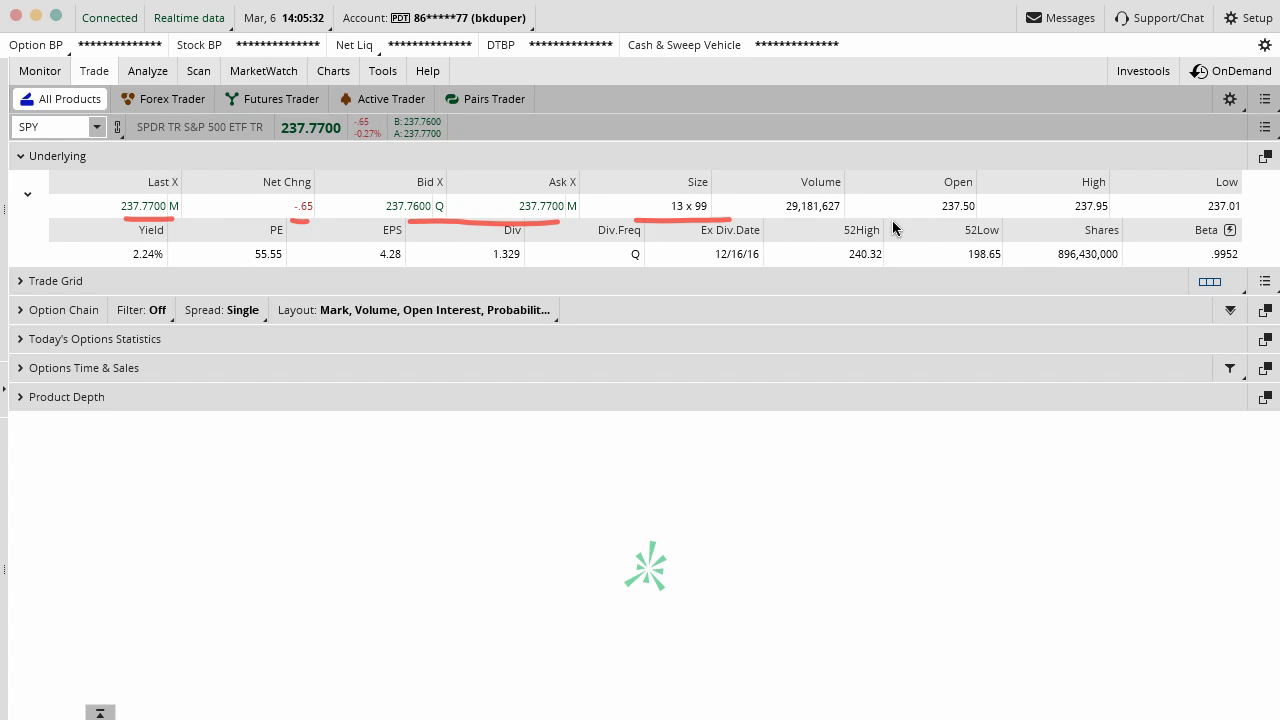
drag(787, 218, 840, 217)
drag(948, 218, 985, 218)
drag(1067, 218, 1253, 219)
click(1196, 220)
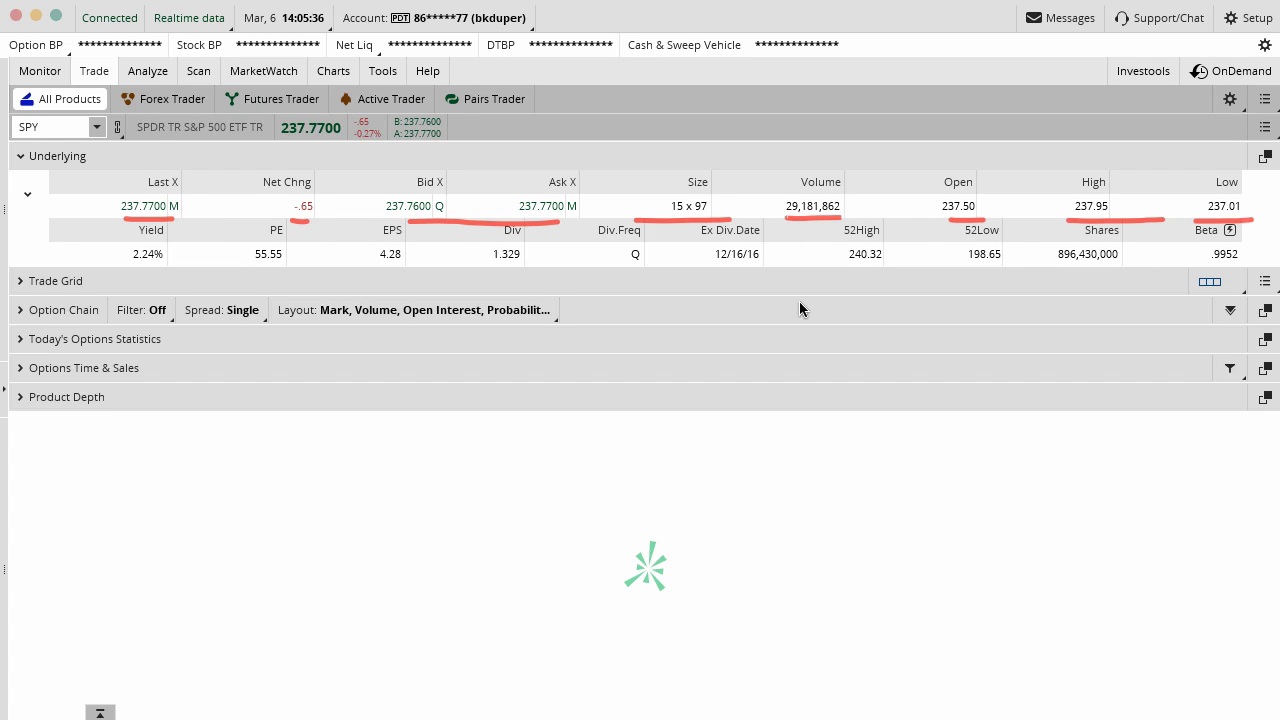
mouse_move(132, 271)
mouse_down()
mouse_move(190, 262)
mouse_move(129, 233)
mouse_up()
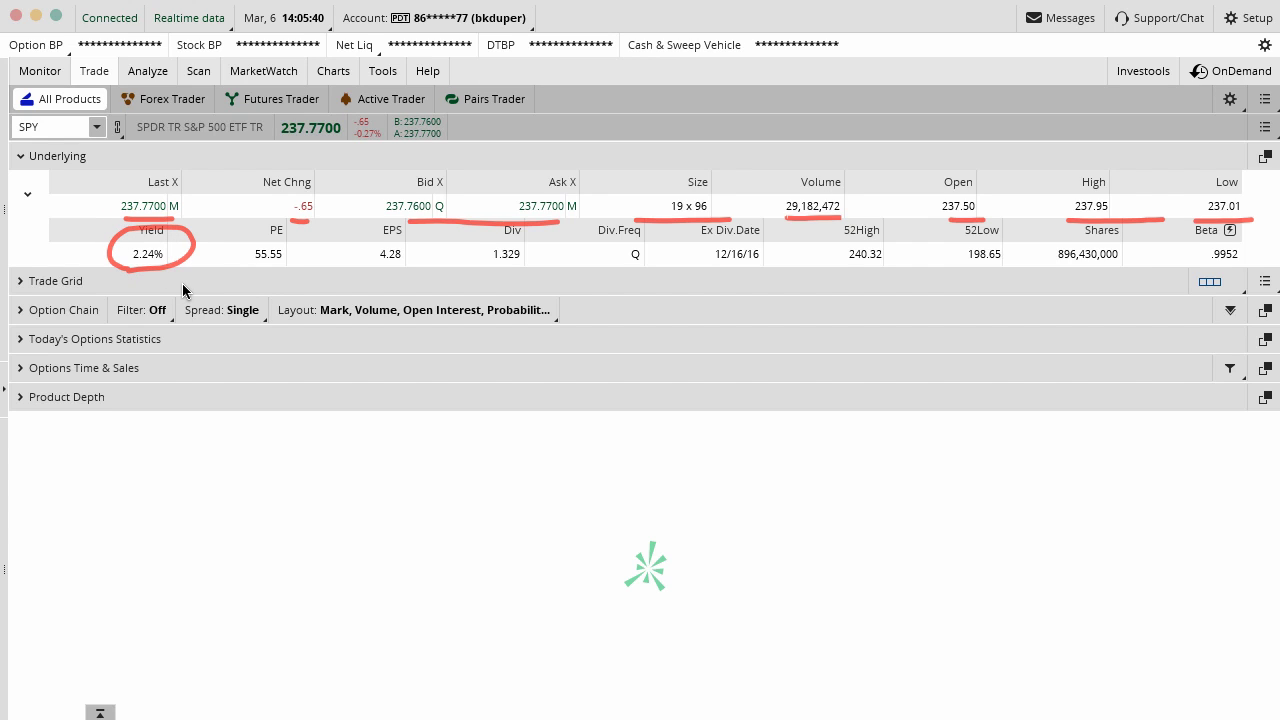
drag(378, 267, 421, 269)
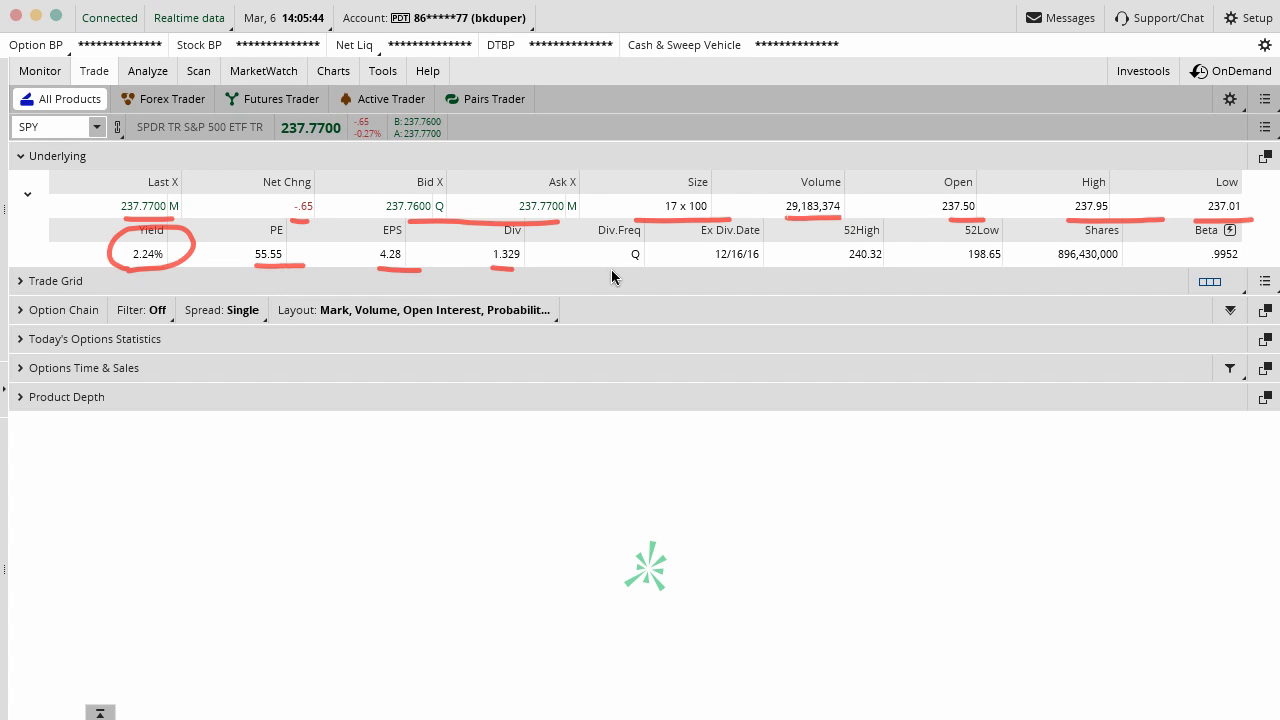
drag(715, 267, 1132, 268)
mouse_move(1192, 268)
mouse_down()
mouse_move(1249, 247)
mouse_move(1180, 261)
mouse_up()
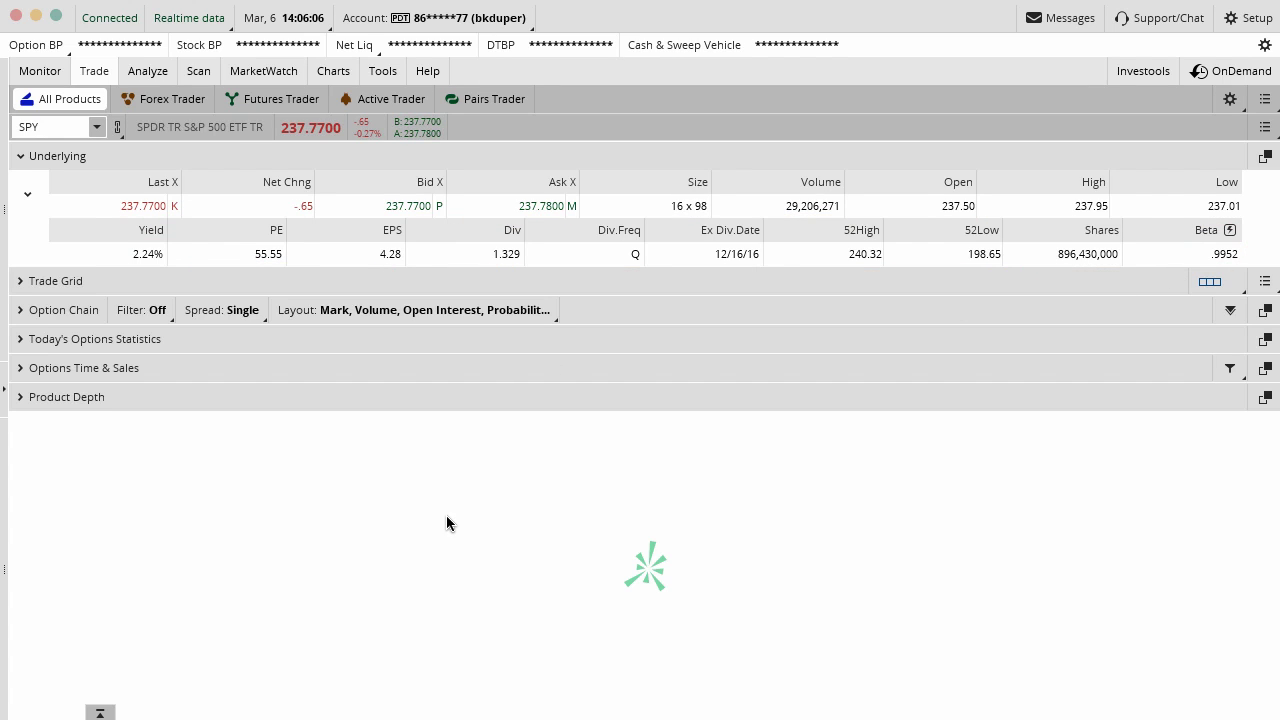
click(25, 197)
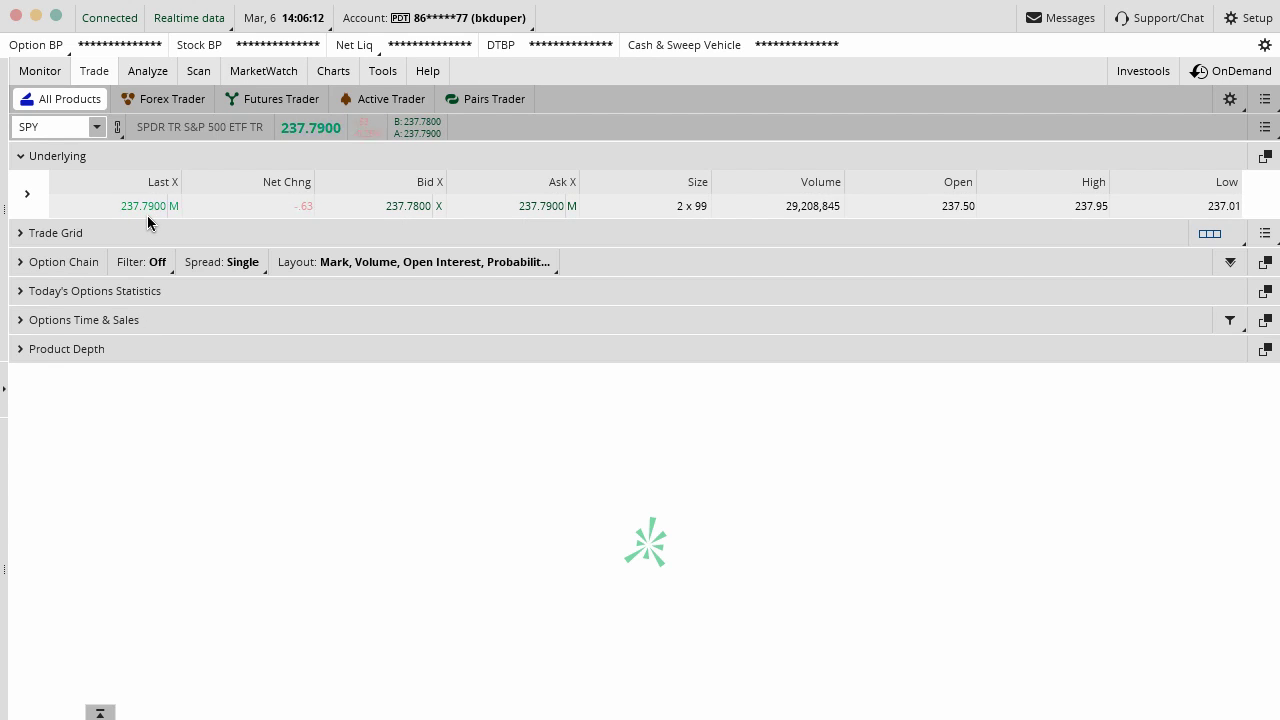
Load SPY into the first empty cell of the Trade Grid and collapse the Trade Grid section again.
click(55, 233)
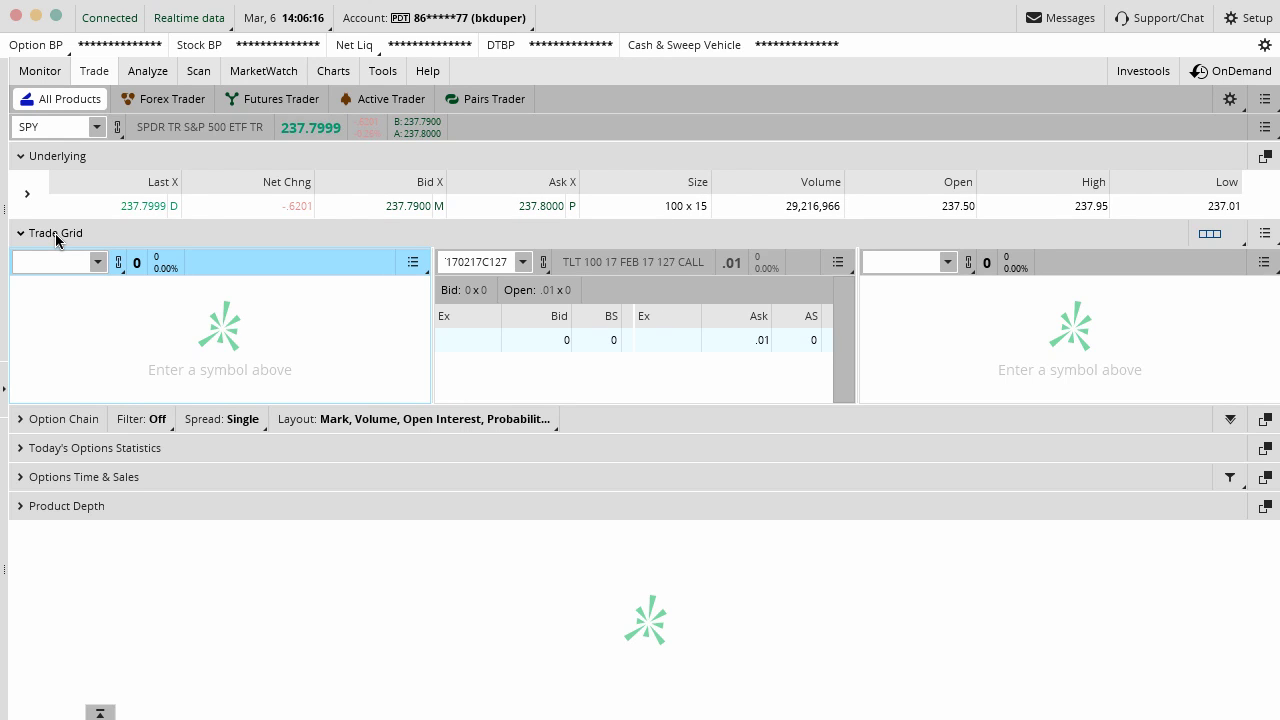
click(54, 252)
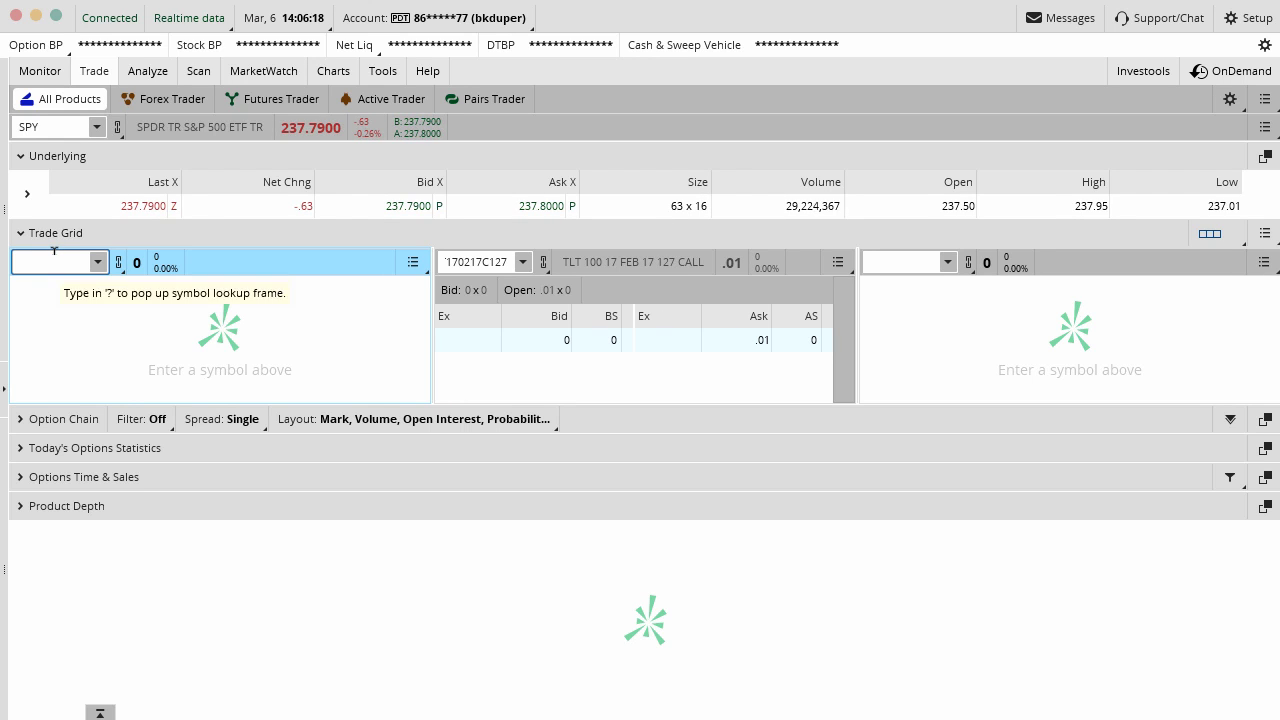
text(SPY)
key(Return)
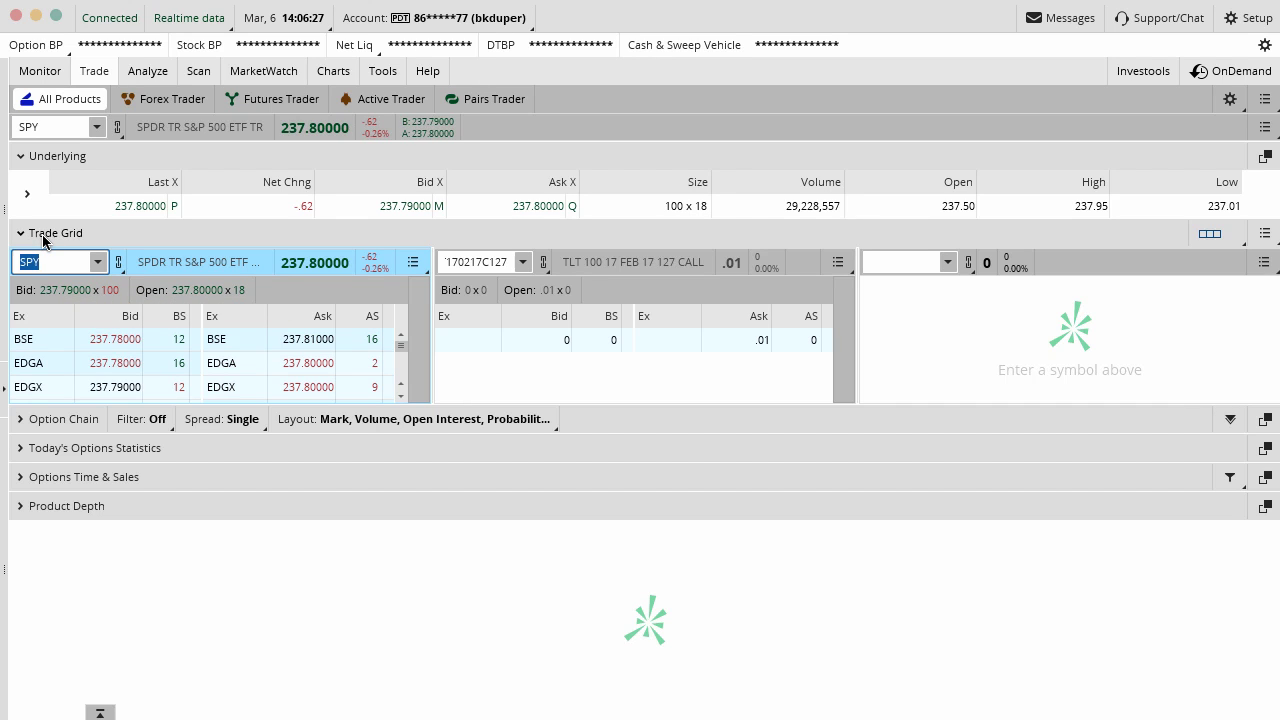
click(42, 234)
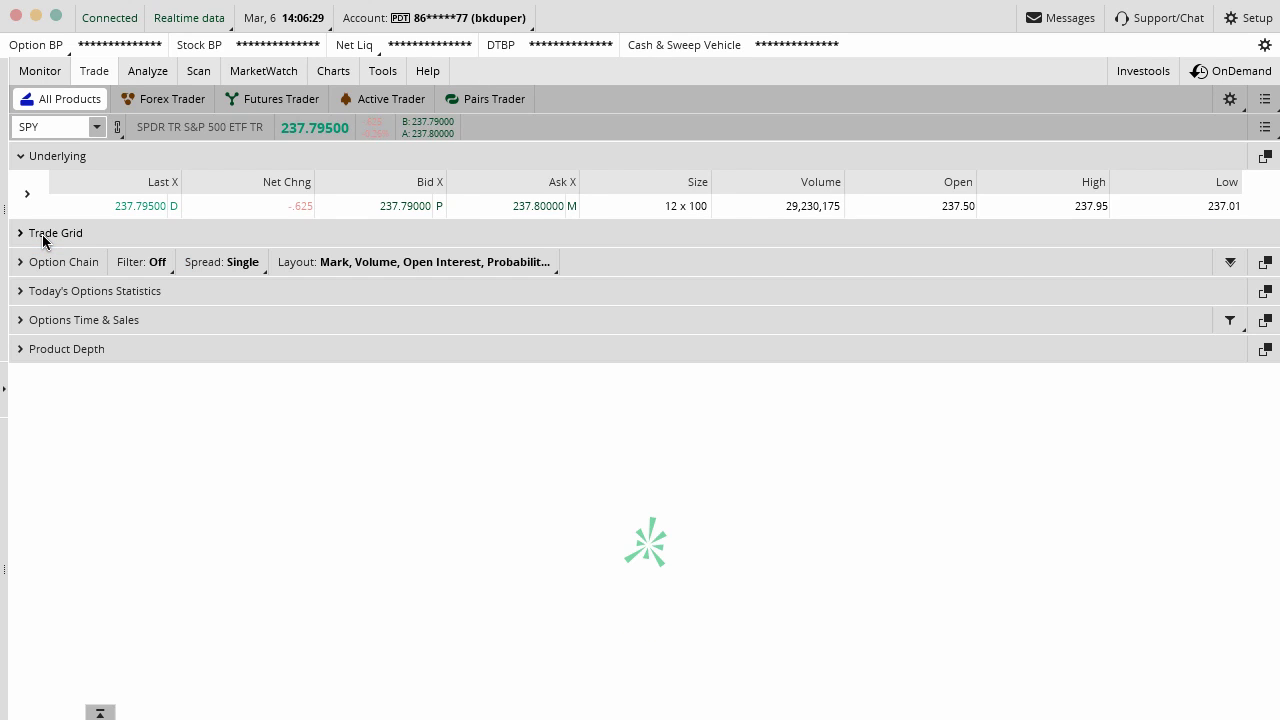
Expand the Option Chain section and review its weekly, regular monthly and quarterly expirations.
click(41, 264)
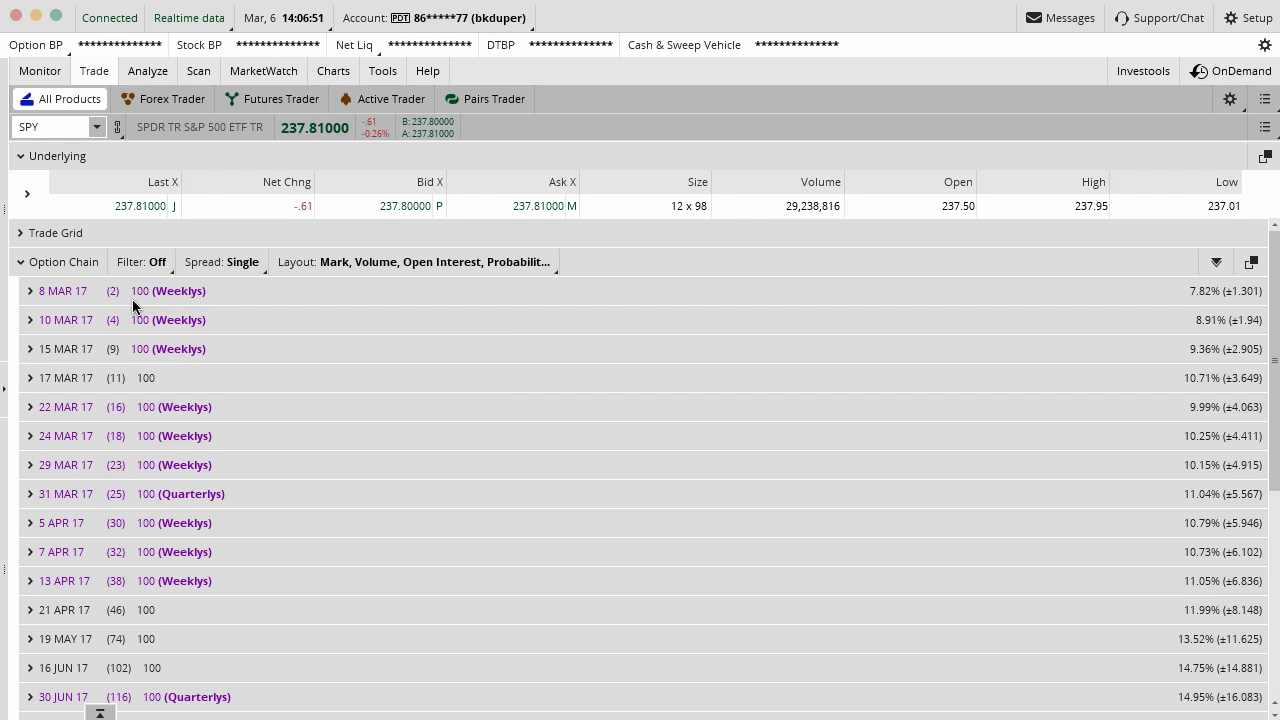
drag(132, 299, 205, 298)
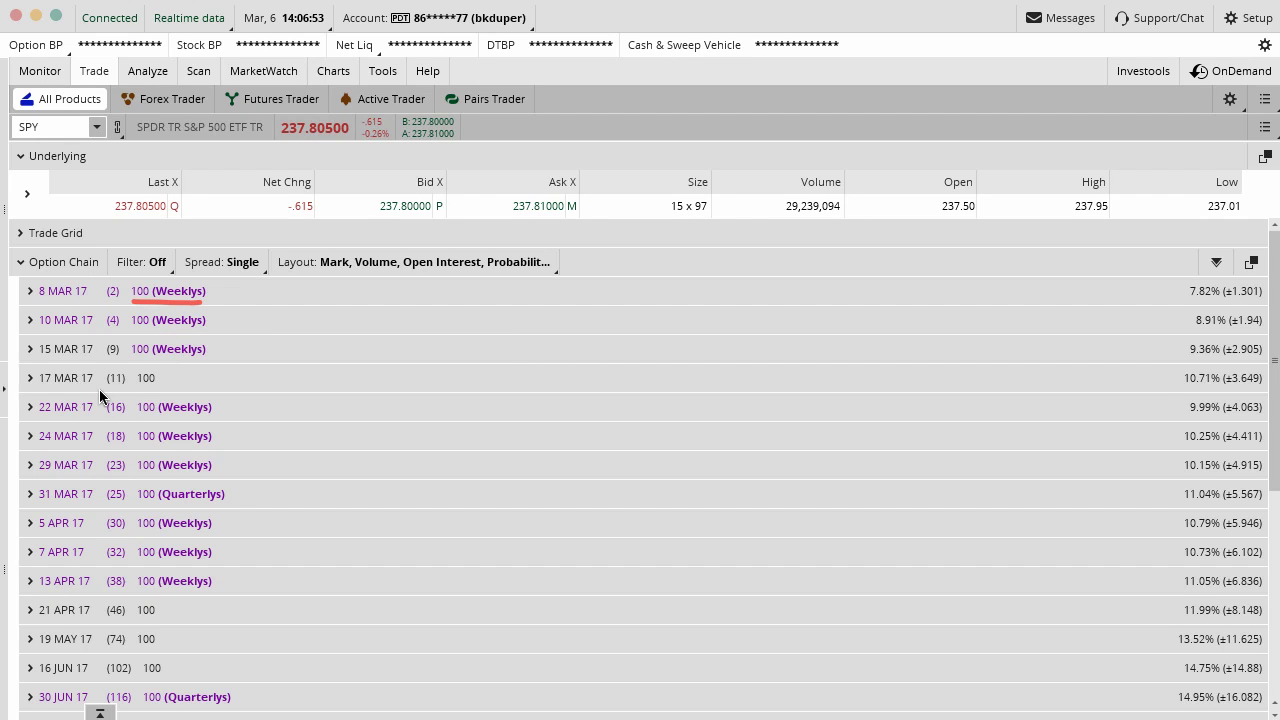
mouse_move(168, 374)
mouse_down()
mouse_move(72, 364)
mouse_move(20, 380)
mouse_move(112, 390)
mouse_up()
drag(150, 505, 237, 509)
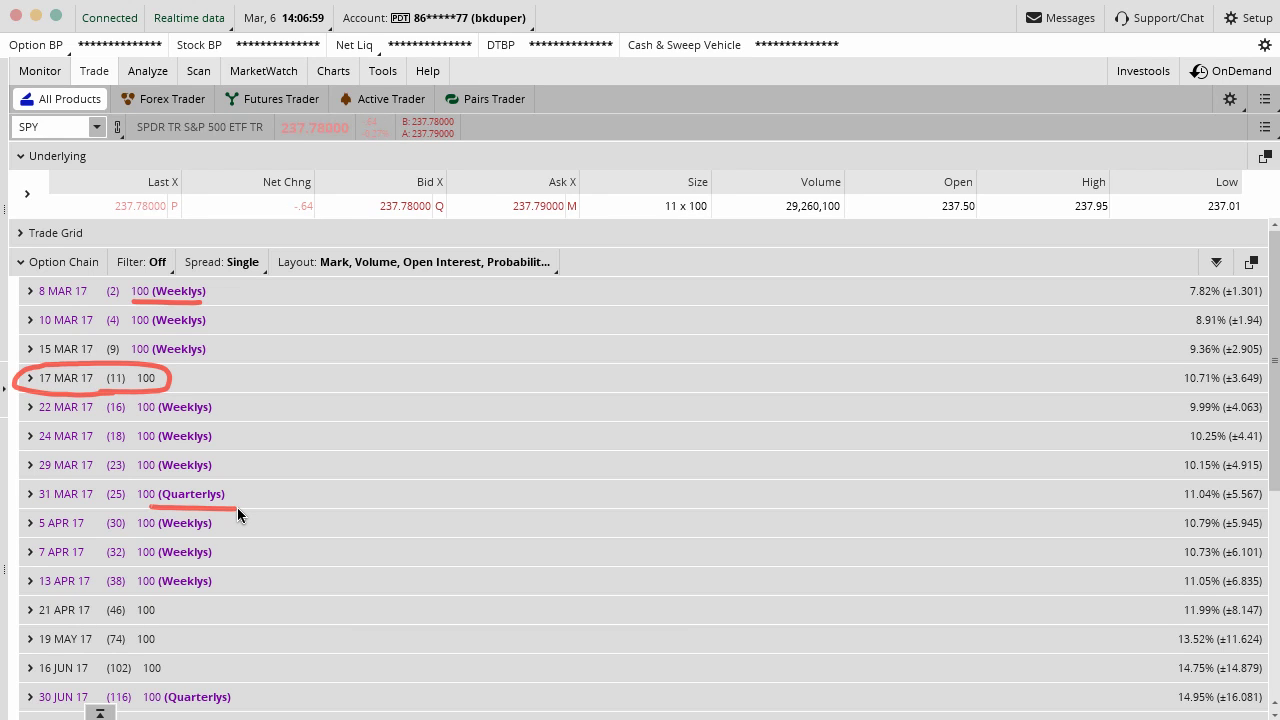
drag(183, 386, 198, 392)
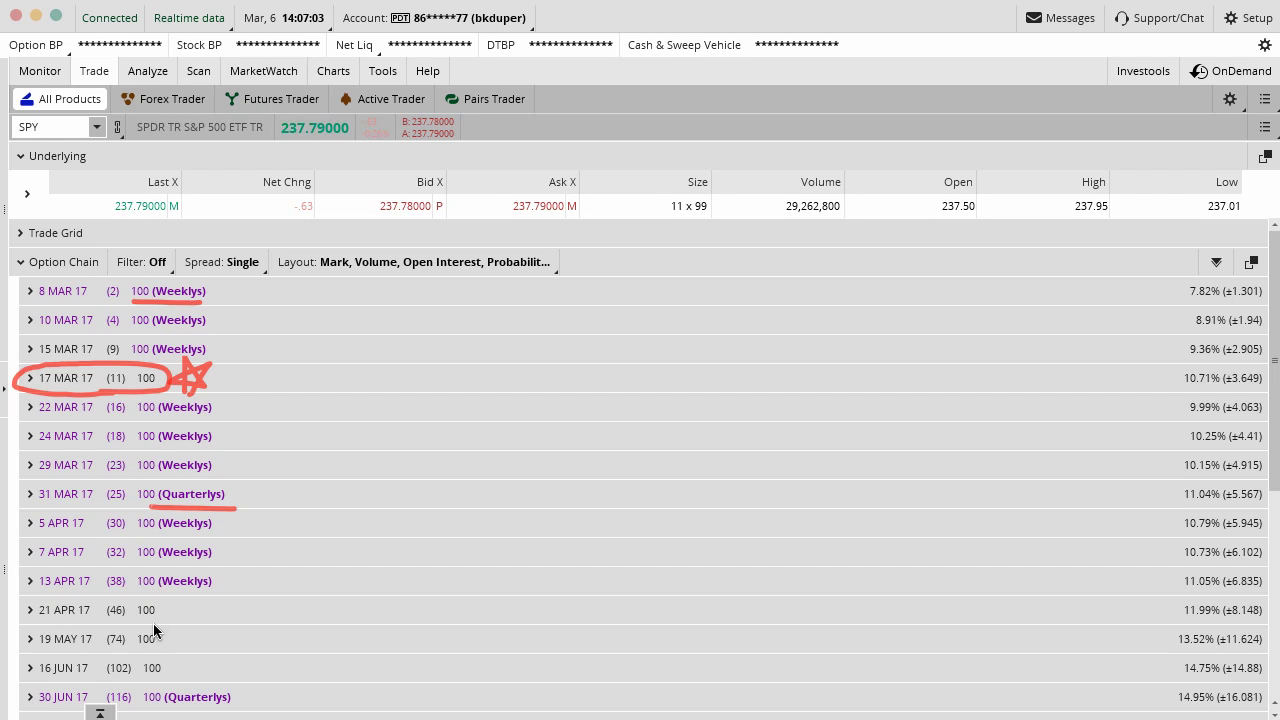
mouse_move(45, 625)
mouse_down()
mouse_move(145, 591)
mouse_move(20, 610)
mouse_move(45, 624)
mouse_up()
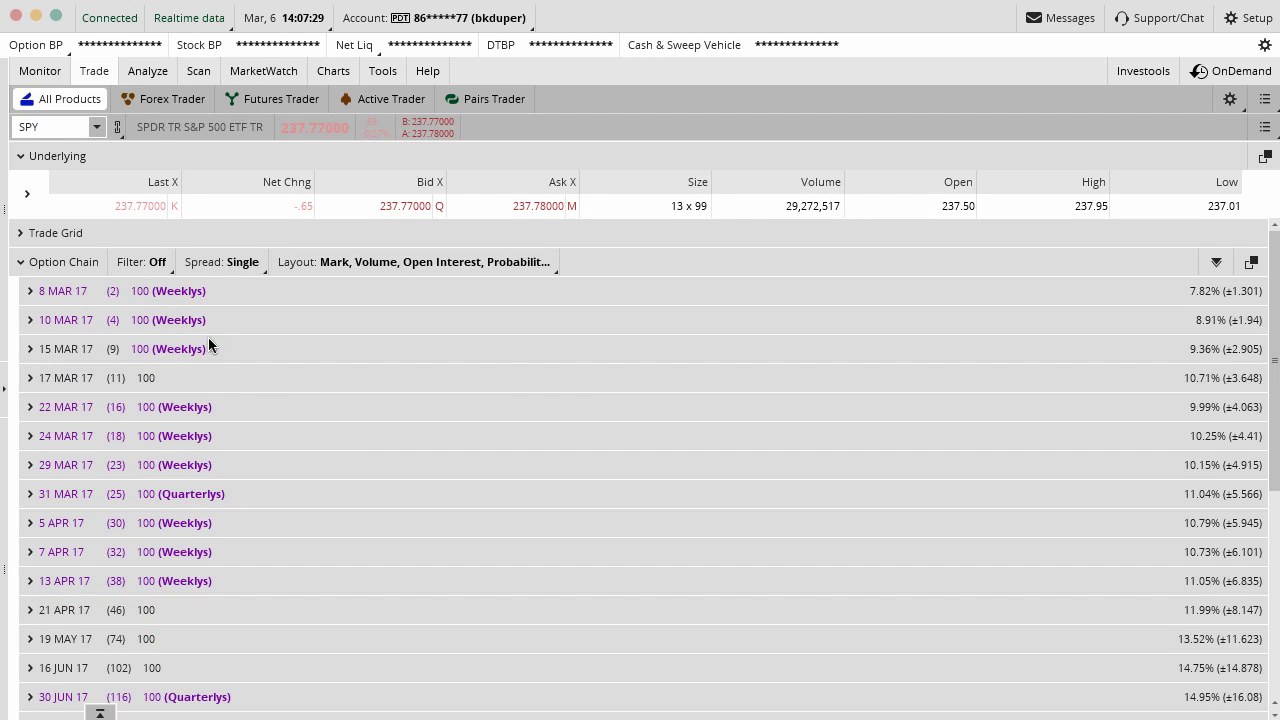
Filter the option chain by expiration type to show only Regular expirations, with Weeklys excluded.
click(153, 265)
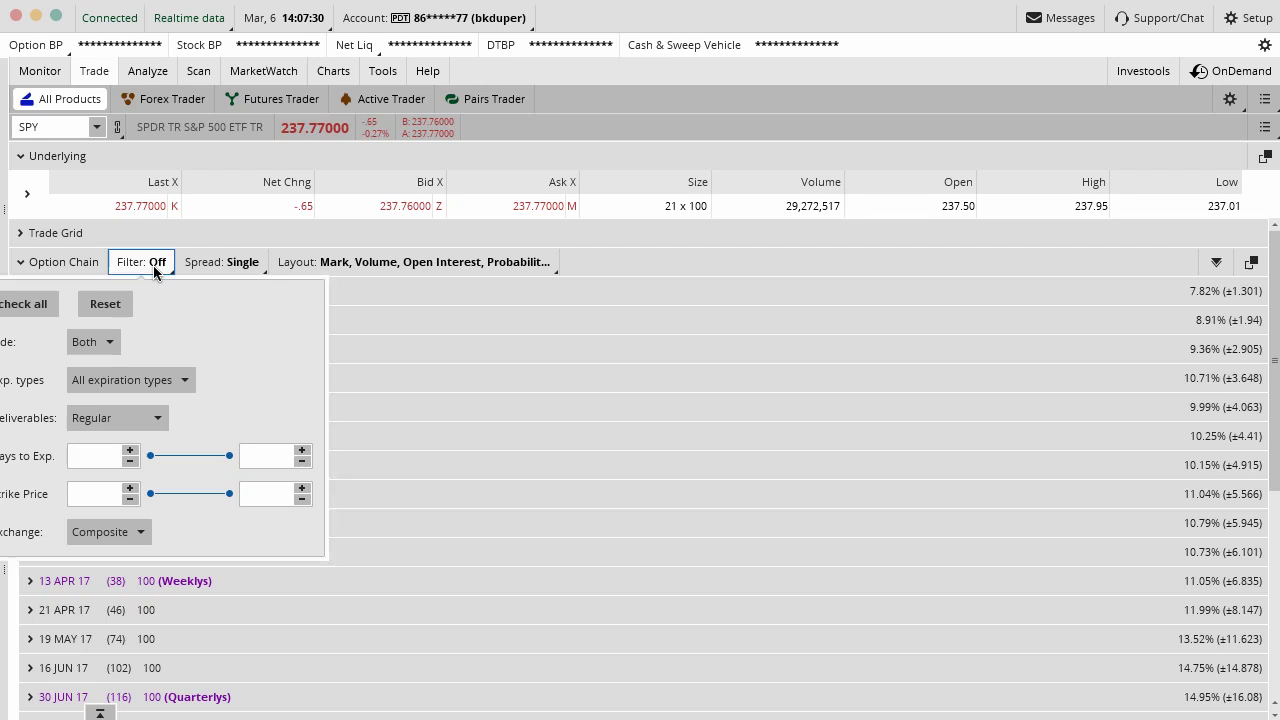
click(130, 382)
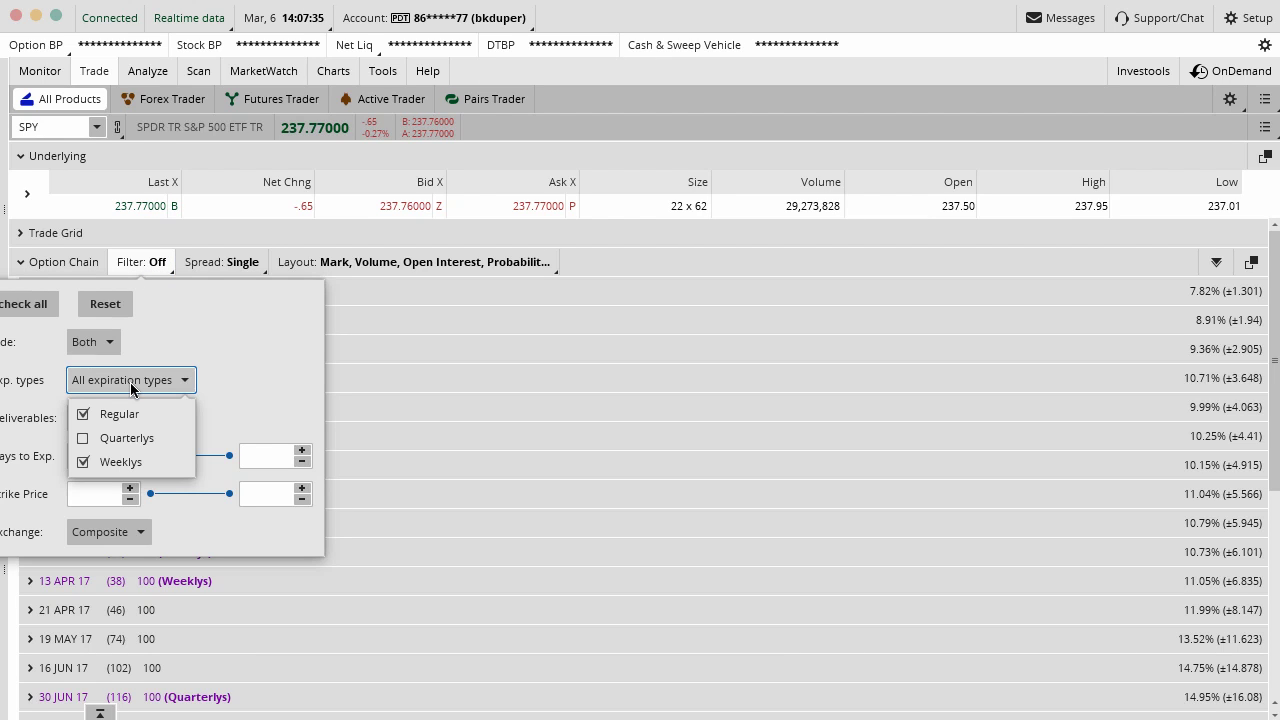
click(84, 463)
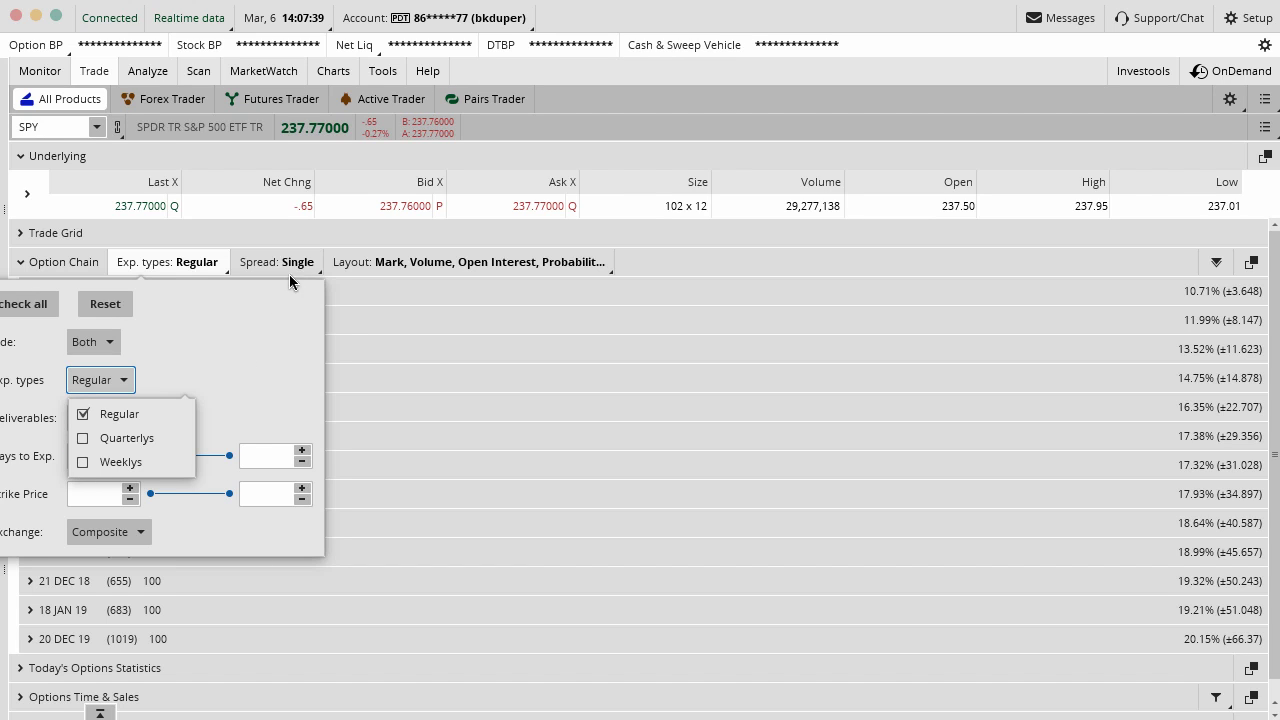
click(210, 267)
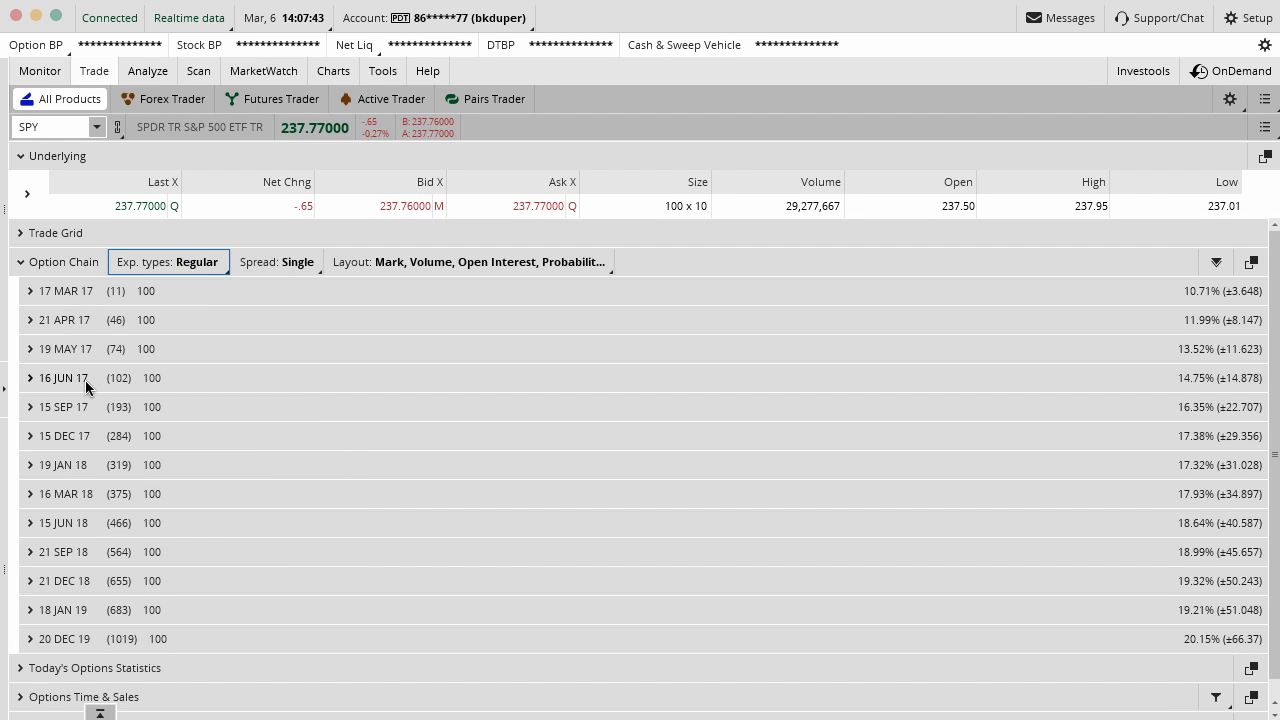
Add Weeklys to the option chain's expiration type filter alongside Regular, leaving Quarterlys excluded.
click(163, 264)
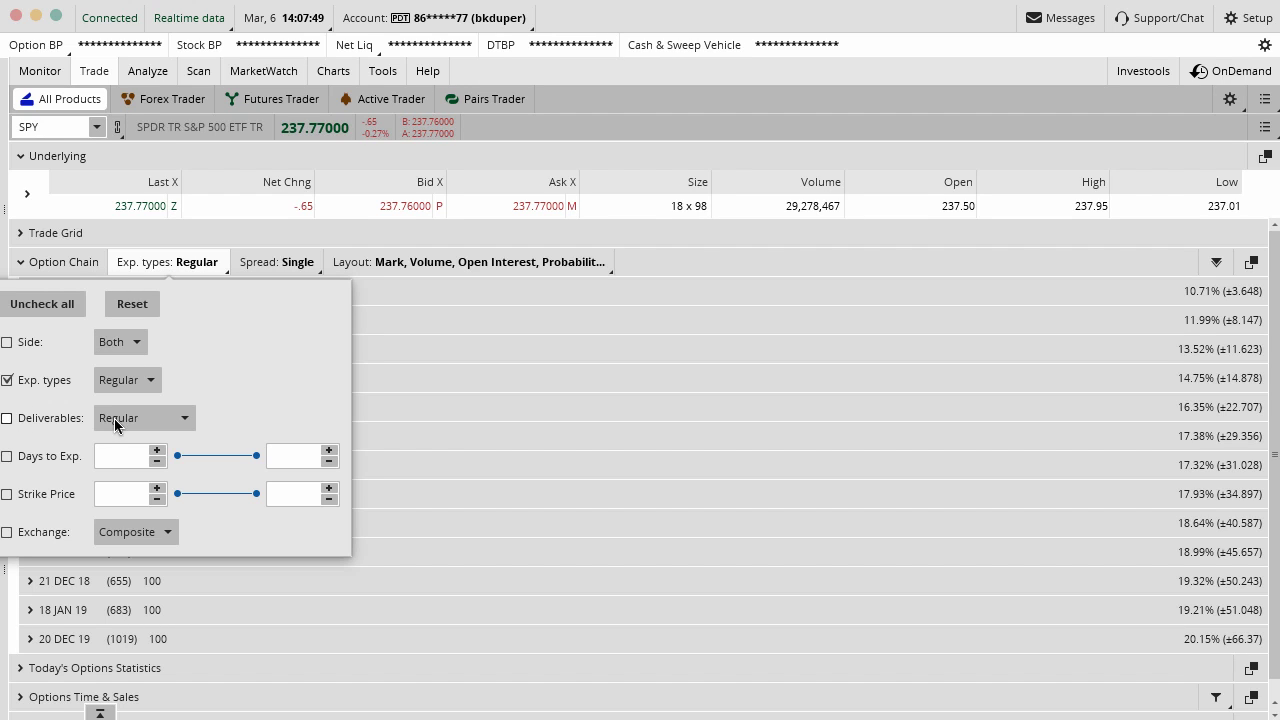
click(122, 418)
click(117, 383)
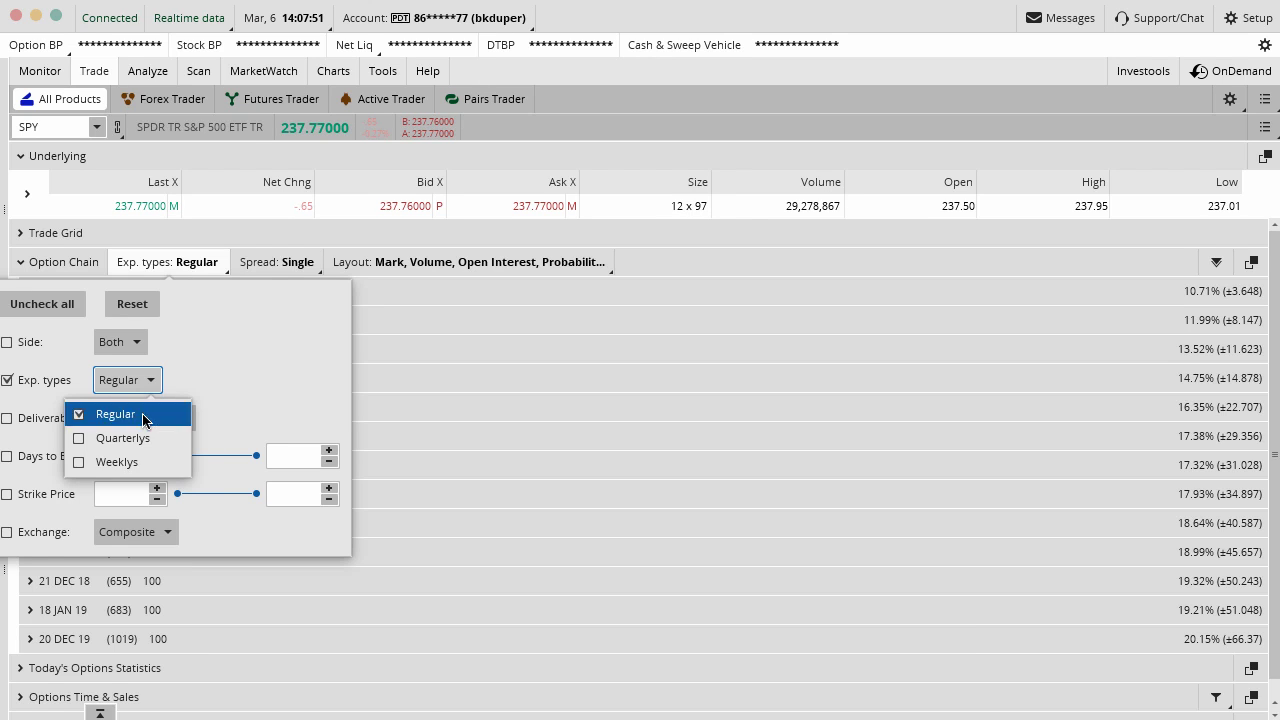
click(76, 462)
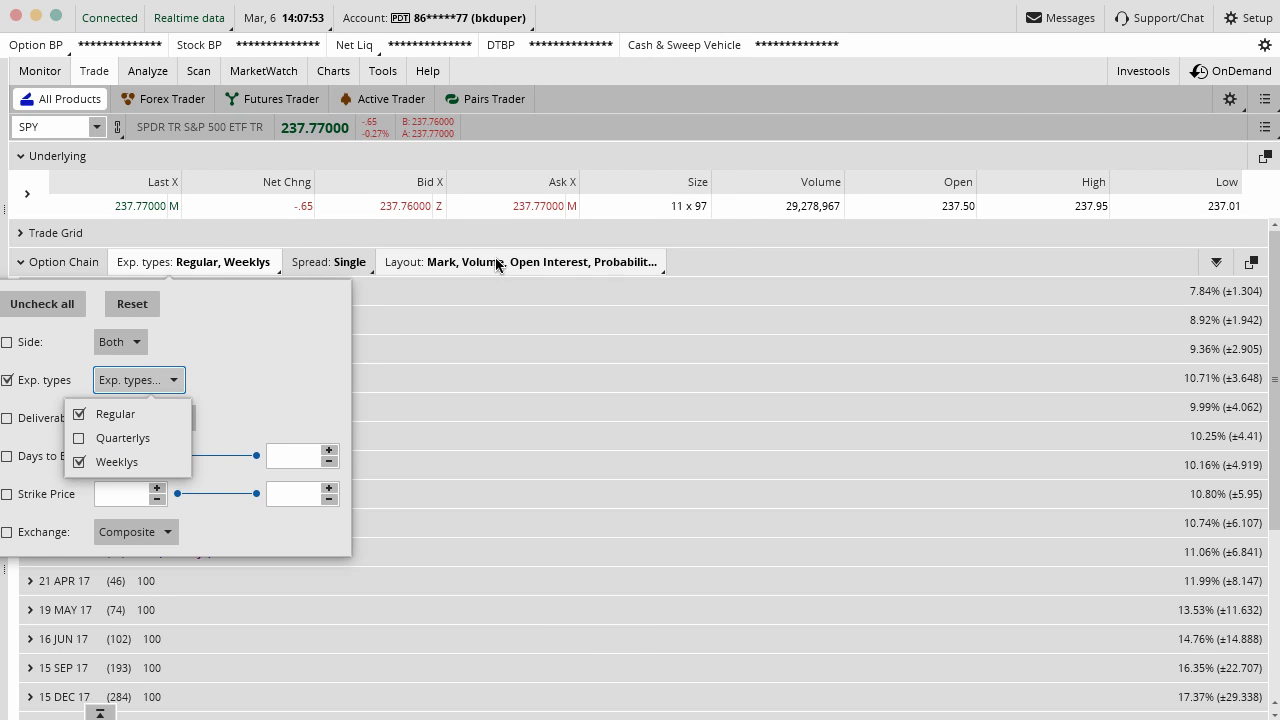
click(230, 262)
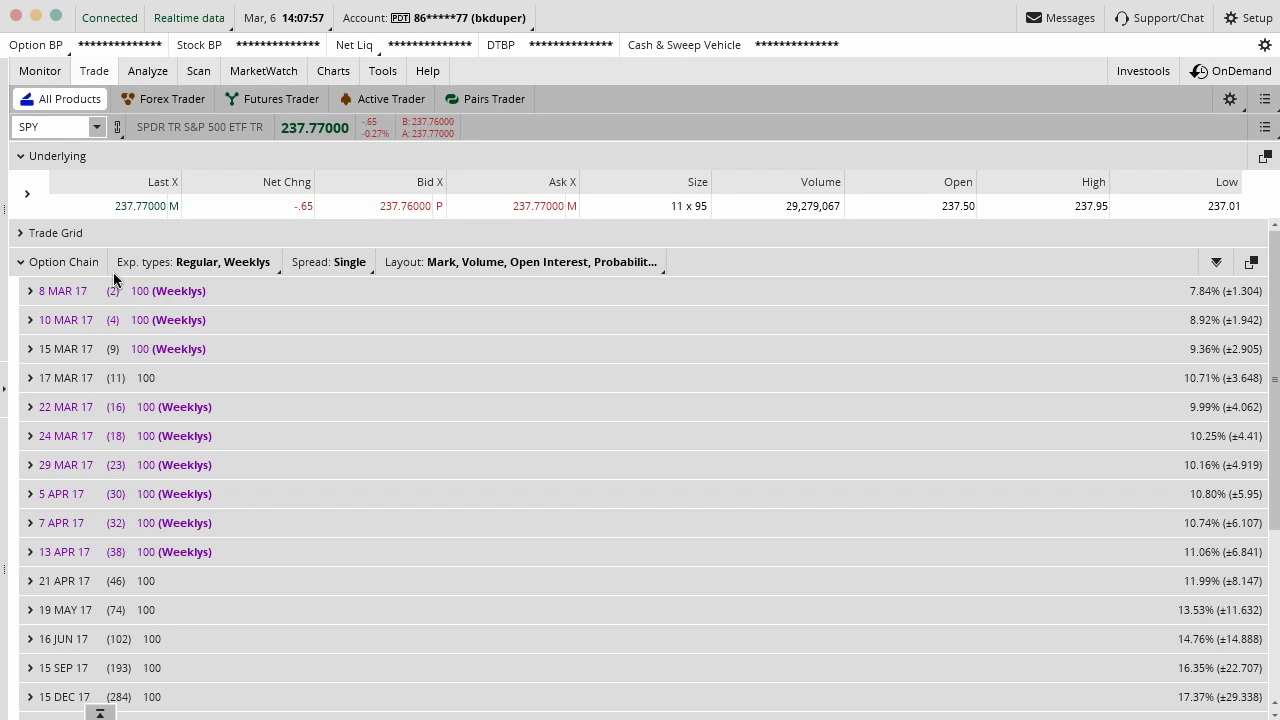
drag(114, 271, 100, 316)
drag(97, 436, 98, 540)
mouse_move(110, 612)
mouse_down()
mouse_move(130, 560)
mouse_move(131, 350)
mouse_move(116, 272)
mouse_move(120, 290)
mouse_up()
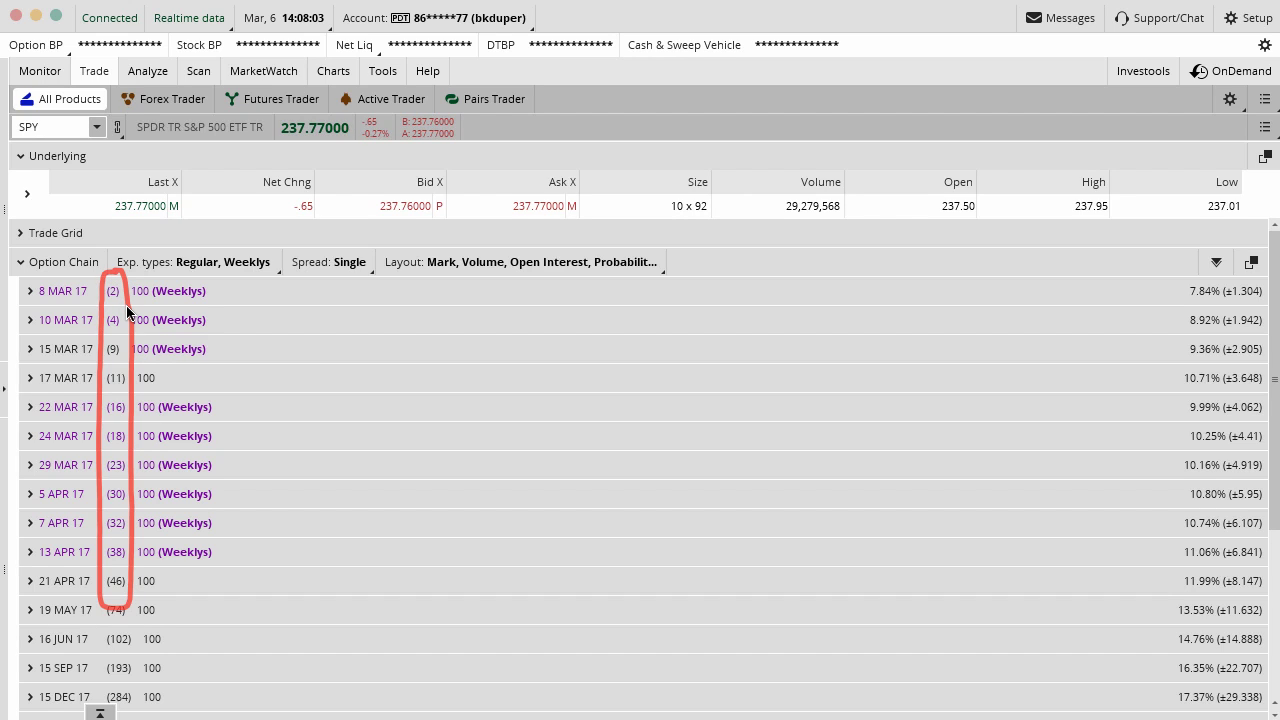
click(41, 390)
drag(50, 390, 93, 390)
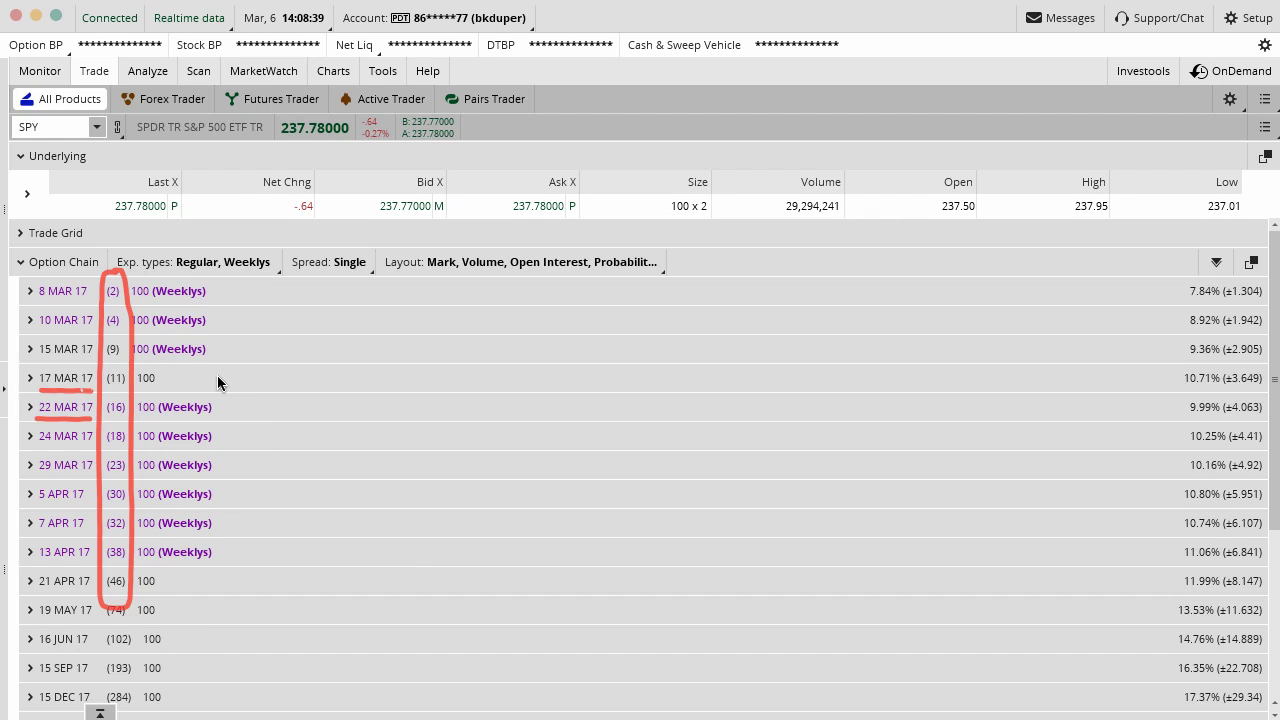
key(Escape)
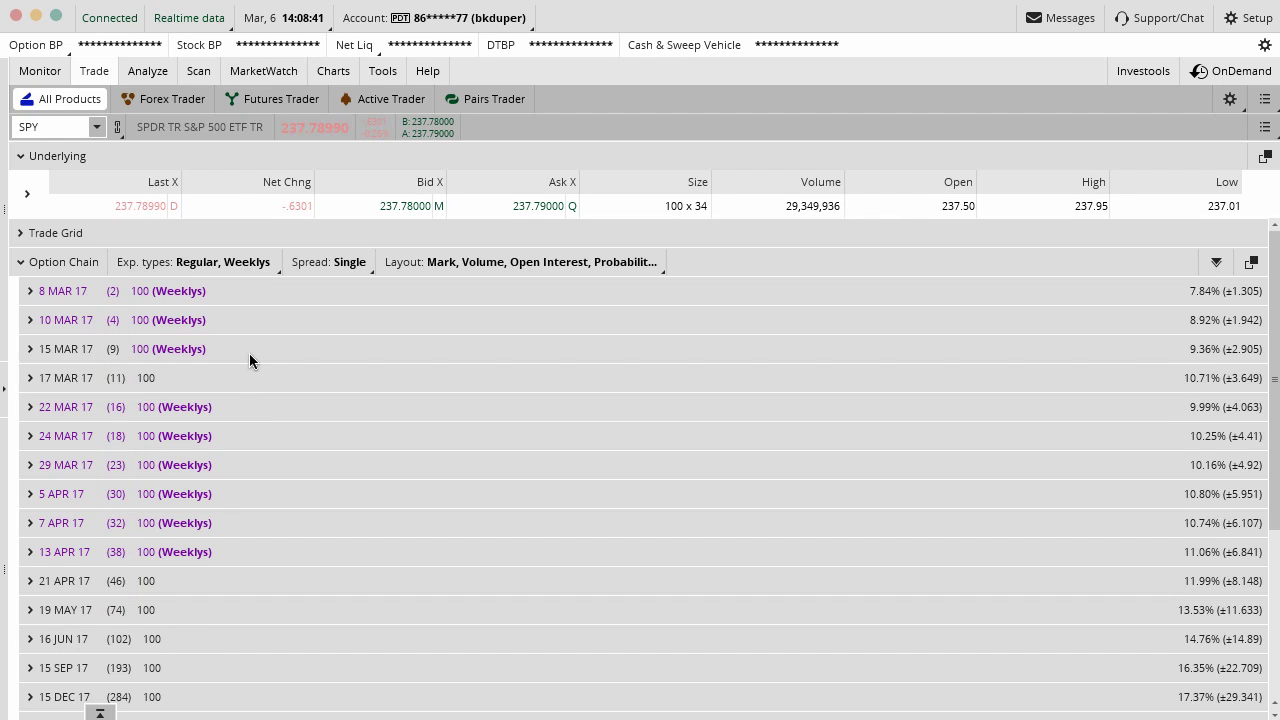
Expand the 17 MAR 17 expiration and switch the option chain layout to Last X, Net Change.
click(55, 379)
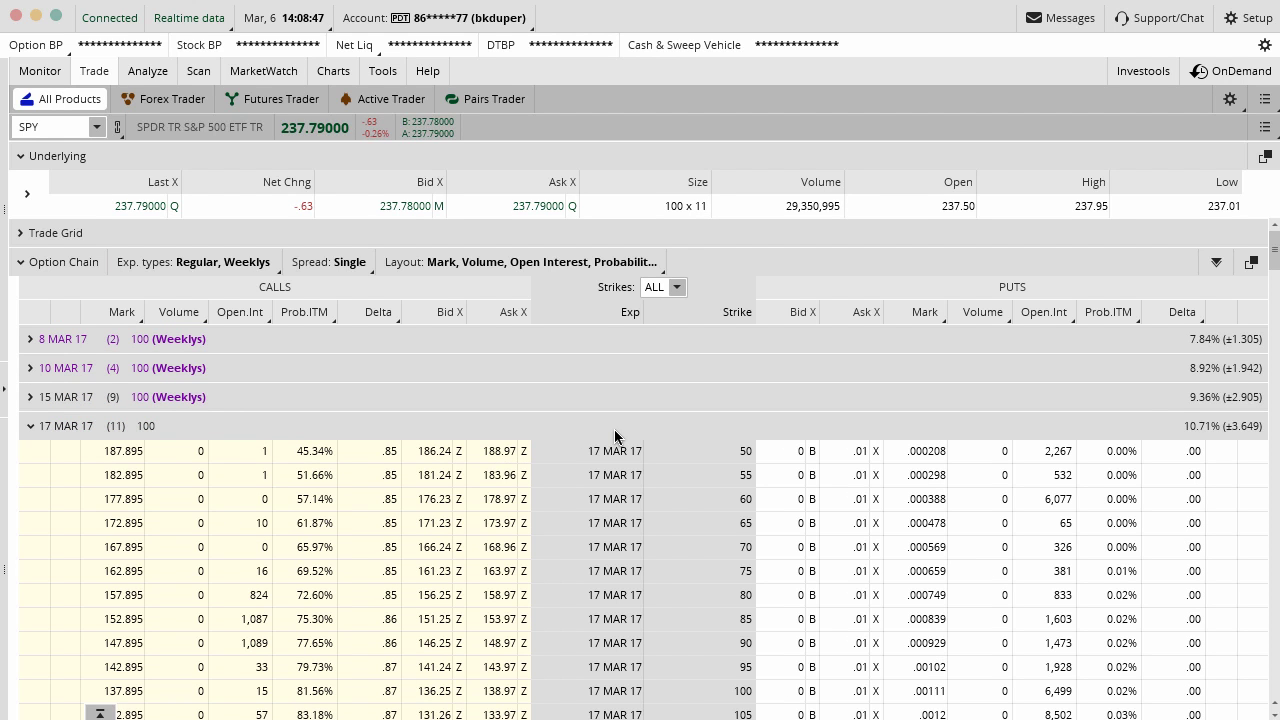
scroll(614, 434, down, 1)
click(533, 233)
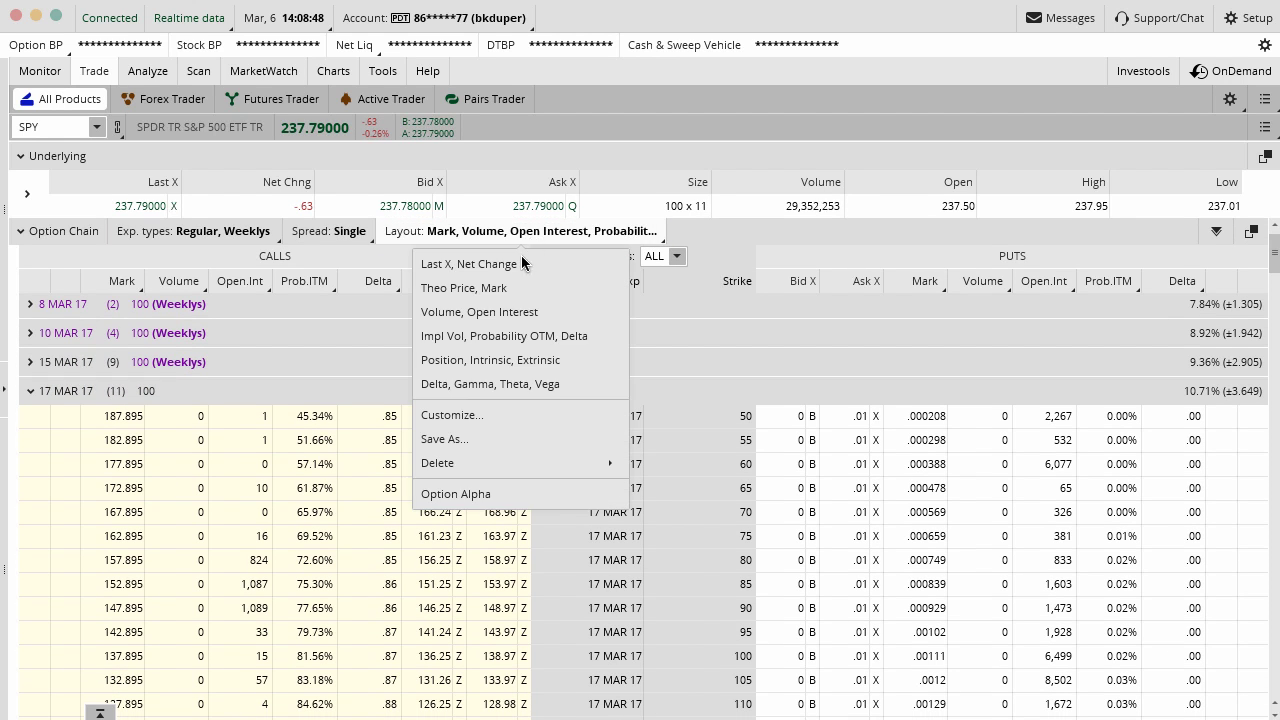
click(522, 264)
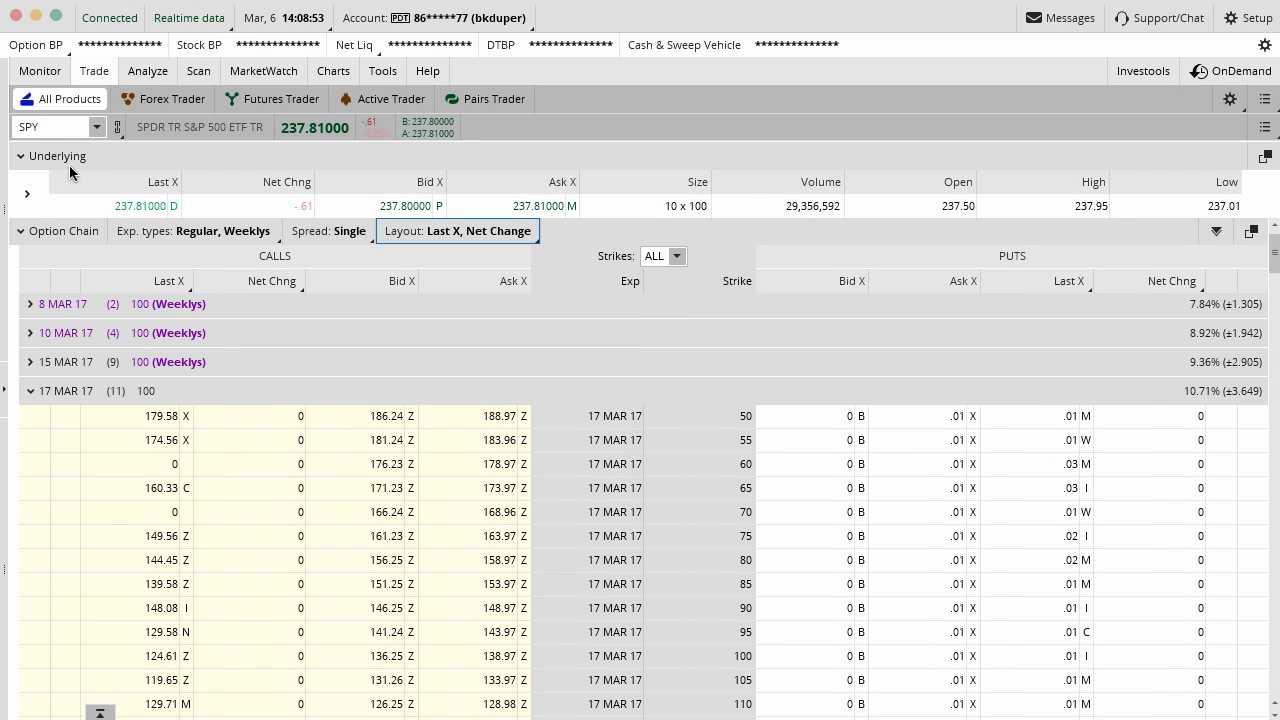
Collapse the Underlying section and limit the option chain to 10 strikes.
click(40, 160)
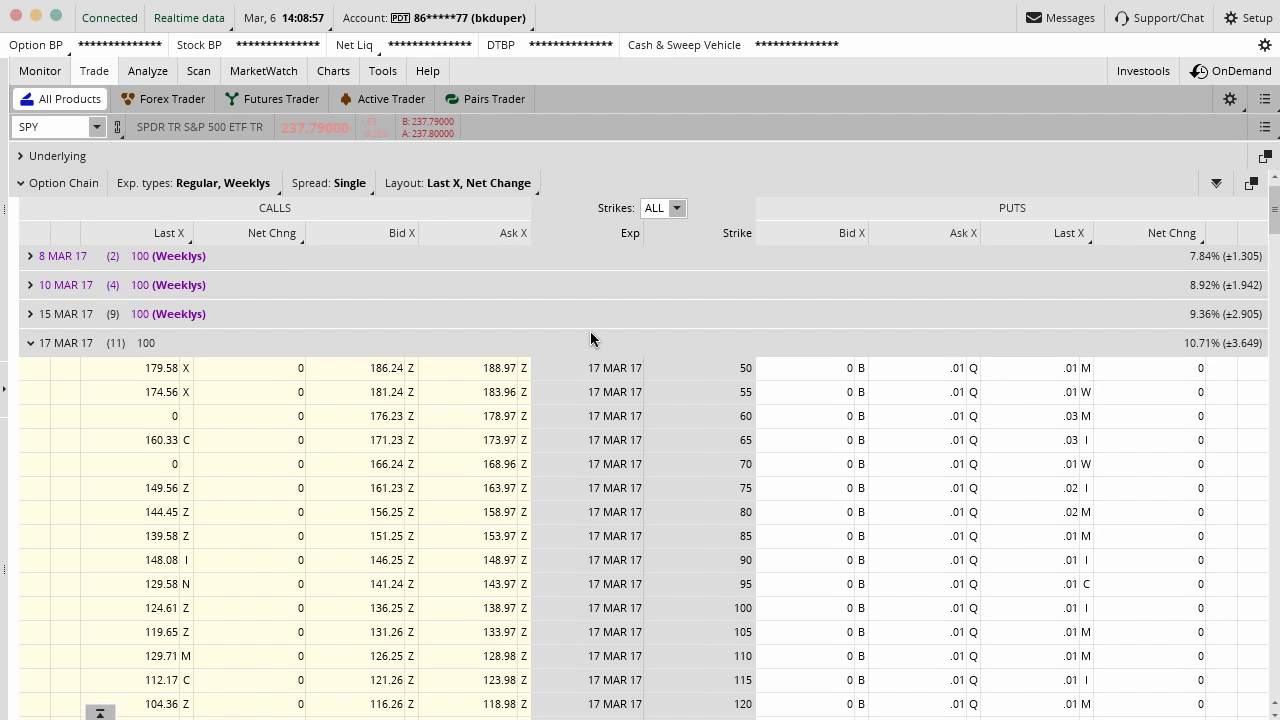
scroll(590, 335, down, 3)
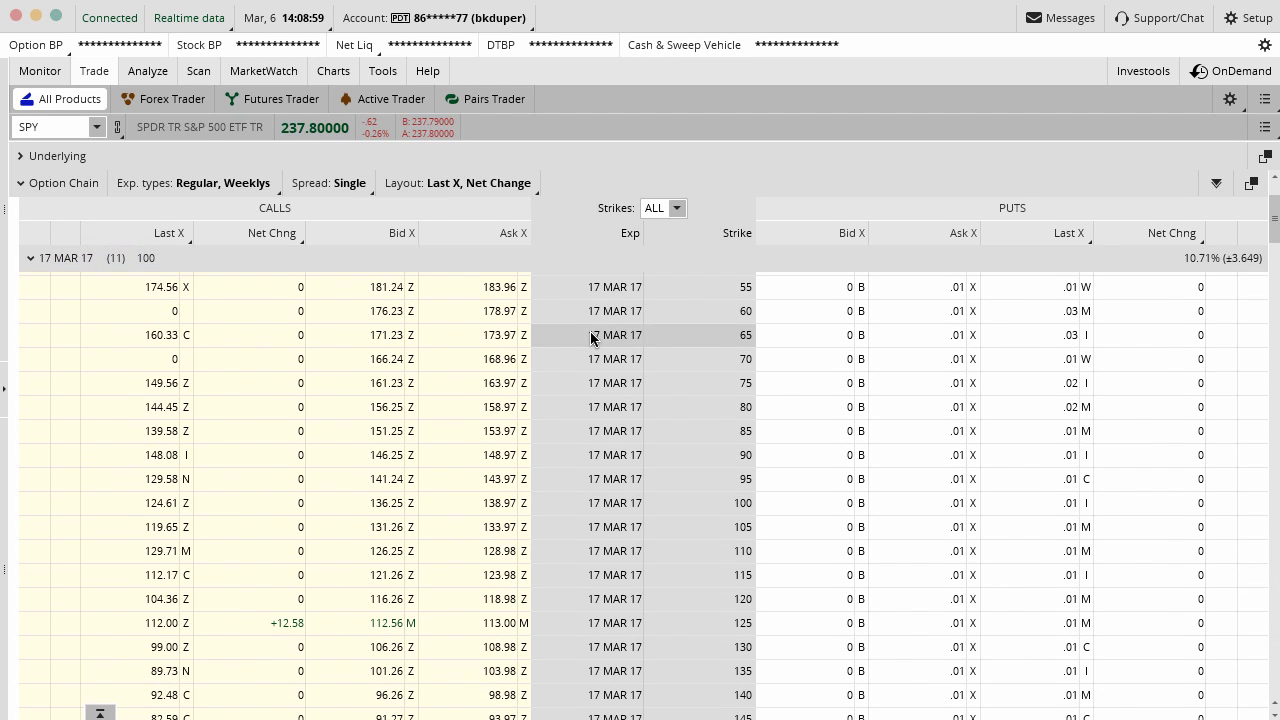
scroll(591, 338, down, 3)
scroll(591, 338, down, 15)
scroll(590, 338, down, 8)
click(677, 208)
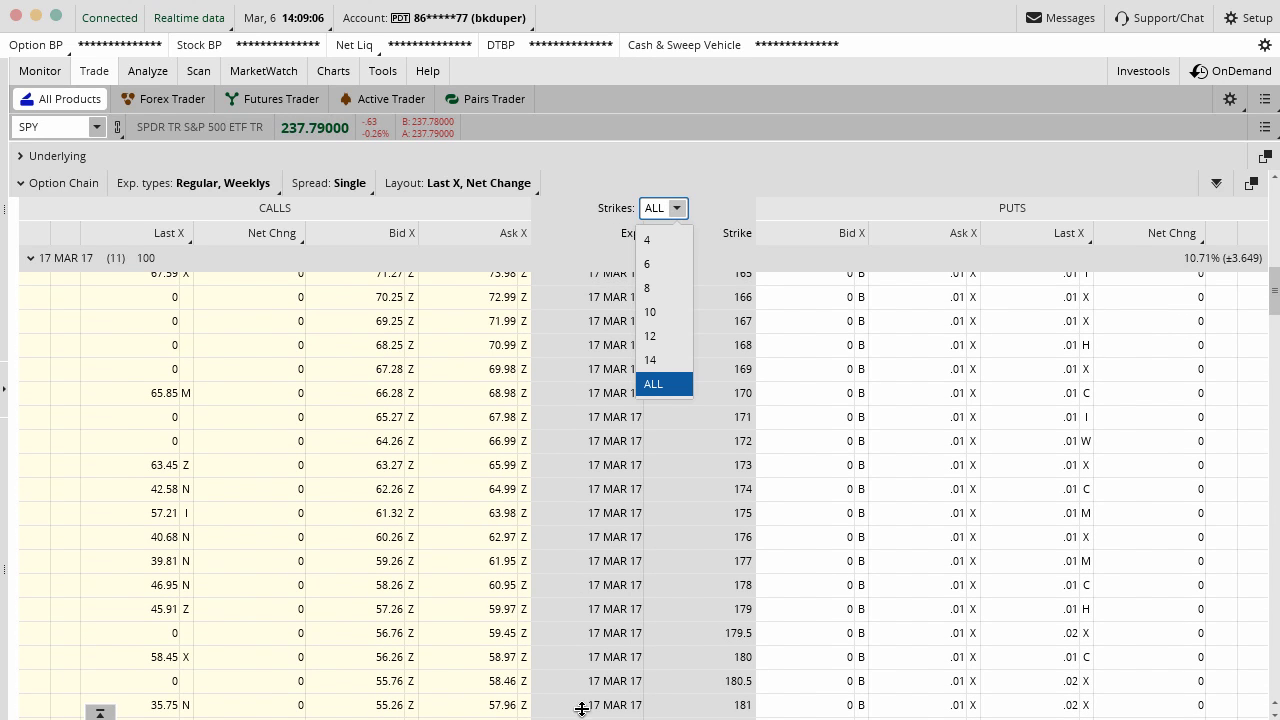
click(663, 314)
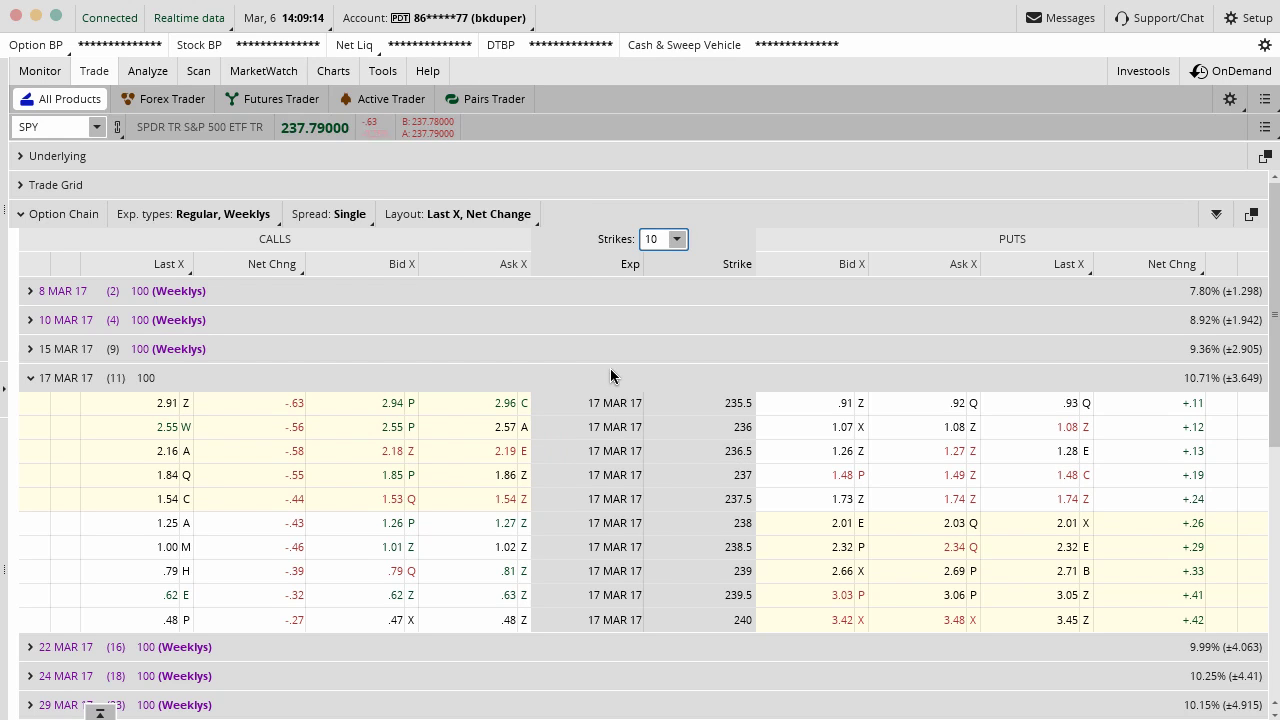
click(678, 242)
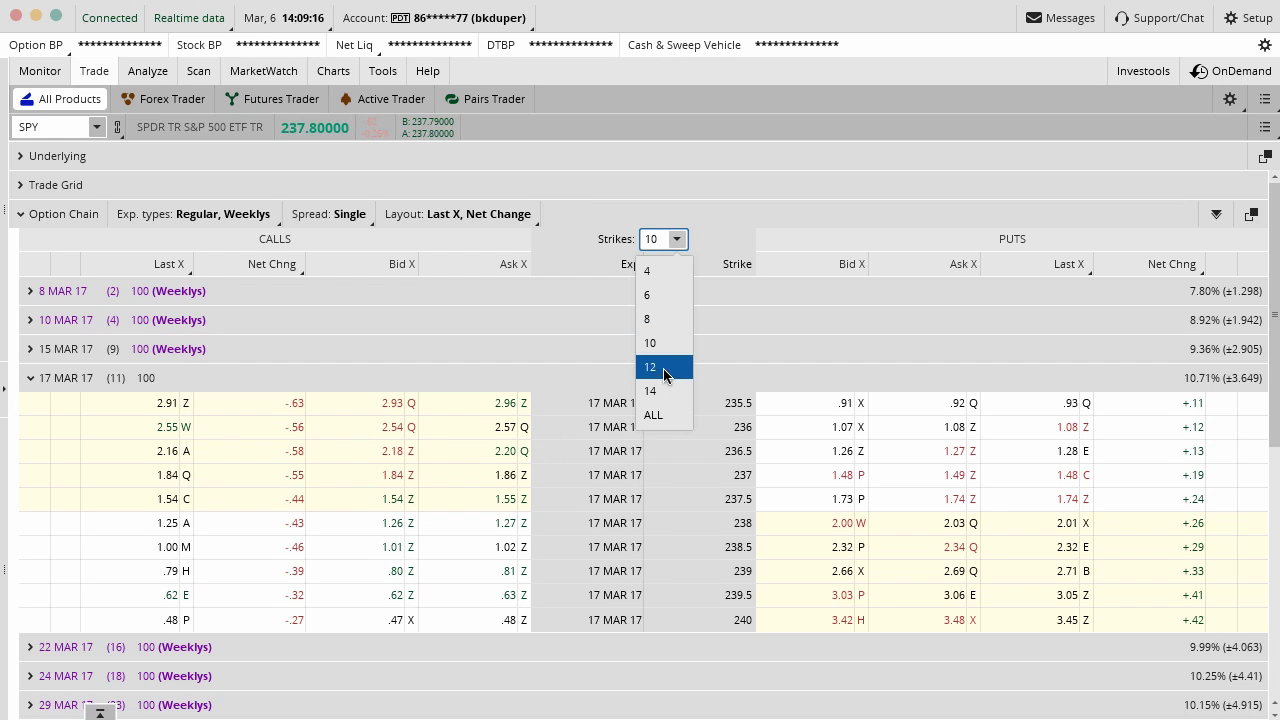
click(714, 237)
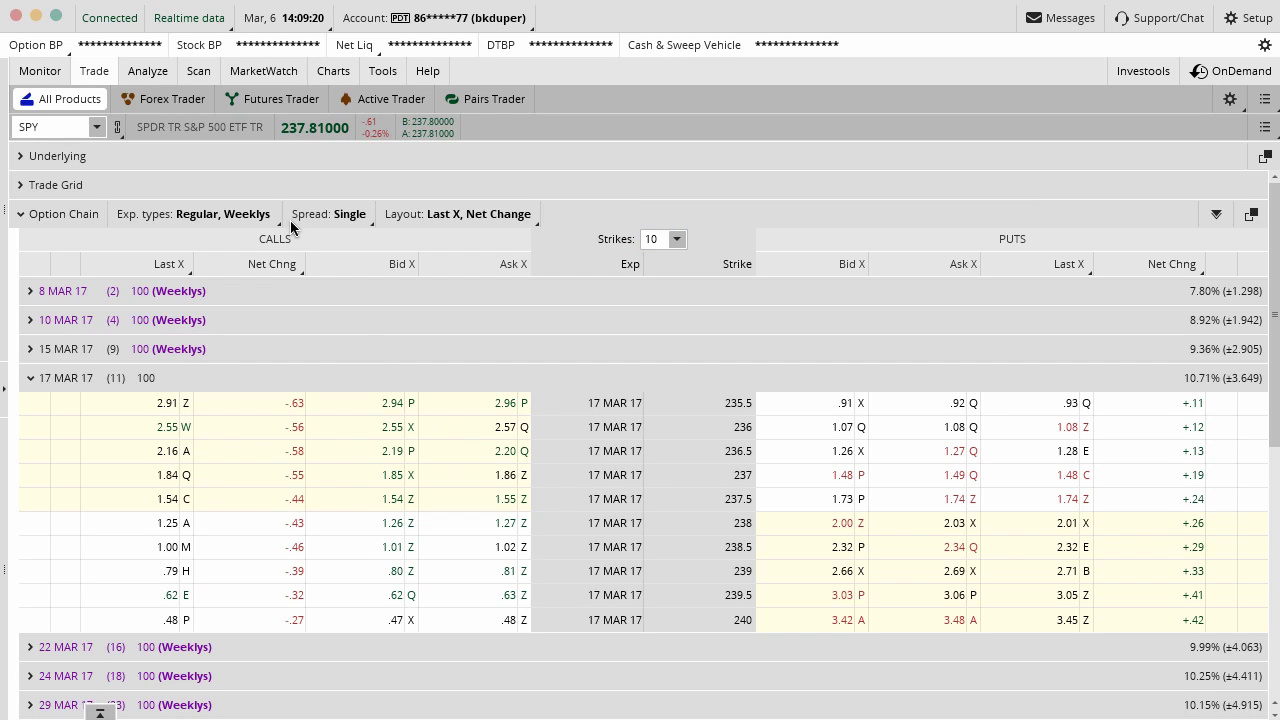
drag(223, 250, 303, 224)
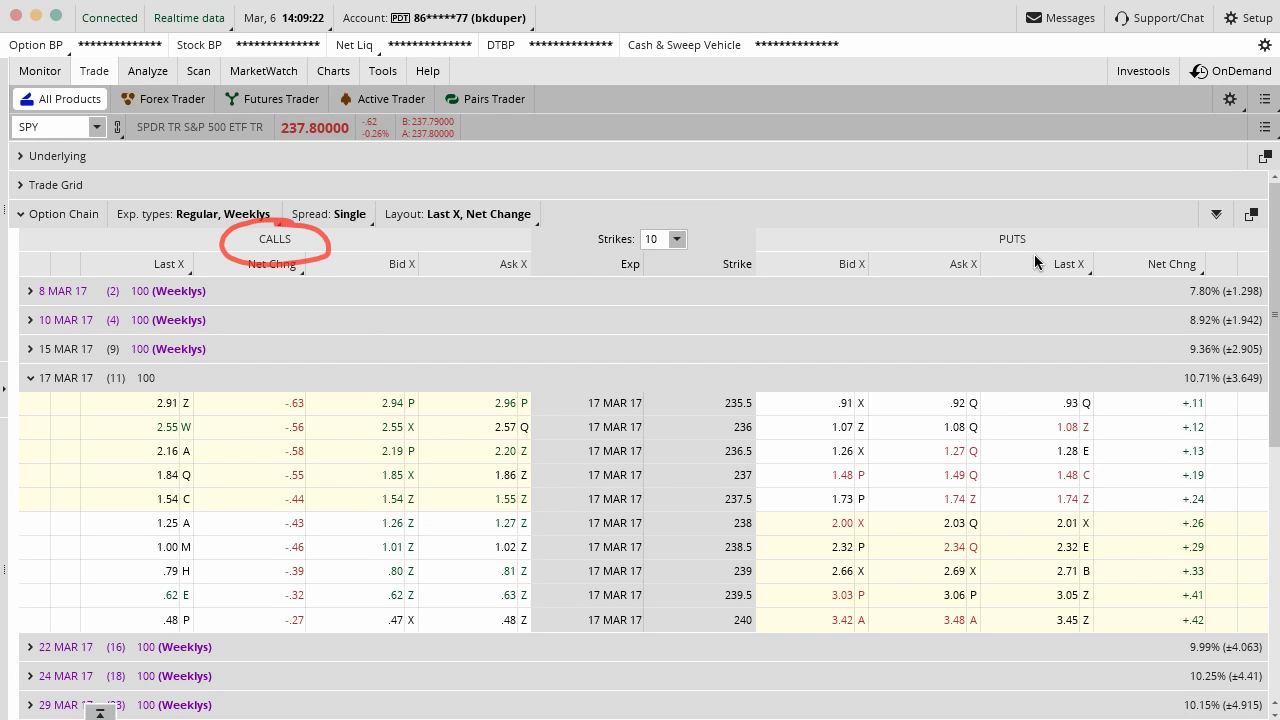
mouse_move(1053, 220)
mouse_down()
mouse_move(958, 252)
mouse_move(1033, 217)
mouse_up()
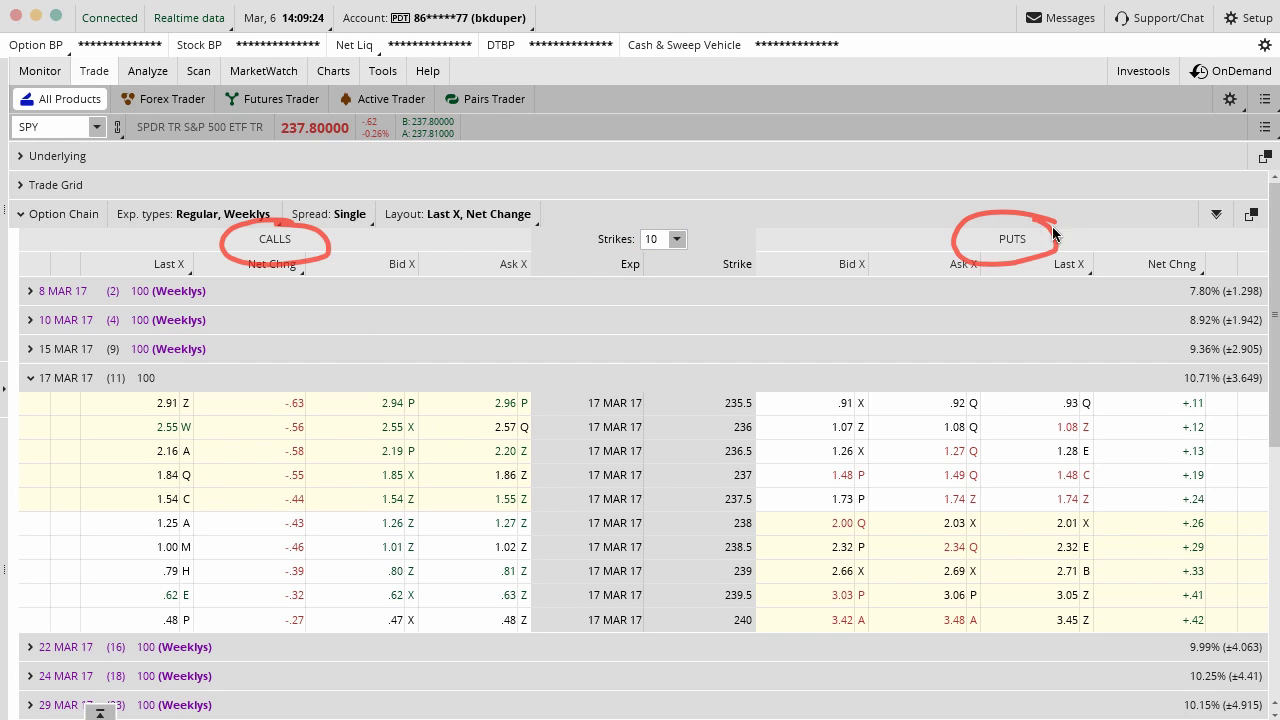
click(254, 276)
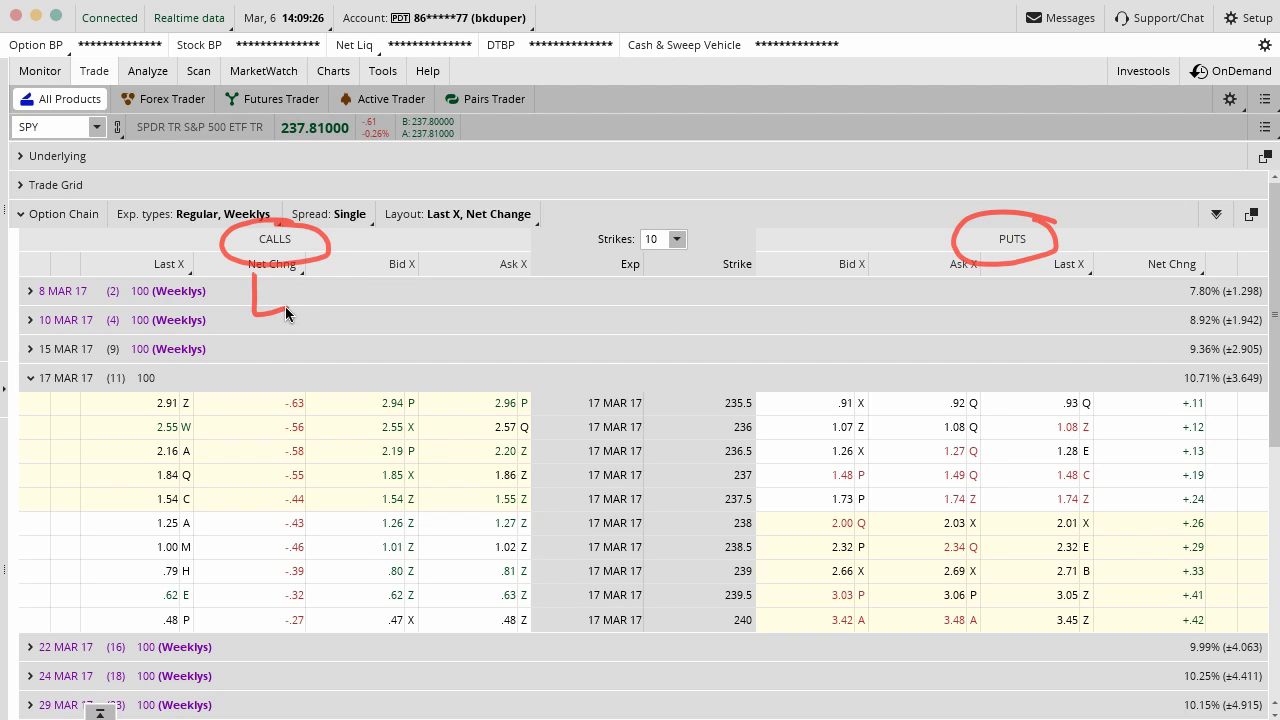
drag(1018, 290, 1033, 315)
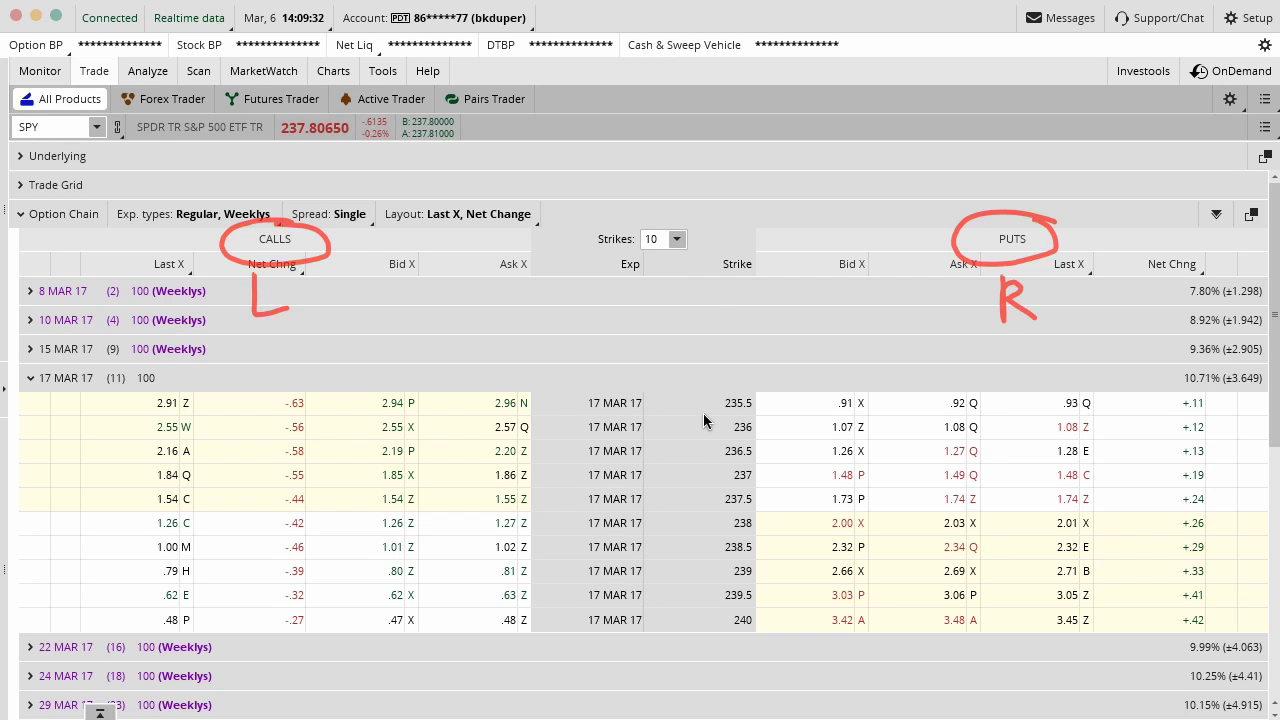
drag(725, 282, 726, 284)
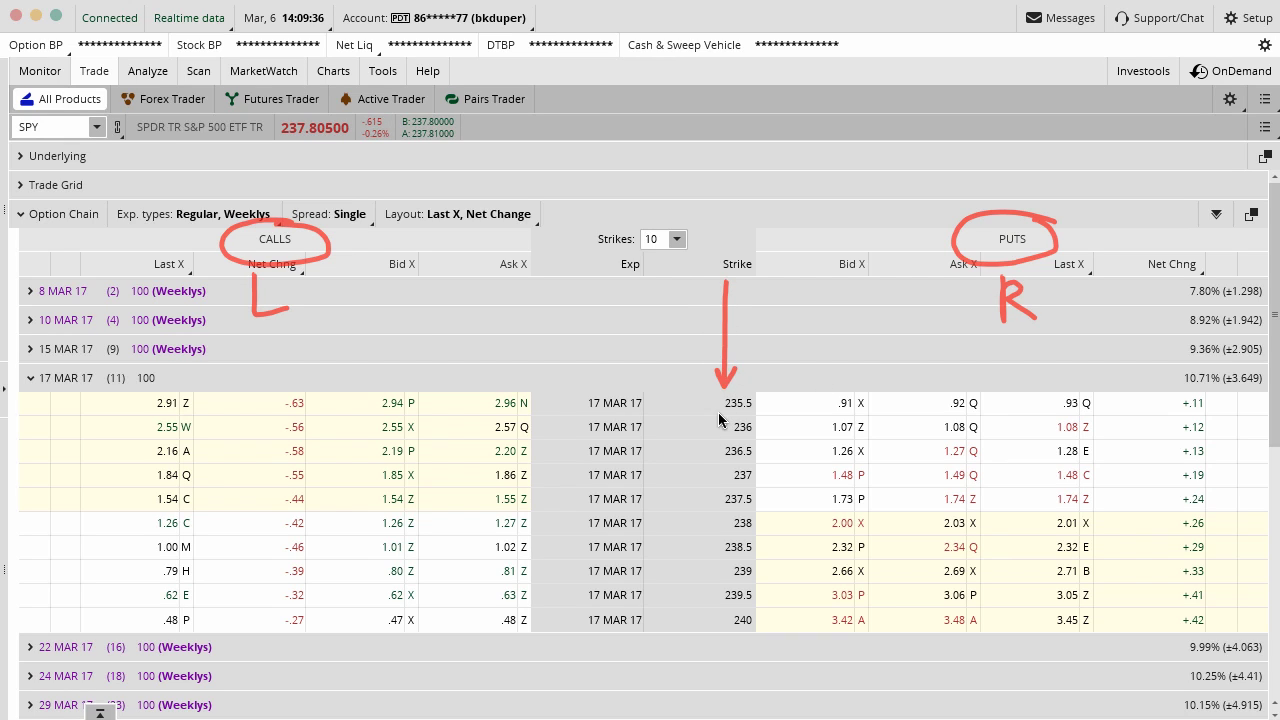
mouse_move(704, 428)
mouse_down()
mouse_move(706, 624)
mouse_move(716, 597)
mouse_up()
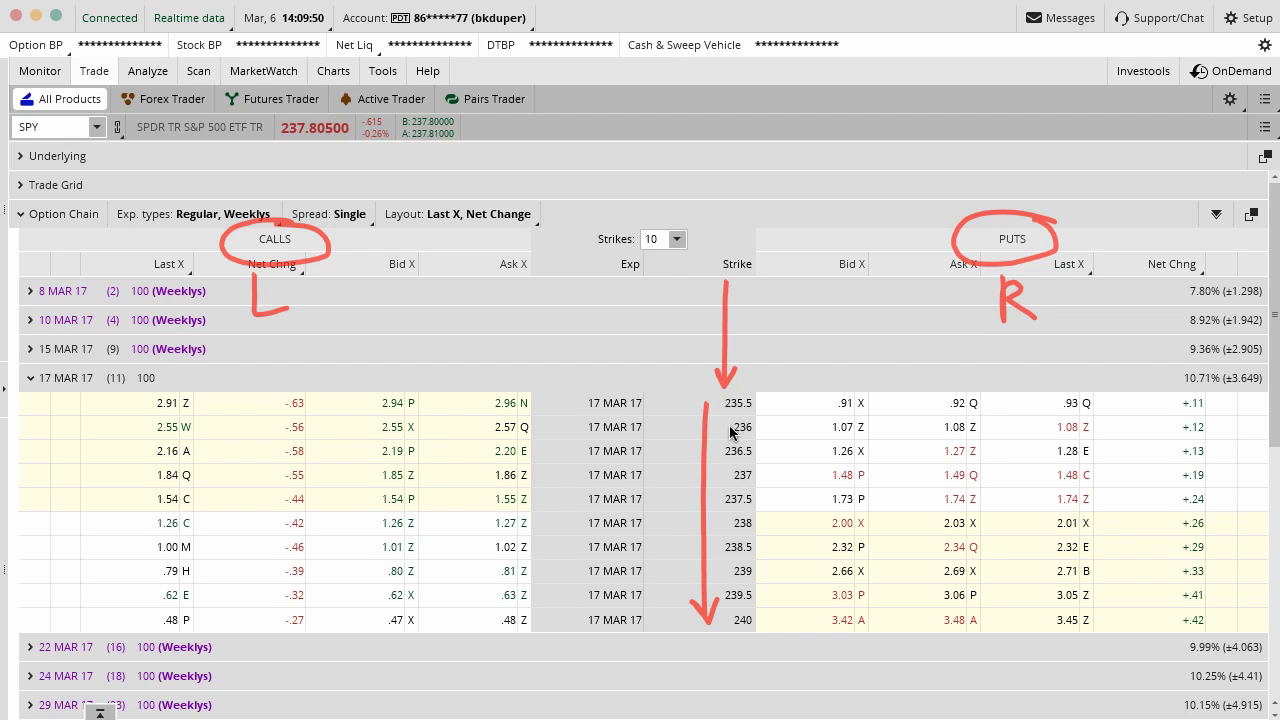
drag(727, 437, 776, 437)
drag(753, 484, 765, 486)
drag(722, 536, 762, 534)
drag(722, 580, 778, 579)
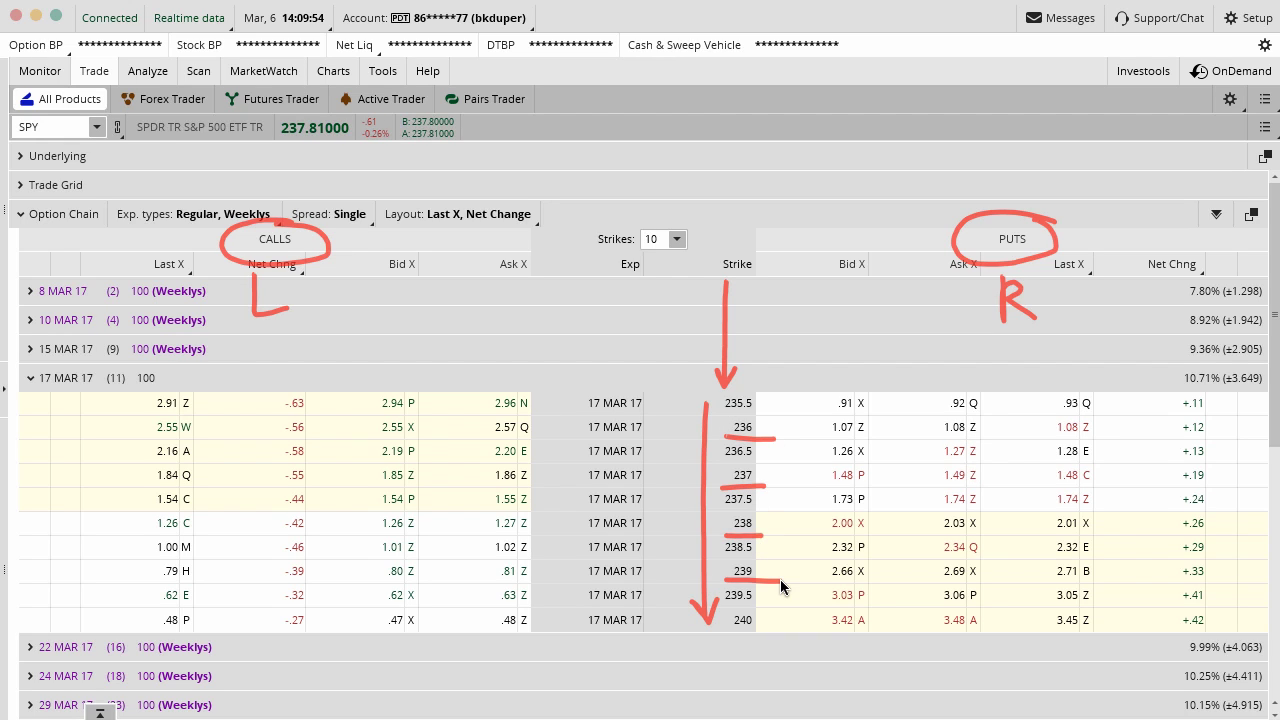
key(Escape)
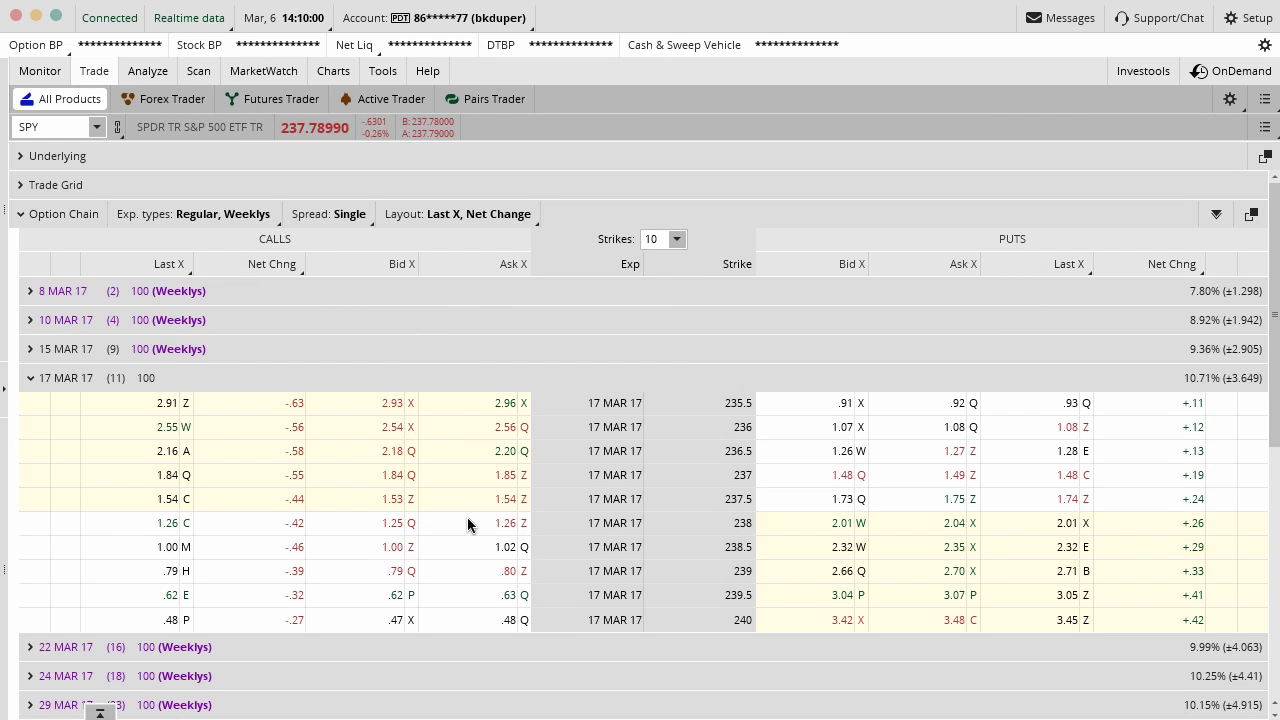
drag(383, 281, 528, 280)
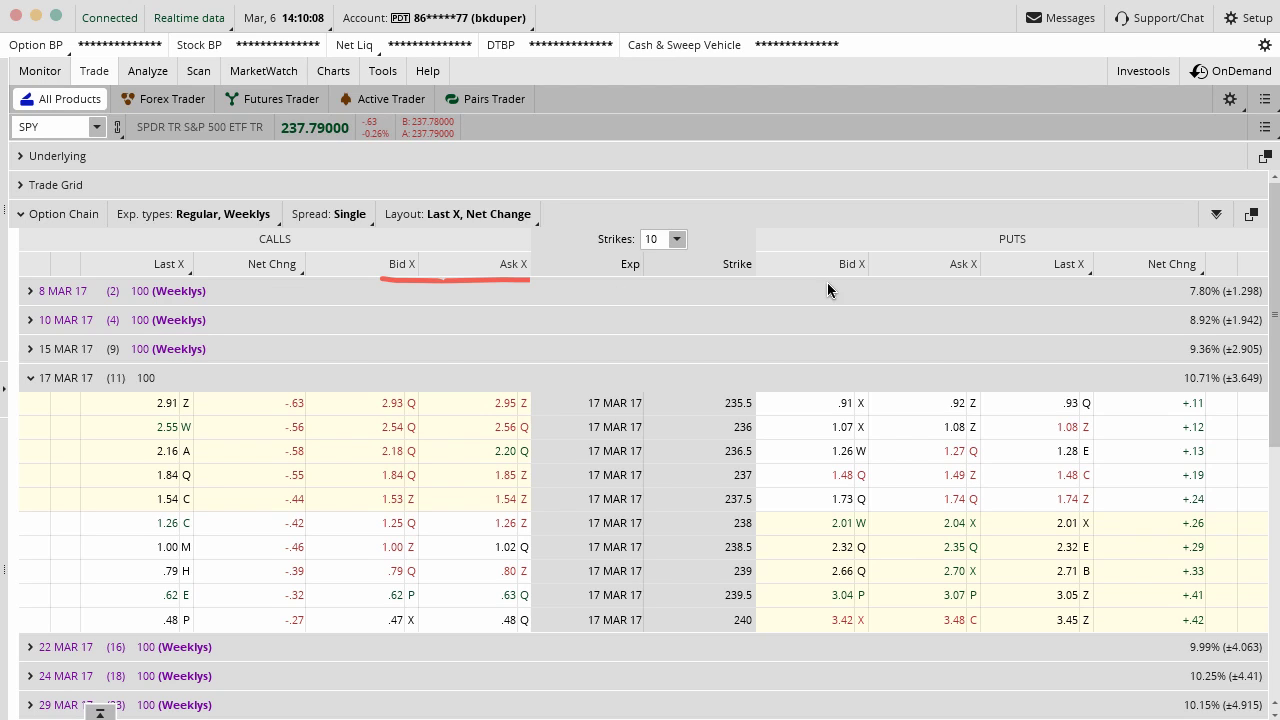
drag(835, 281, 988, 282)
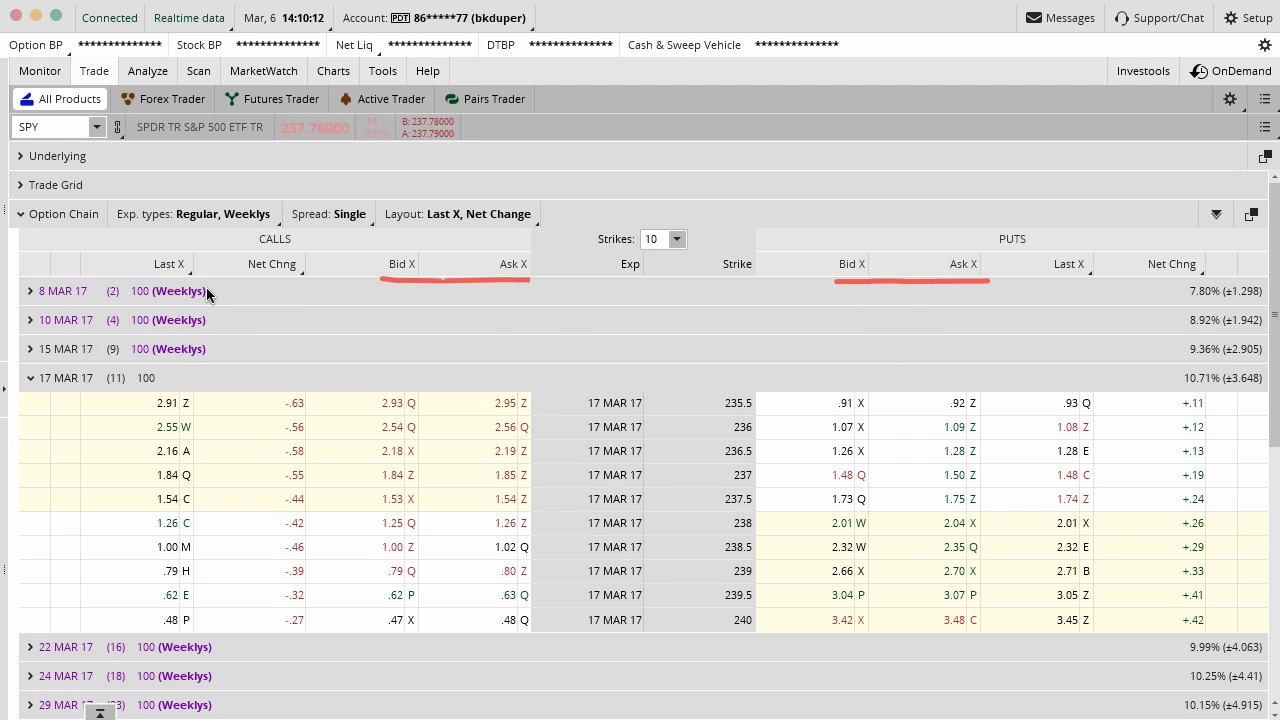
drag(327, 271, 124, 244)
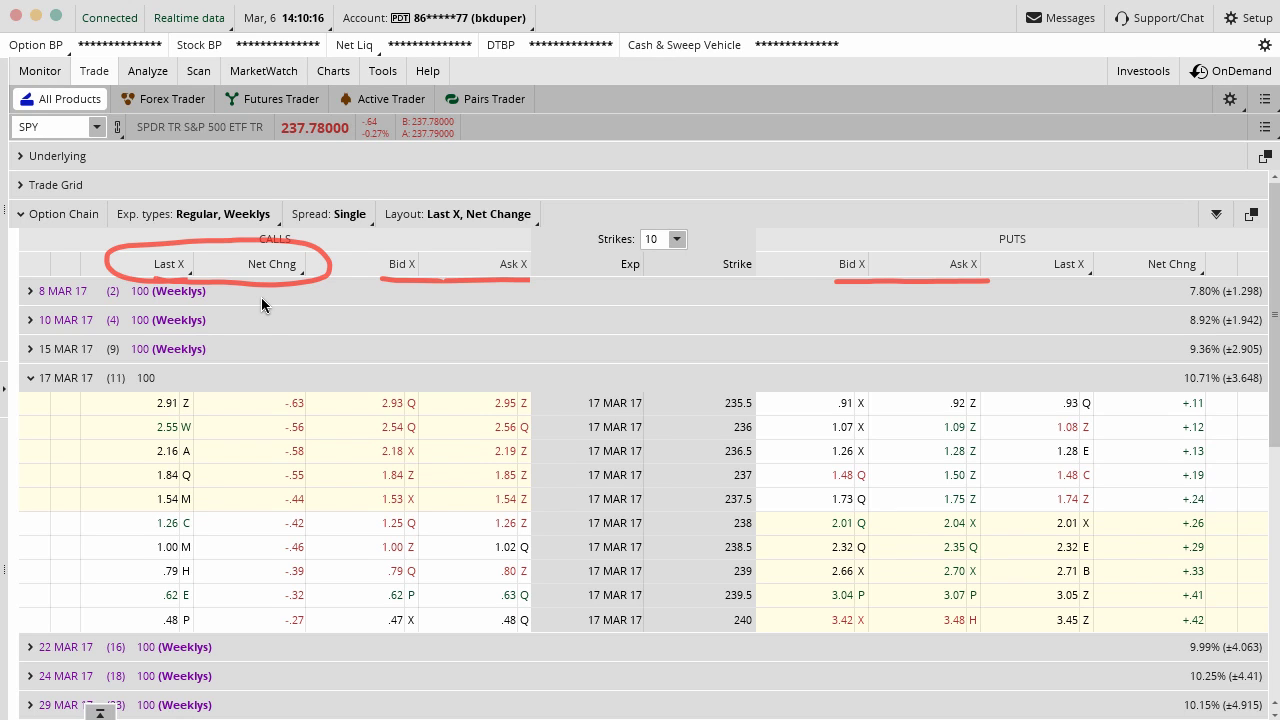
drag(152, 511, 318, 514)
drag(722, 509, 756, 509)
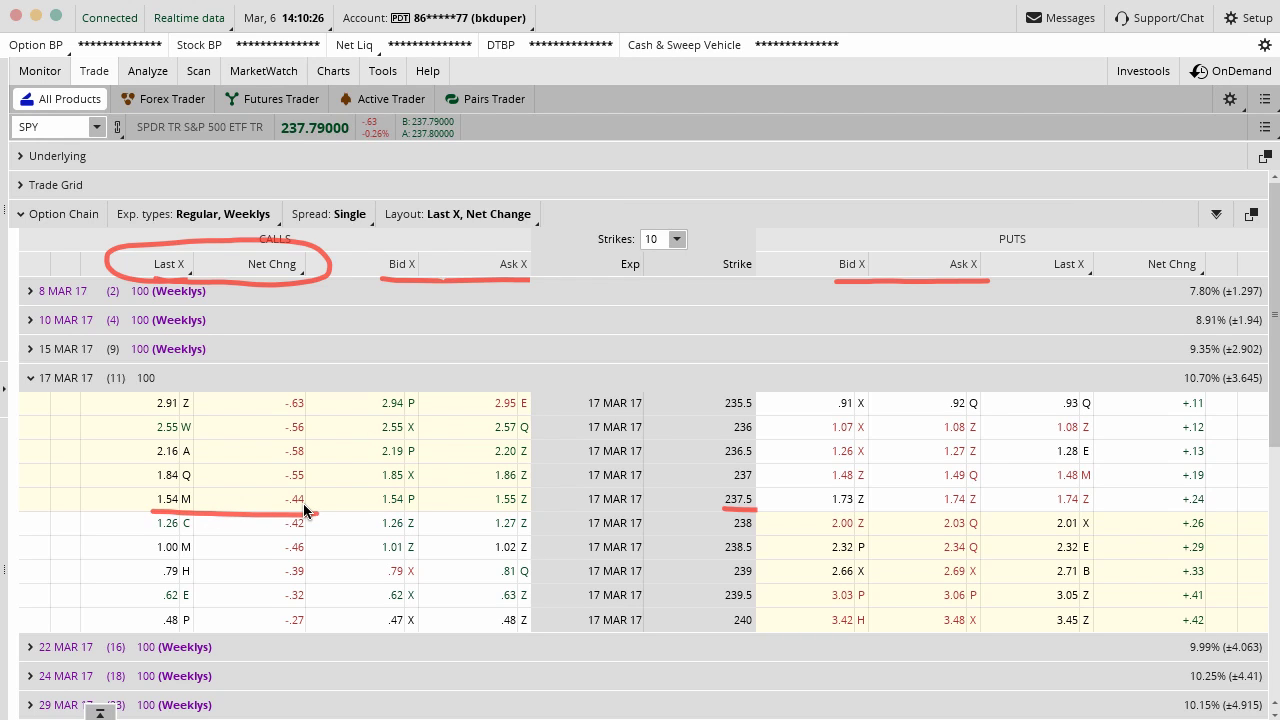
key(Escape)
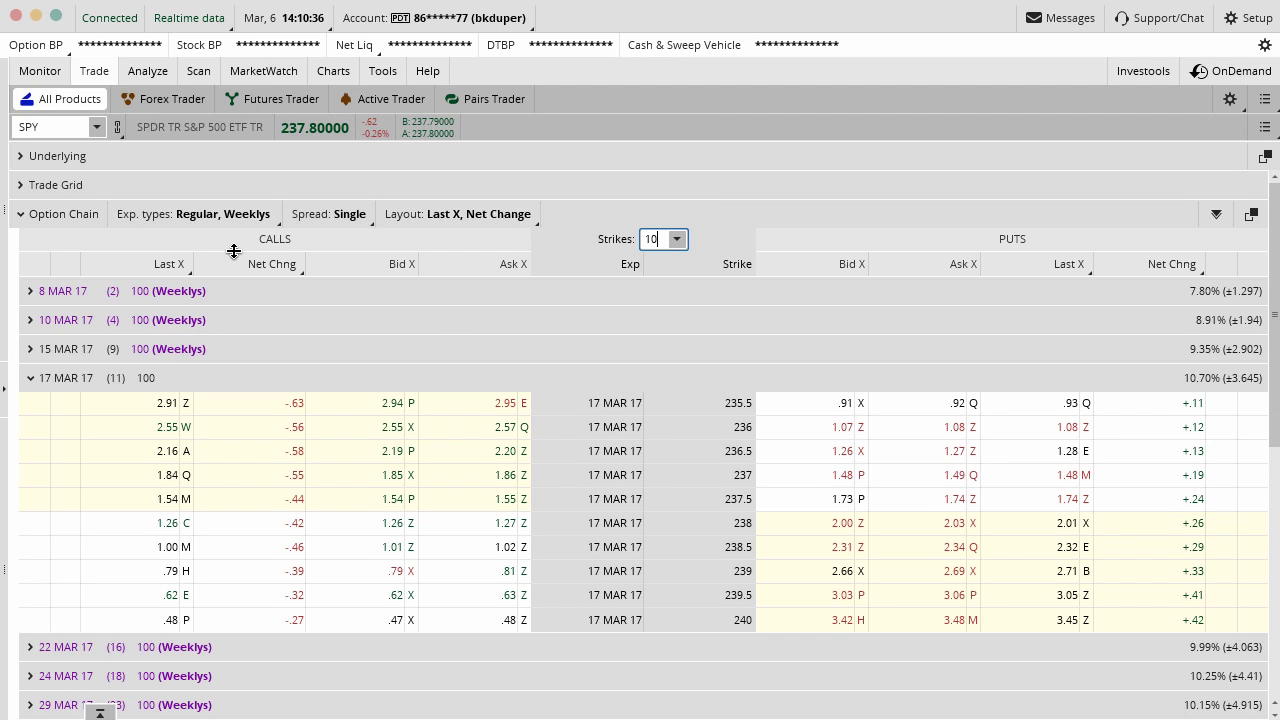
Switch the option chain's column layout to the saved Option Alpha layout.
click(452, 212)
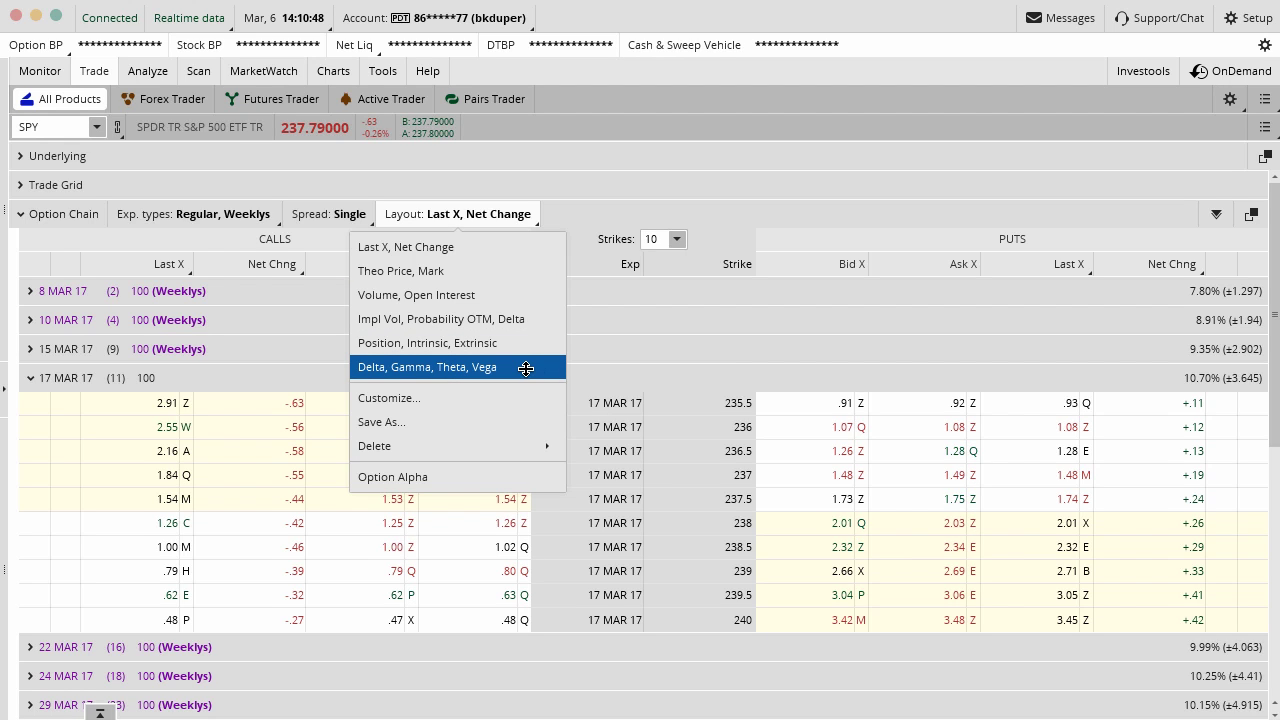
click(516, 477)
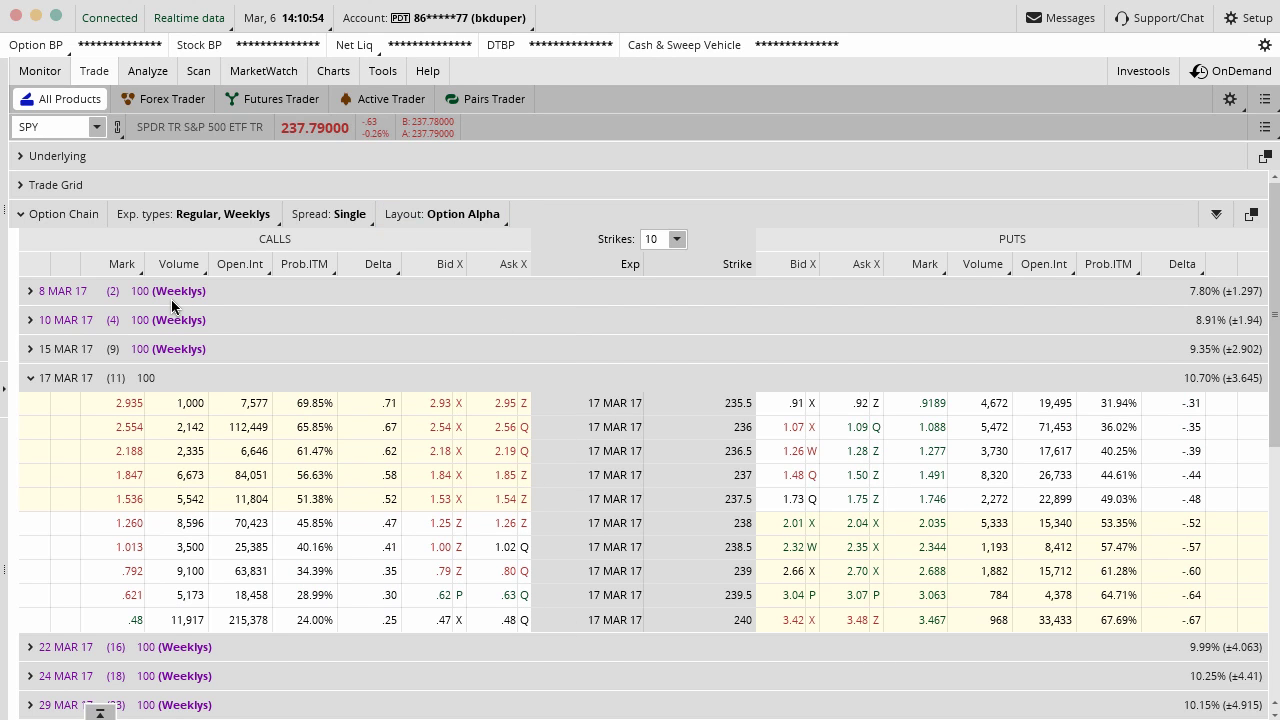
drag(118, 245, 132, 208)
mouse_move(170, 236)
mouse_down()
mouse_move(180, 252)
mouse_move(202, 208)
mouse_up()
mouse_move(228, 238)
mouse_down()
mouse_move(234, 250)
mouse_move(250, 212)
mouse_move(300, 252)
mouse_move(313, 215)
mouse_move(378, 252)
mouse_move(390, 210)
mouse_up()
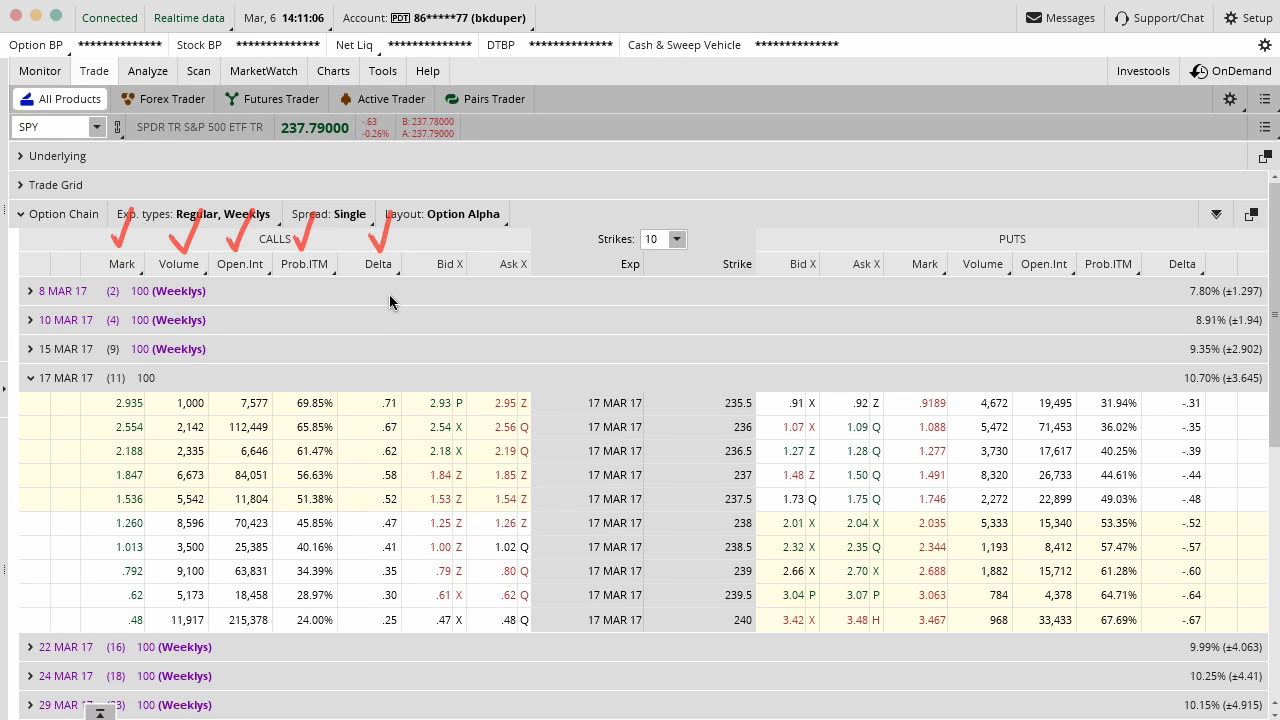
Look up the Mark column among the items available for customizing the option chain layout, and leave the customization without applying changes.
click(413, 214)
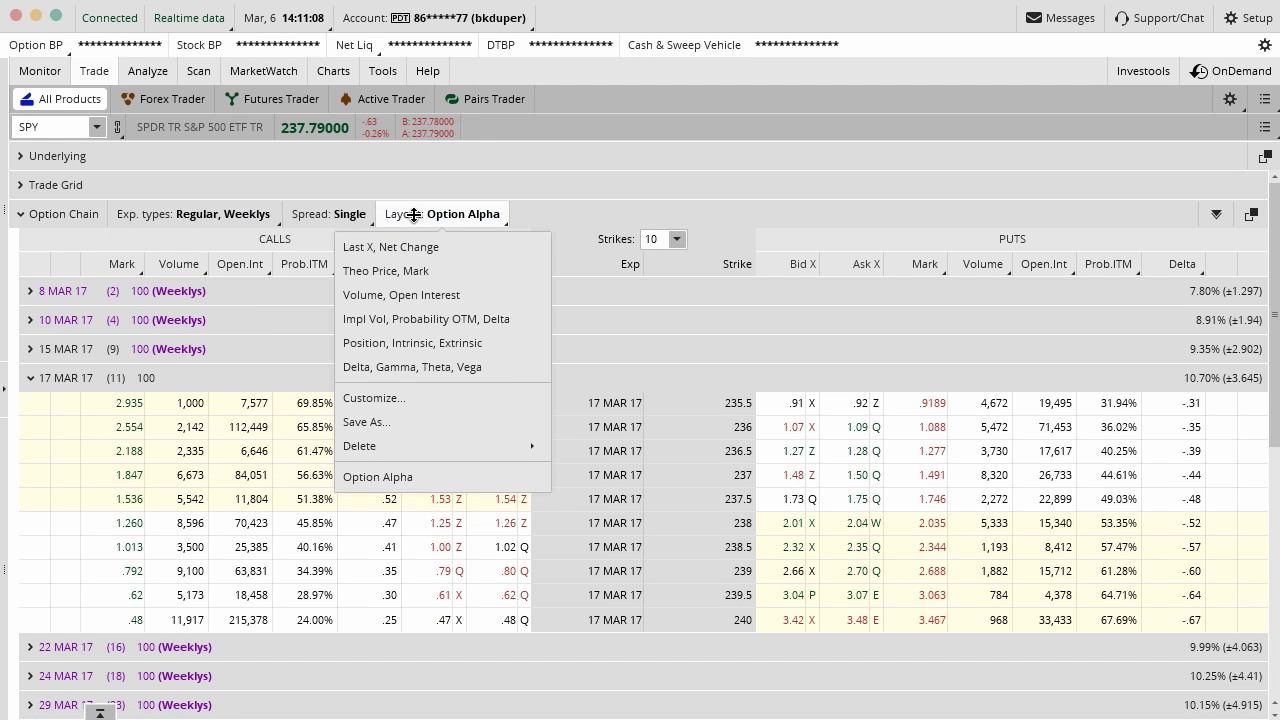
click(409, 399)
drag(506, 227, 409, 197)
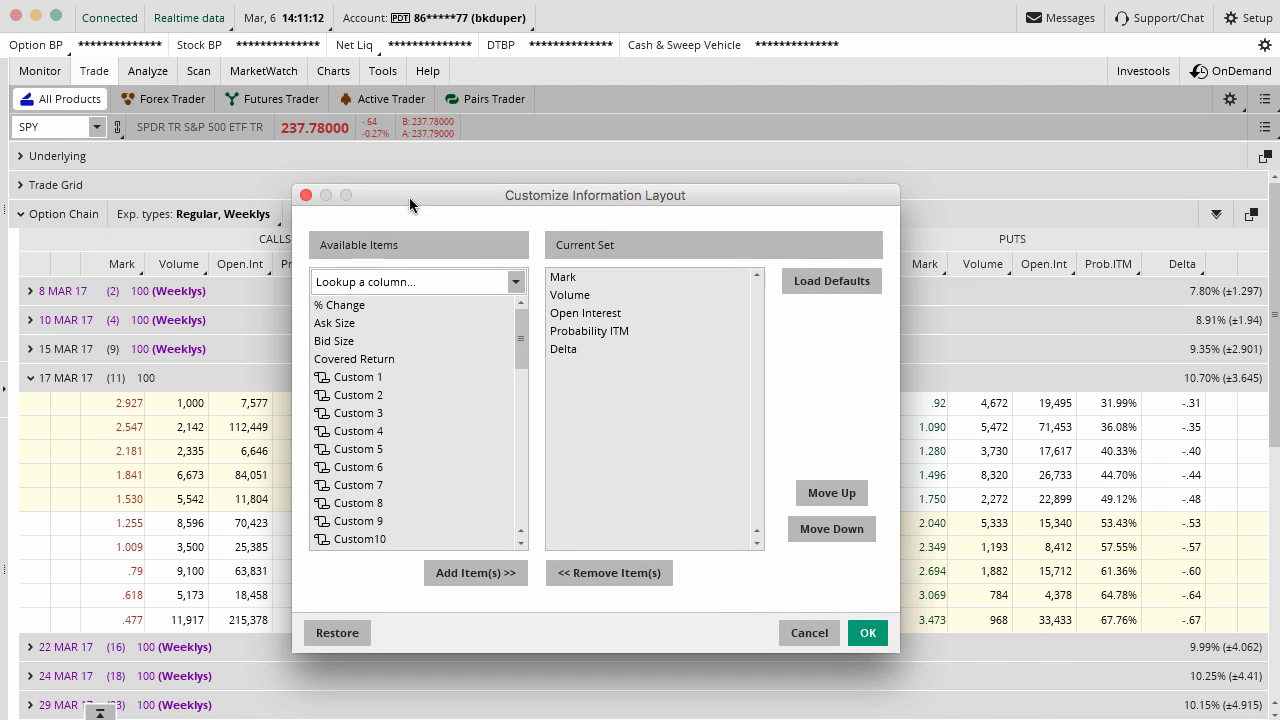
click(563, 280)
click(390, 284)
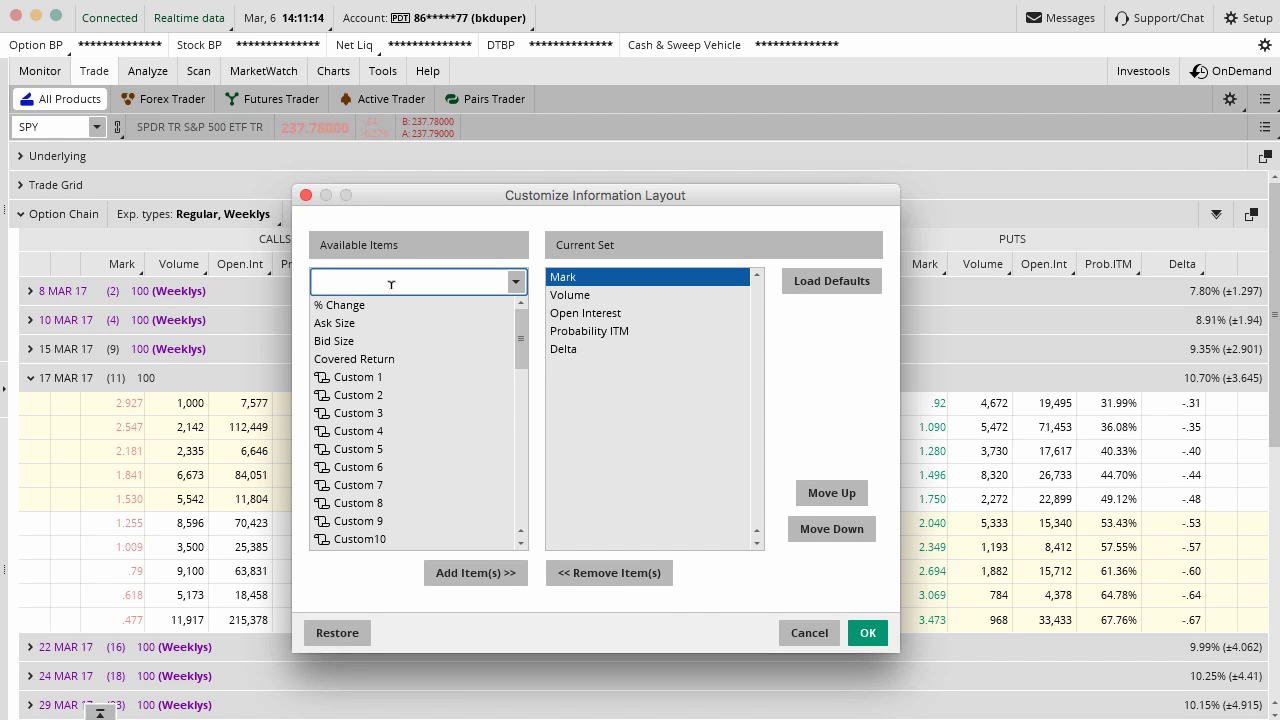
text(mark)
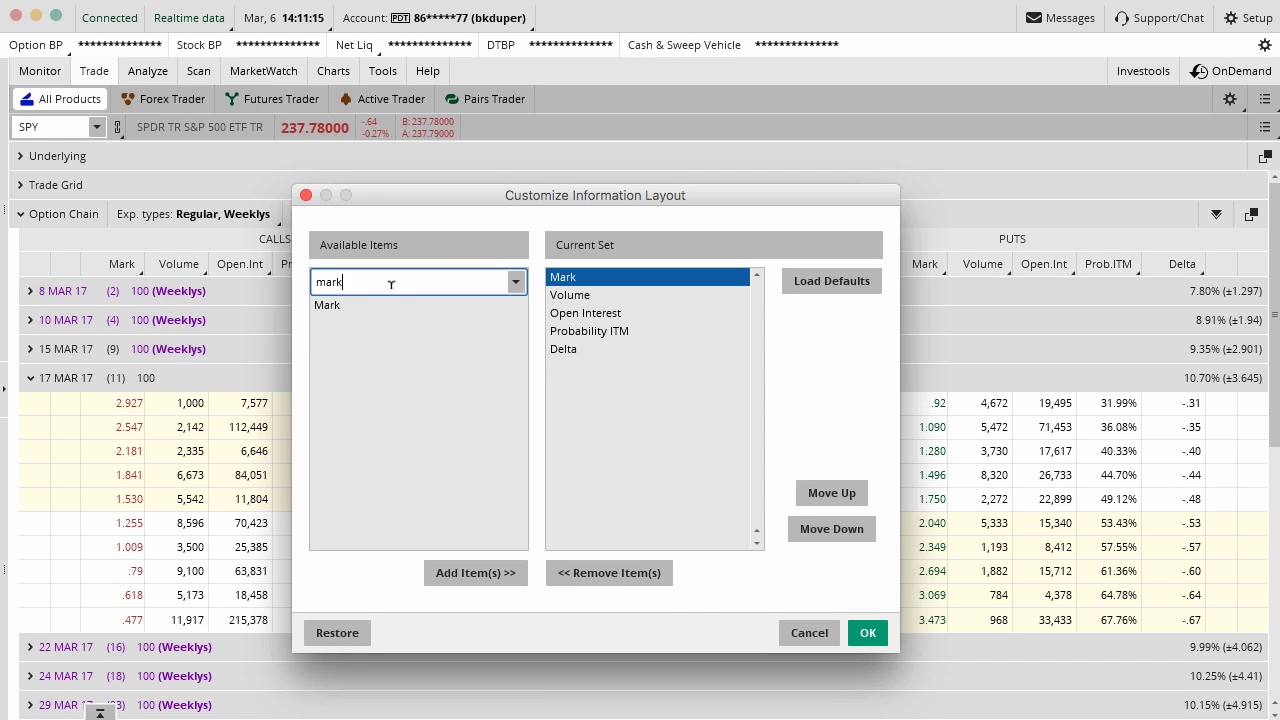
click(331, 305)
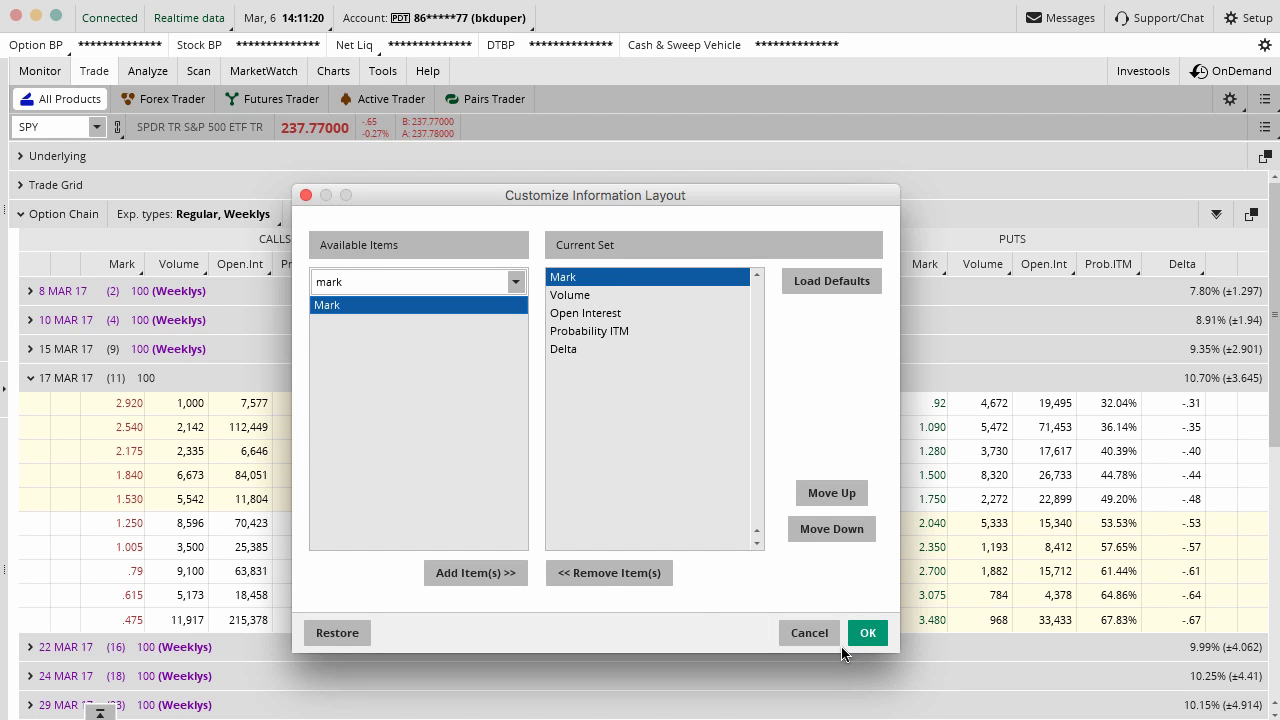
click(811, 632)
Reapply the Option Alpha layout to the option chain and show 14 strikes.
click(451, 216)
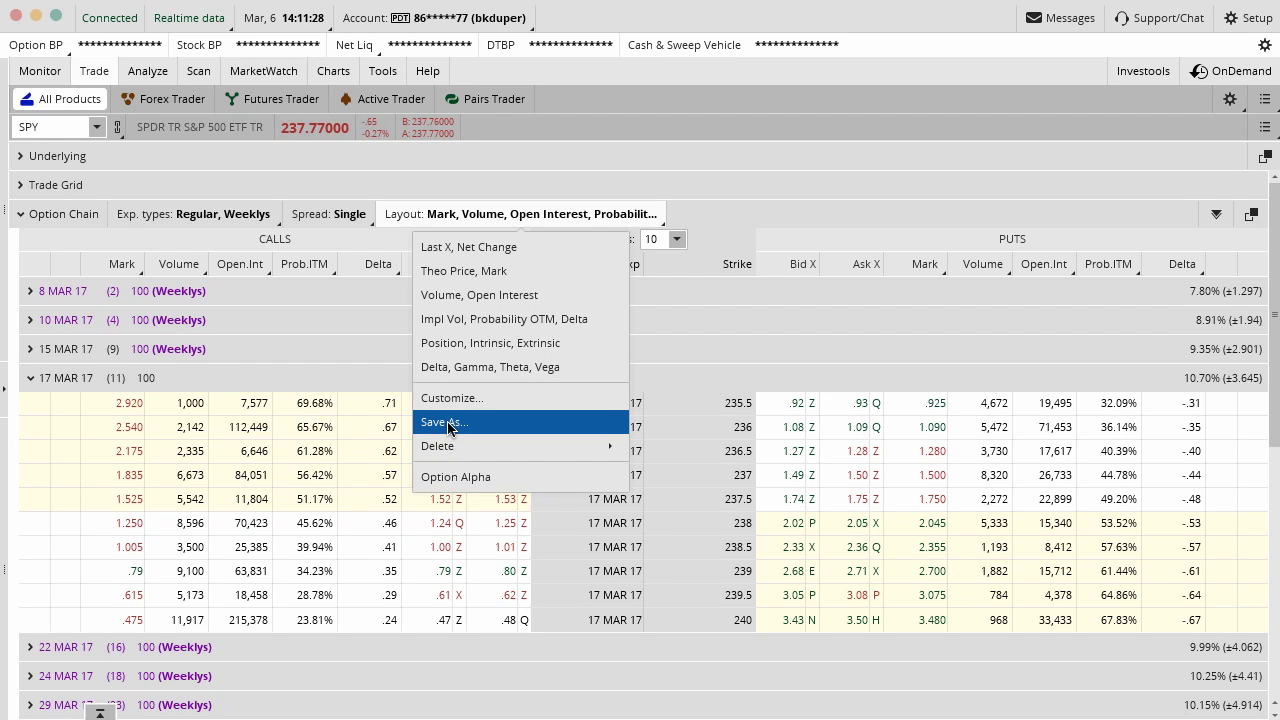
click(455, 477)
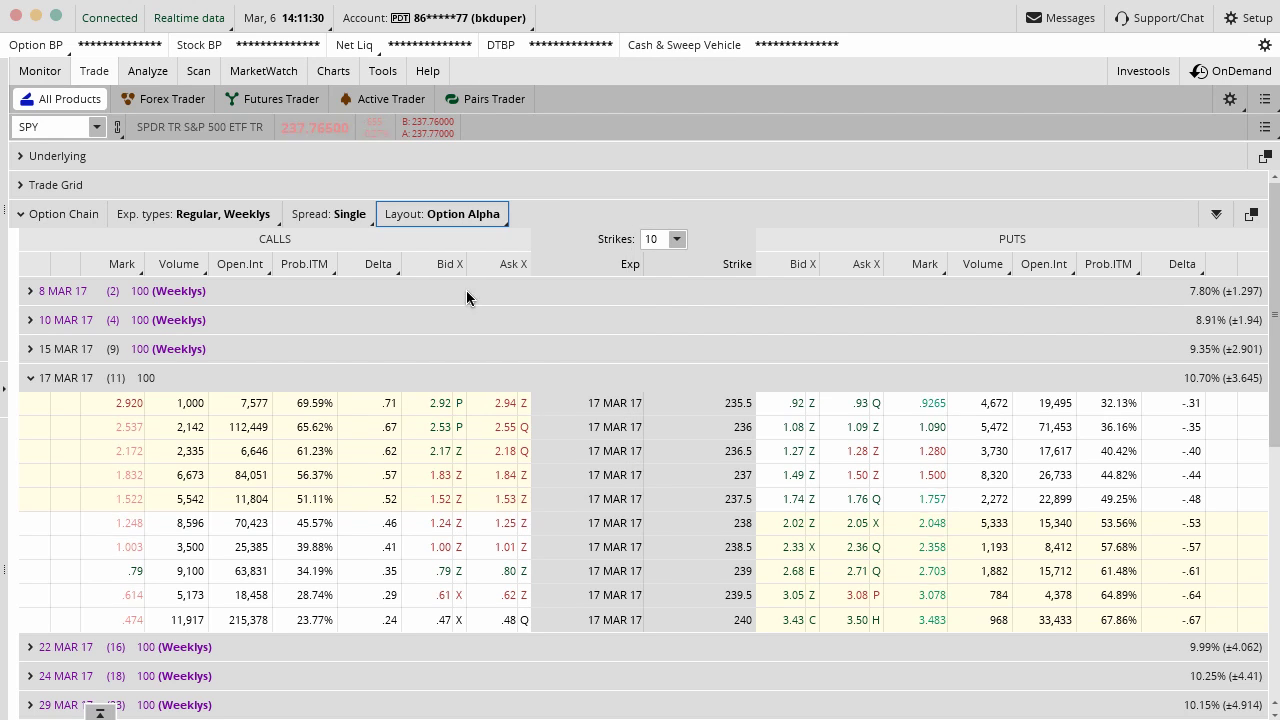
click(677, 239)
click(654, 393)
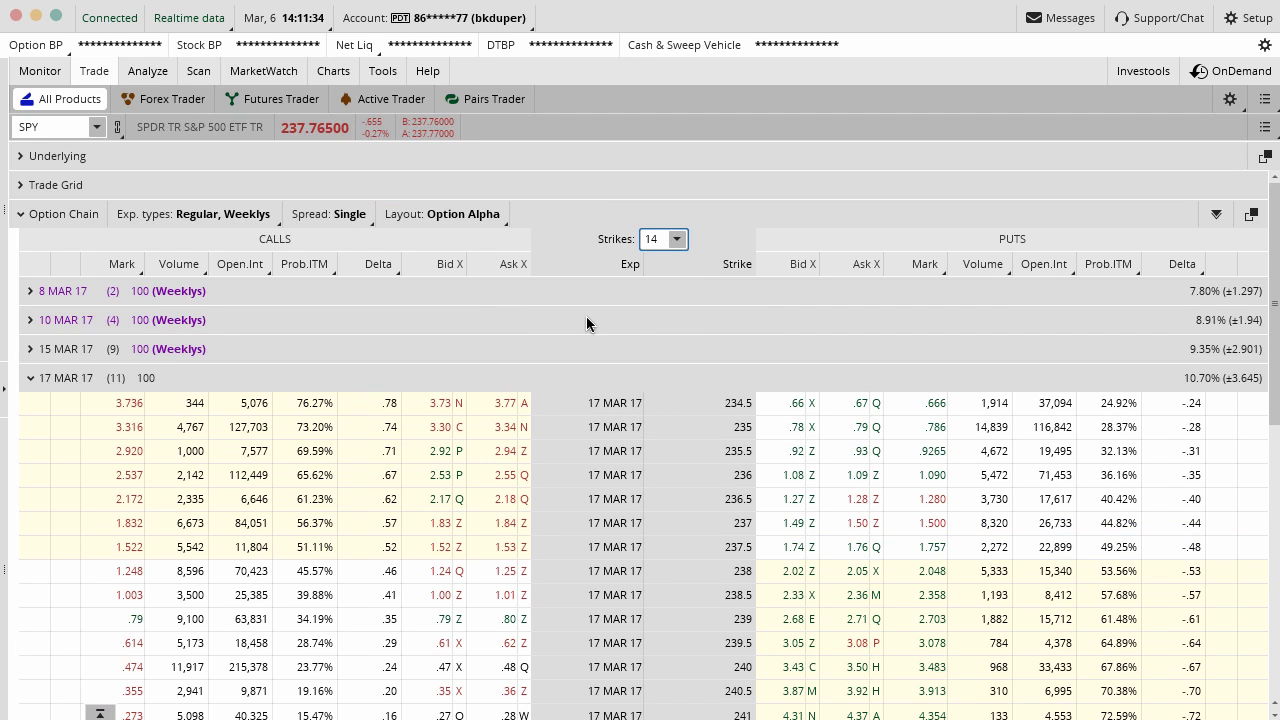
Switch the option chain's spread type to Vertical and review the paired strikes listed under the 17 MAR 17 expiration.
click(350, 214)
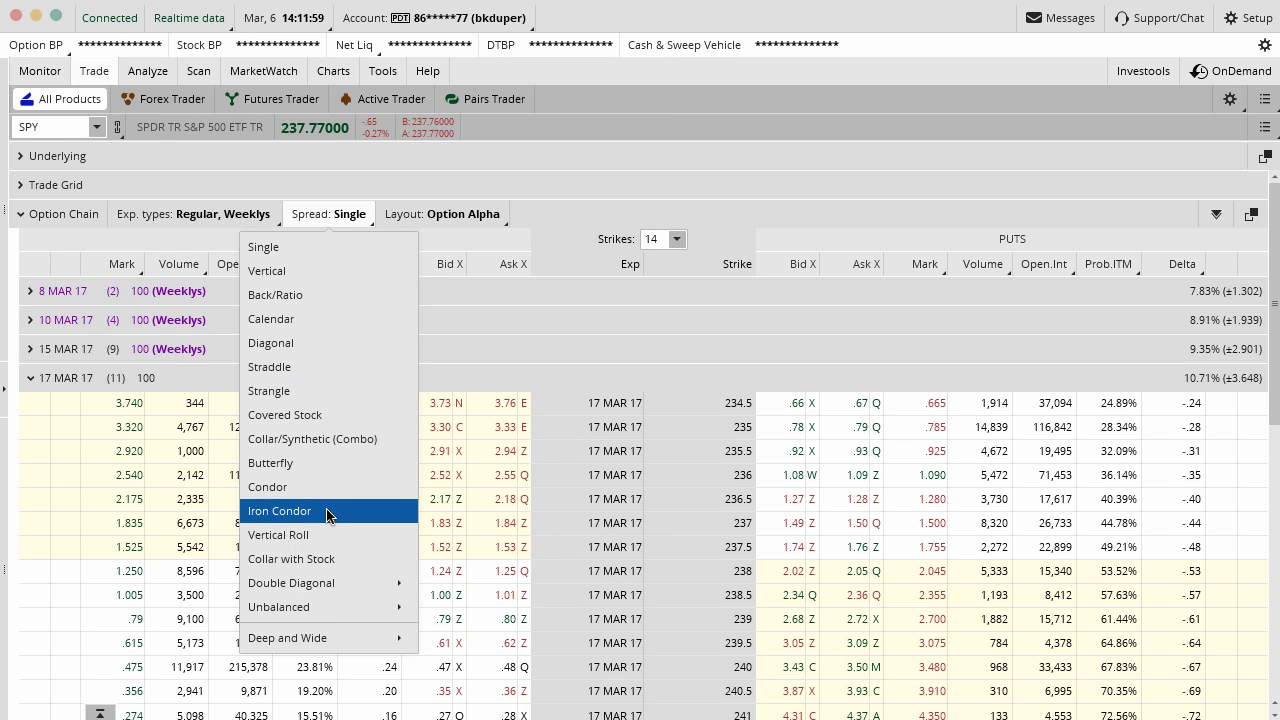
click(311, 272)
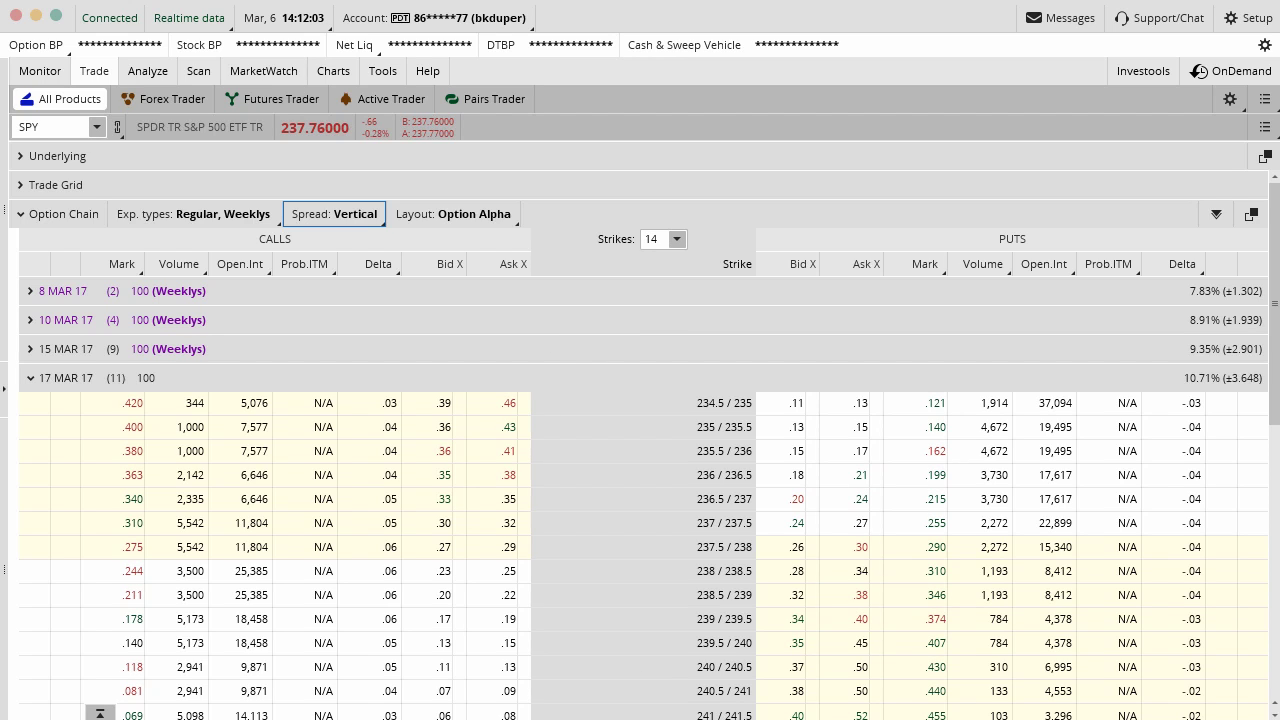
mouse_move(337, 233)
mouse_down()
mouse_move(470, 337)
mouse_move(764, 410)
mouse_up()
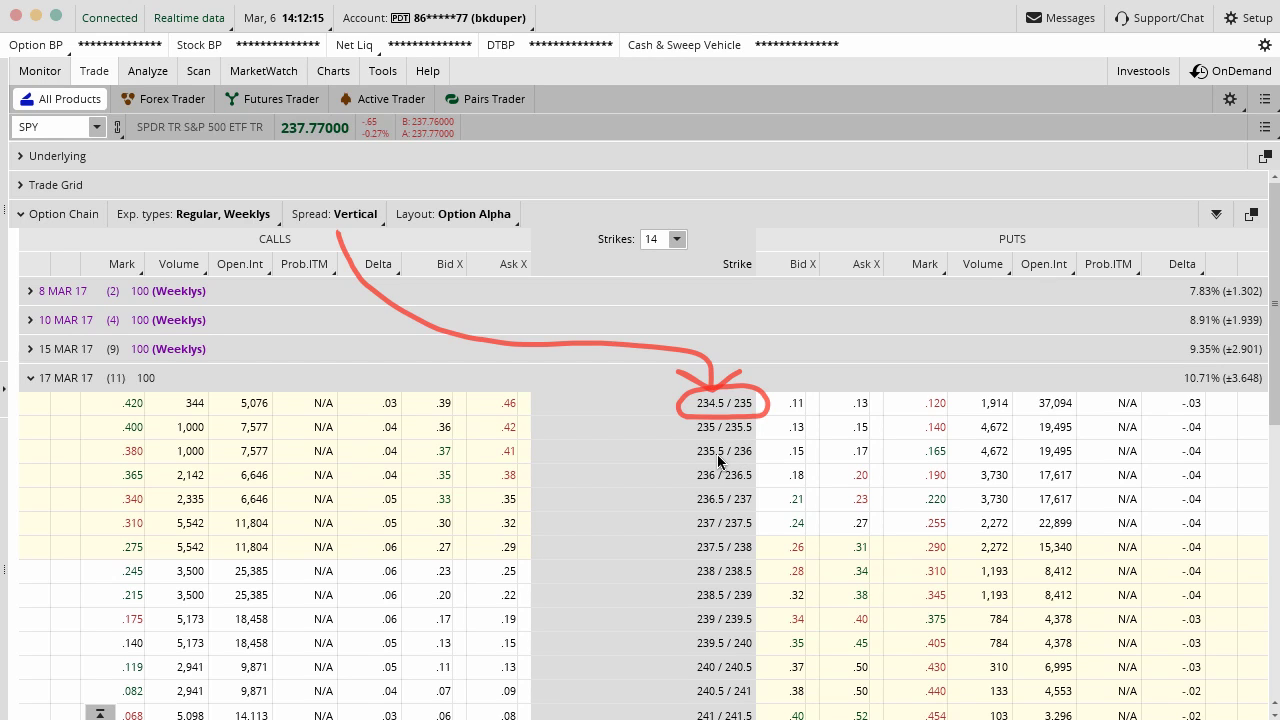
mouse_move(713, 466)
mouse_down()
mouse_move(736, 463)
mouse_move(713, 492)
mouse_move(750, 486)
mouse_move(745, 513)
mouse_up()
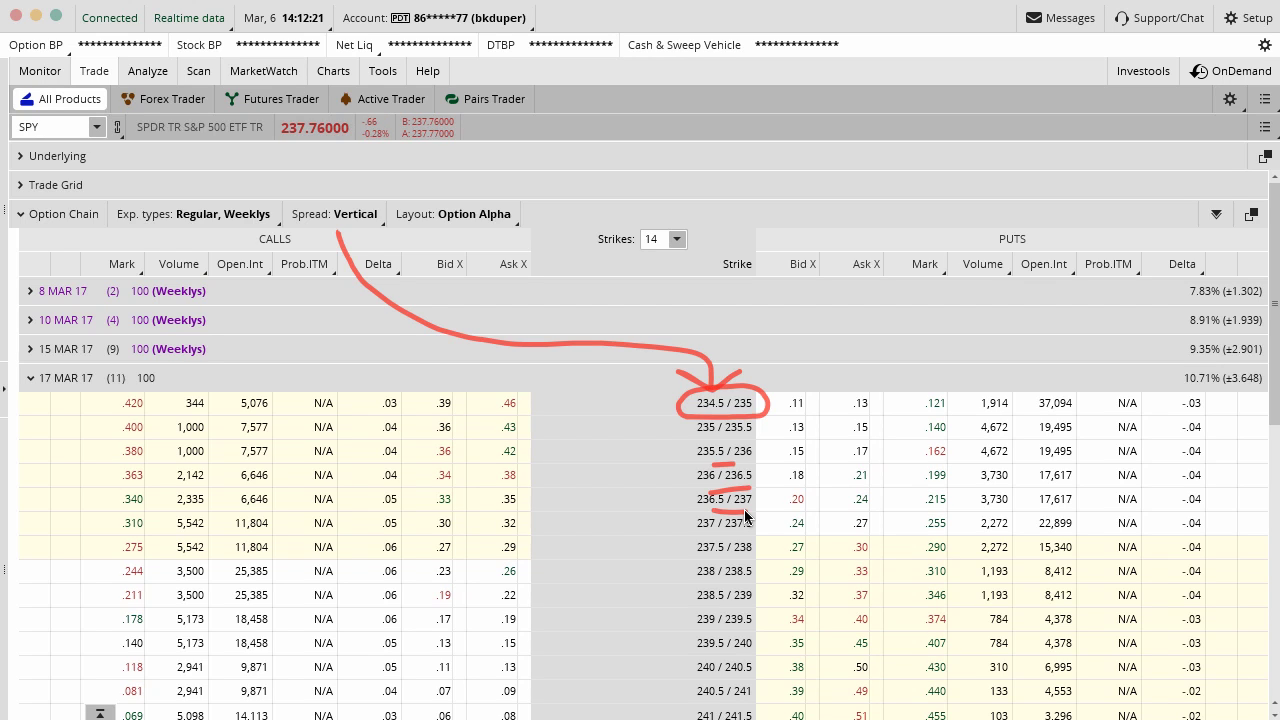
key(Escape)
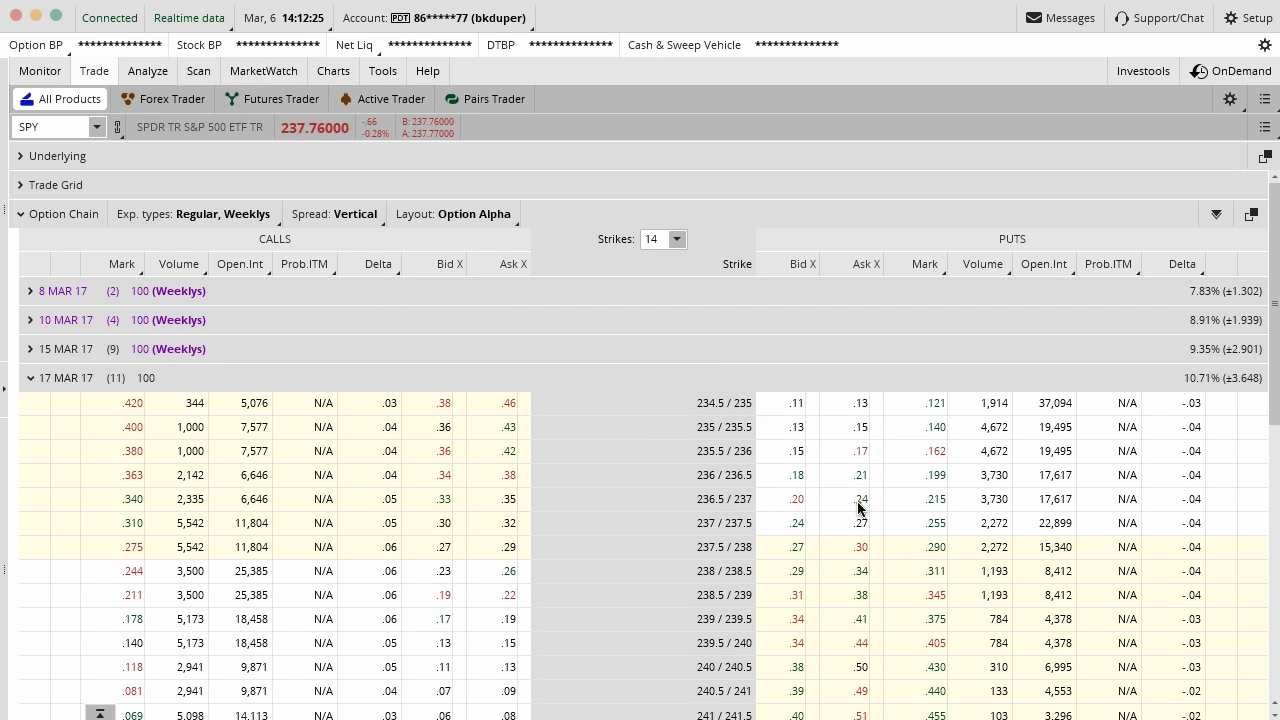
Set up a buy order for the 17 MAR 17 236.5/237 put vertical, collapse the Order and Strategy Book, and delete the unsent order.
click(859, 509)
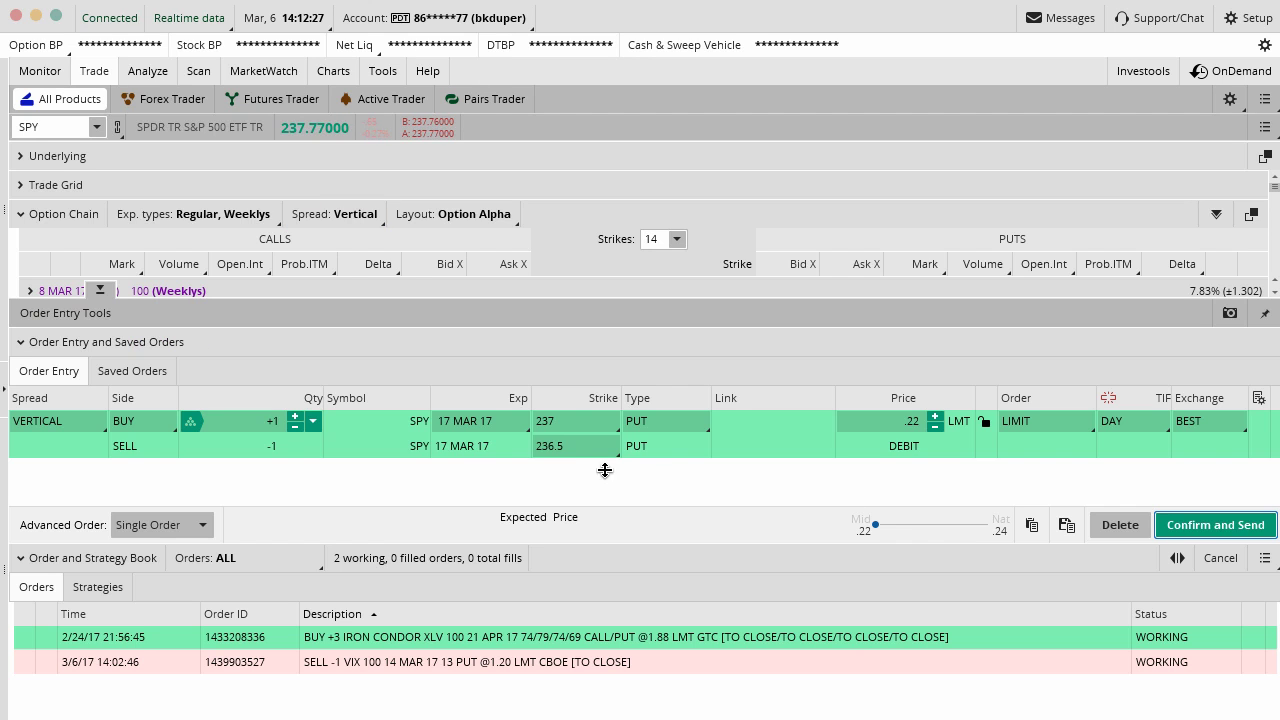
click(21, 558)
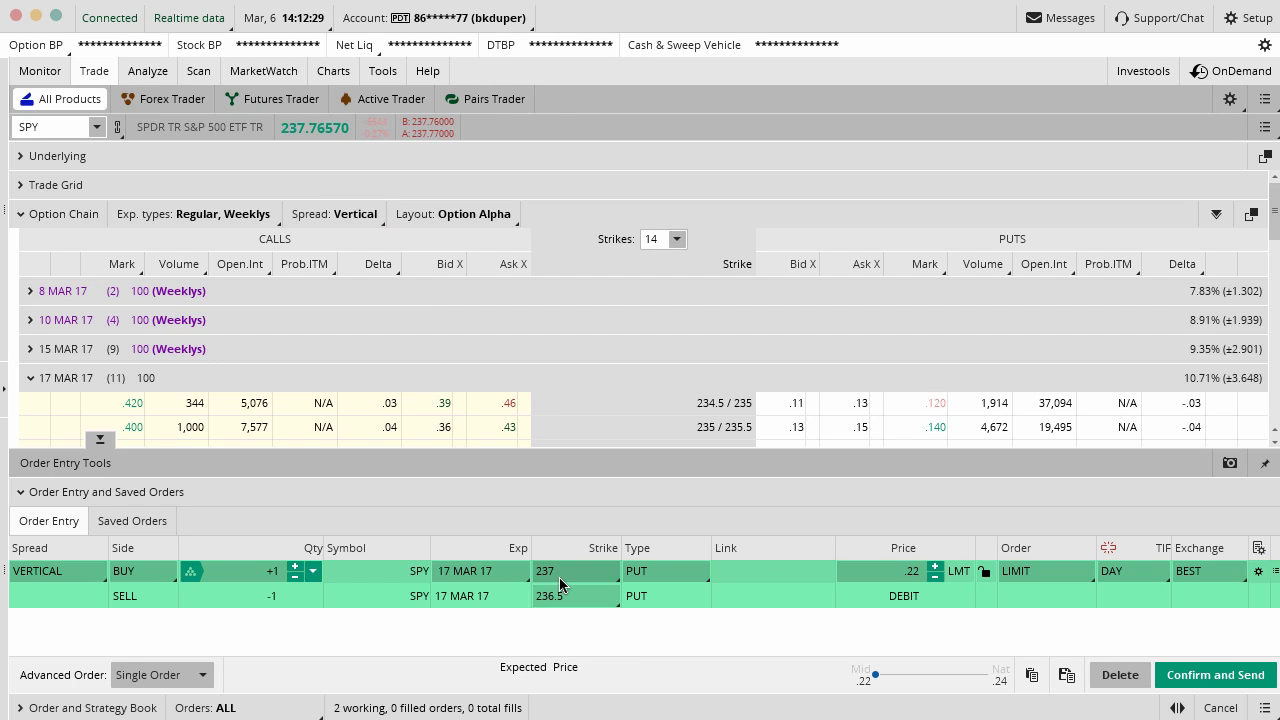
click(1108, 672)
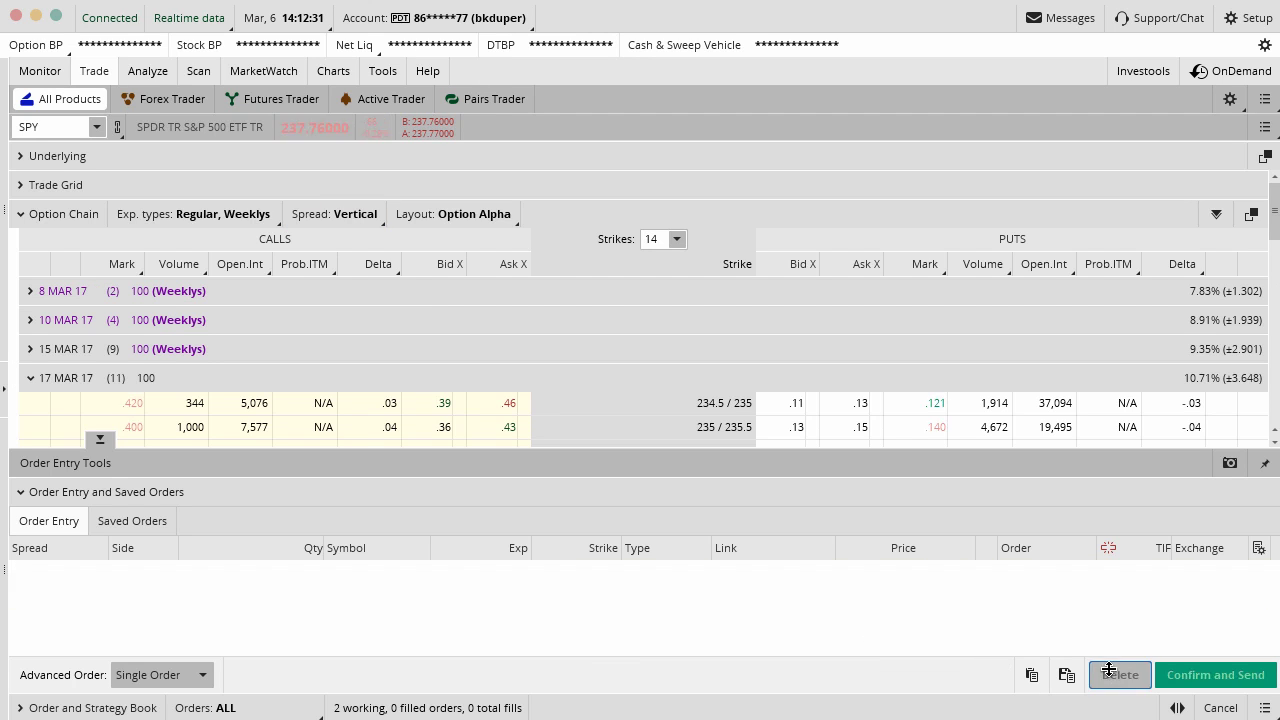
Change the option chain's spread type to Iron Condor and examine the four-strike combinations, including the 238/238.5/237.5/237 row.
click(360, 216)
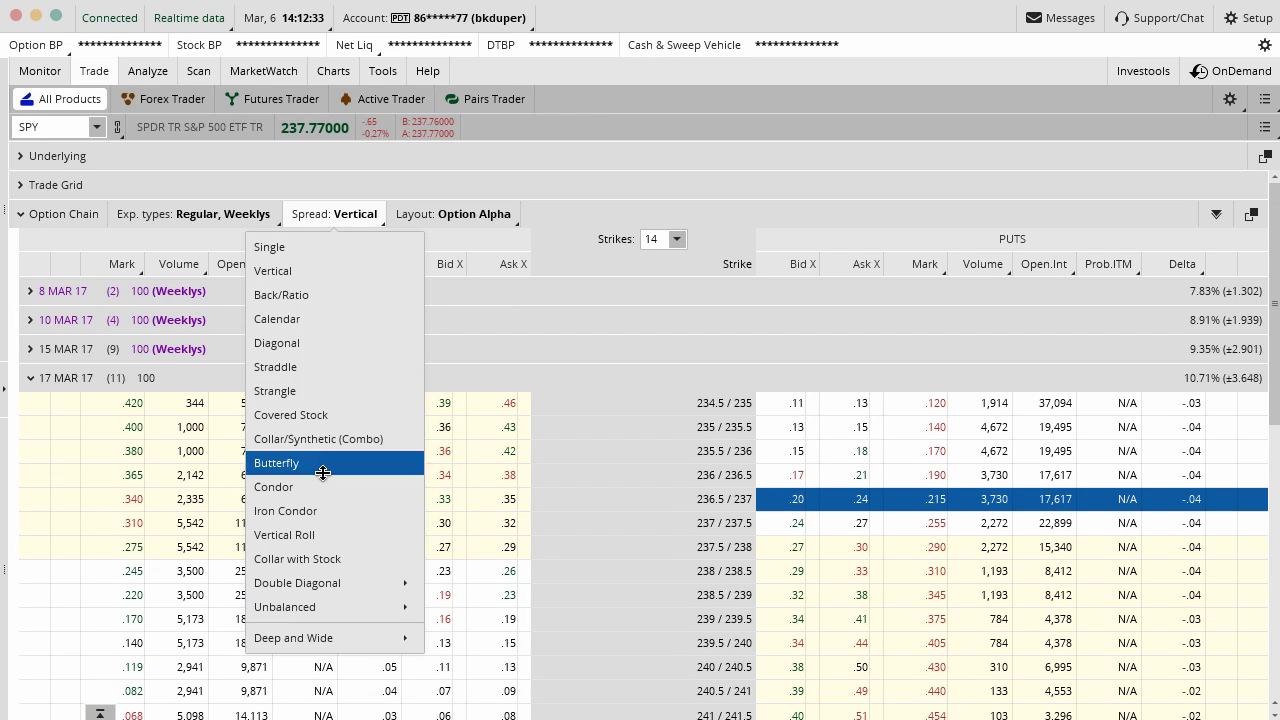
click(314, 510)
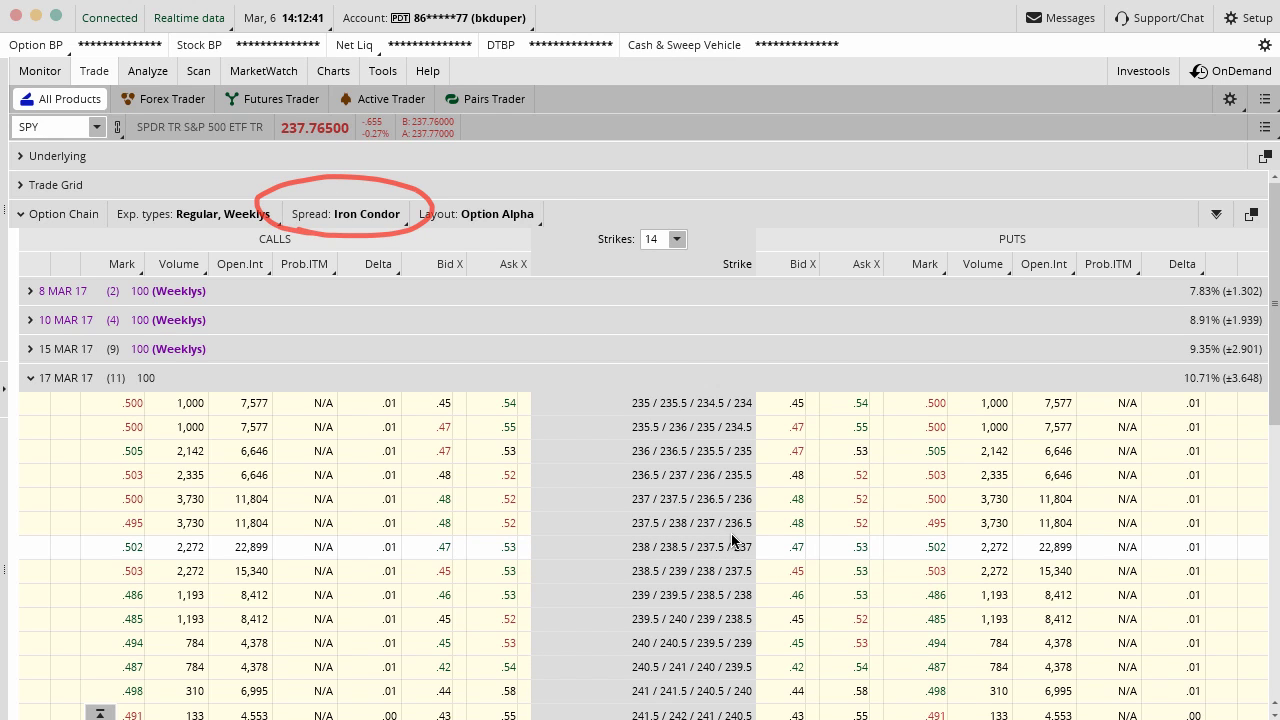
mouse_move(688, 531)
mouse_down()
mouse_move(619, 534)
mouse_move(706, 558)
mouse_move(766, 552)
mouse_up()
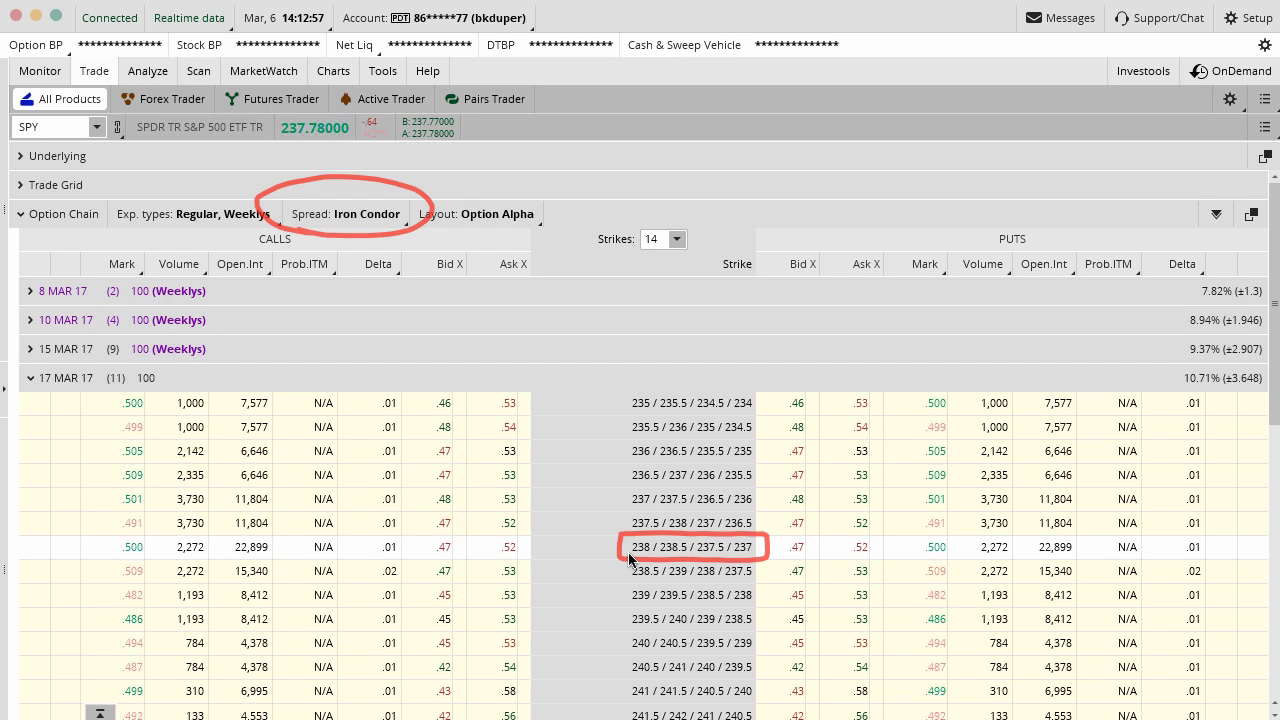
drag(372, 234, 584, 392)
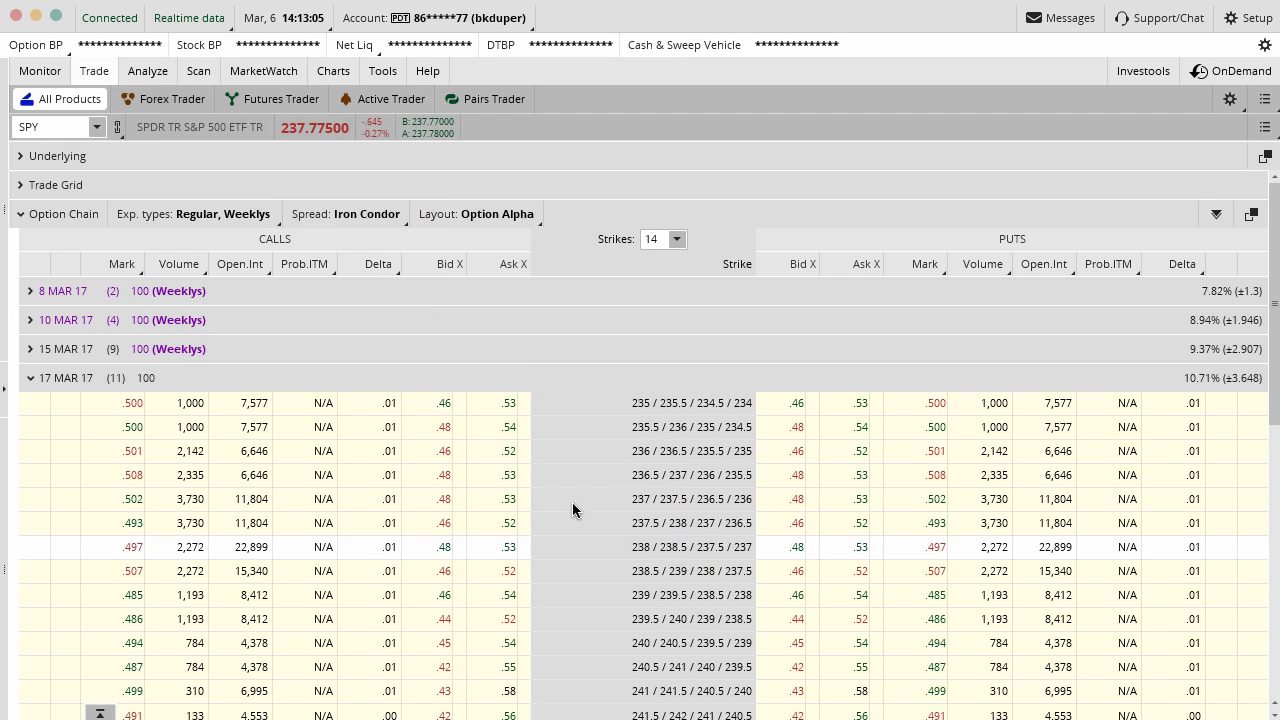
Set the option chain's spread type back to Single and collapse the 17 MAR 17 expiration.
click(361, 213)
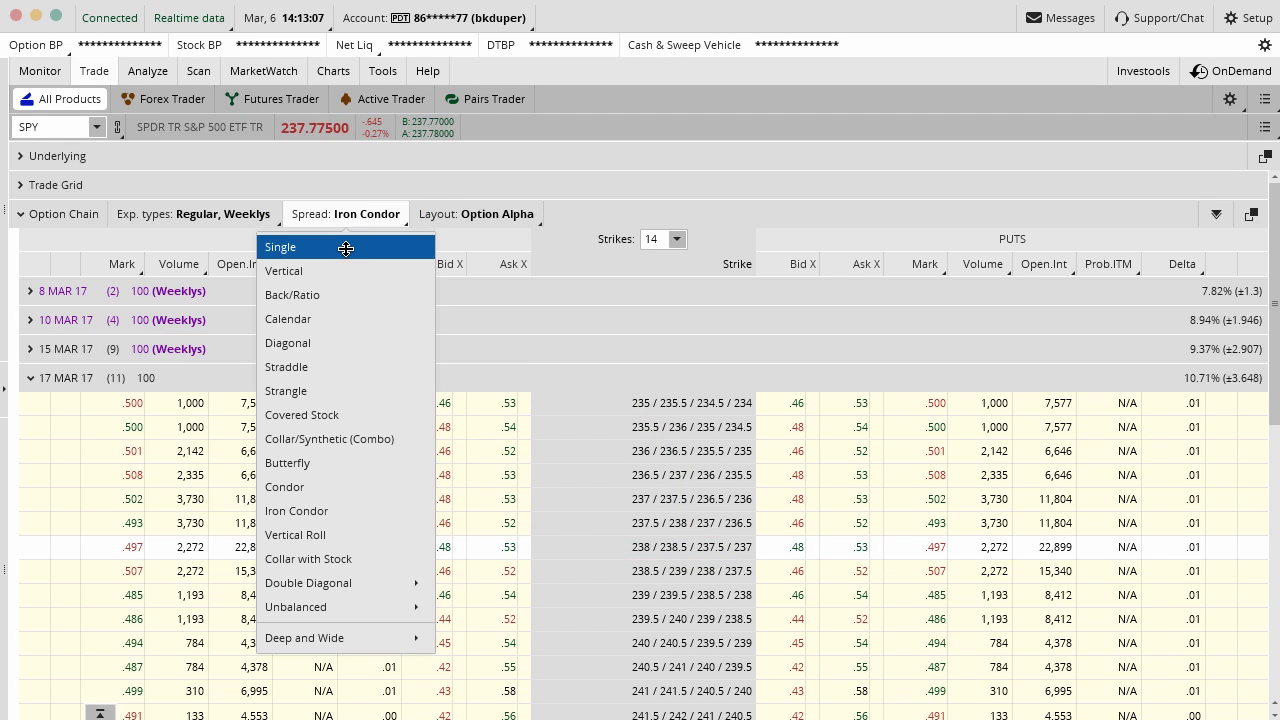
click(343, 246)
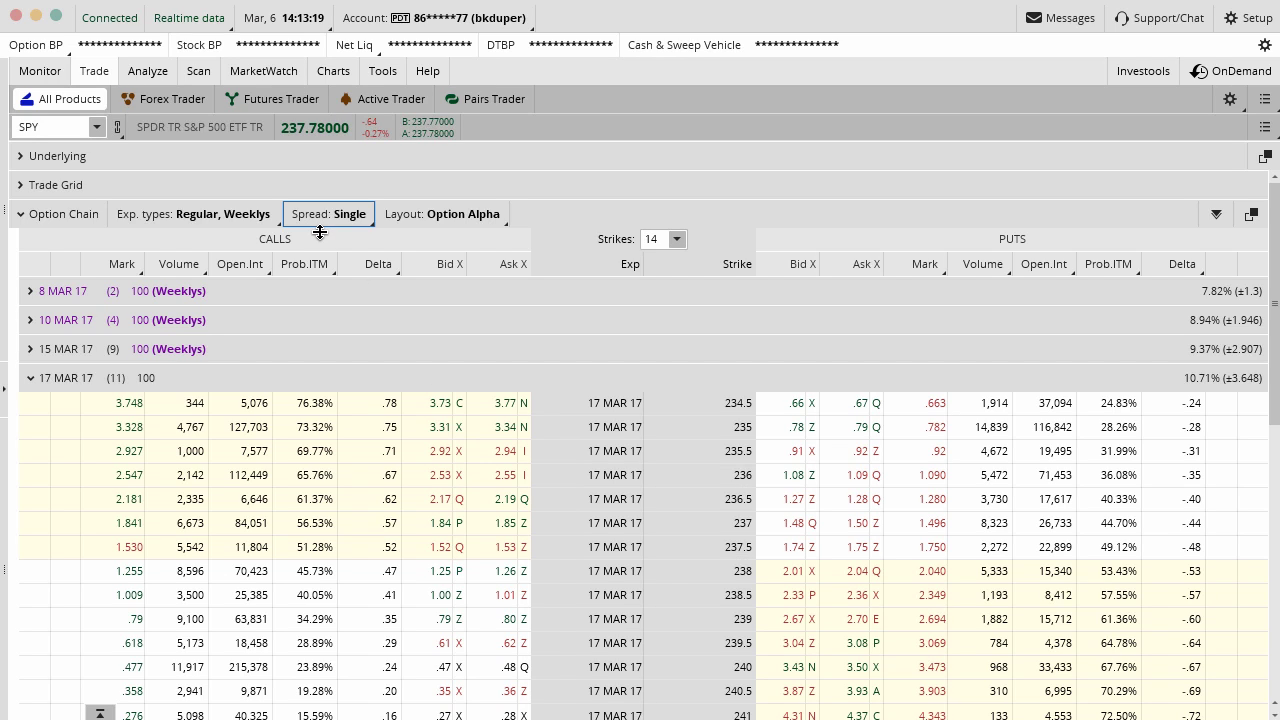
click(63, 380)
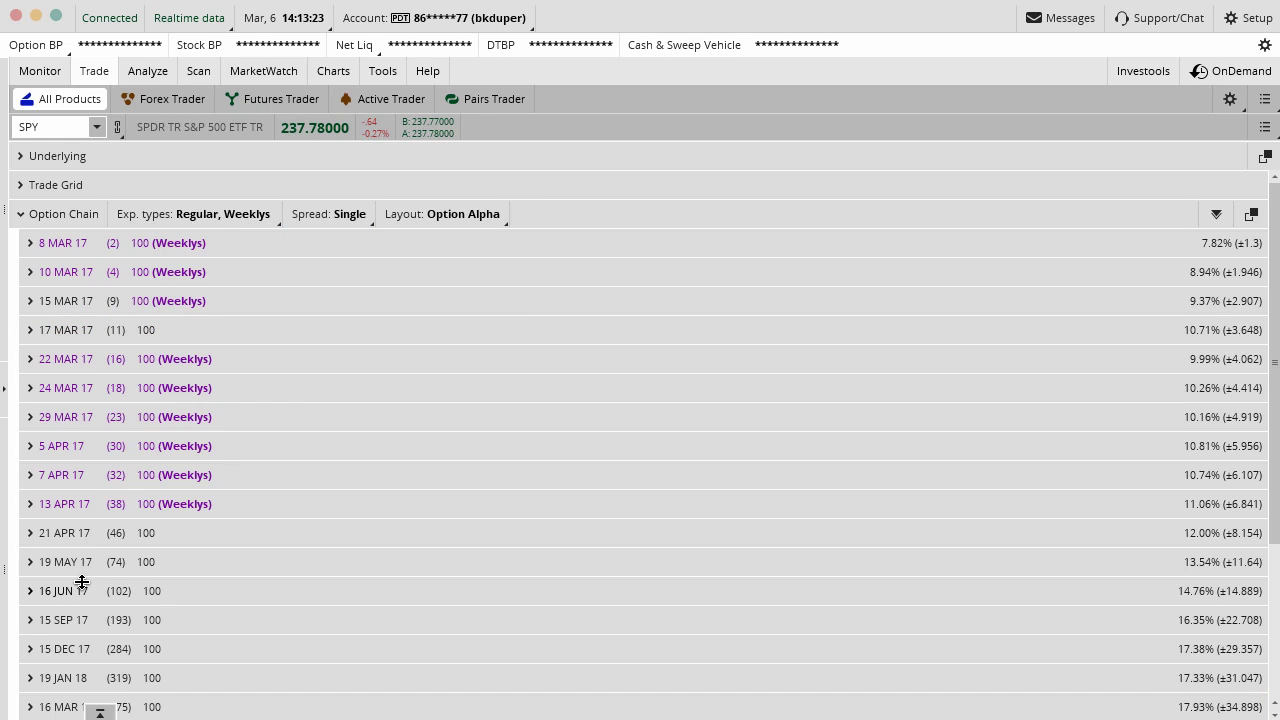
Expand Today's Options Statistics below the option chain, review its volatility and trade analysis figures, and collapse the section.
scroll(86, 526, down, 3)
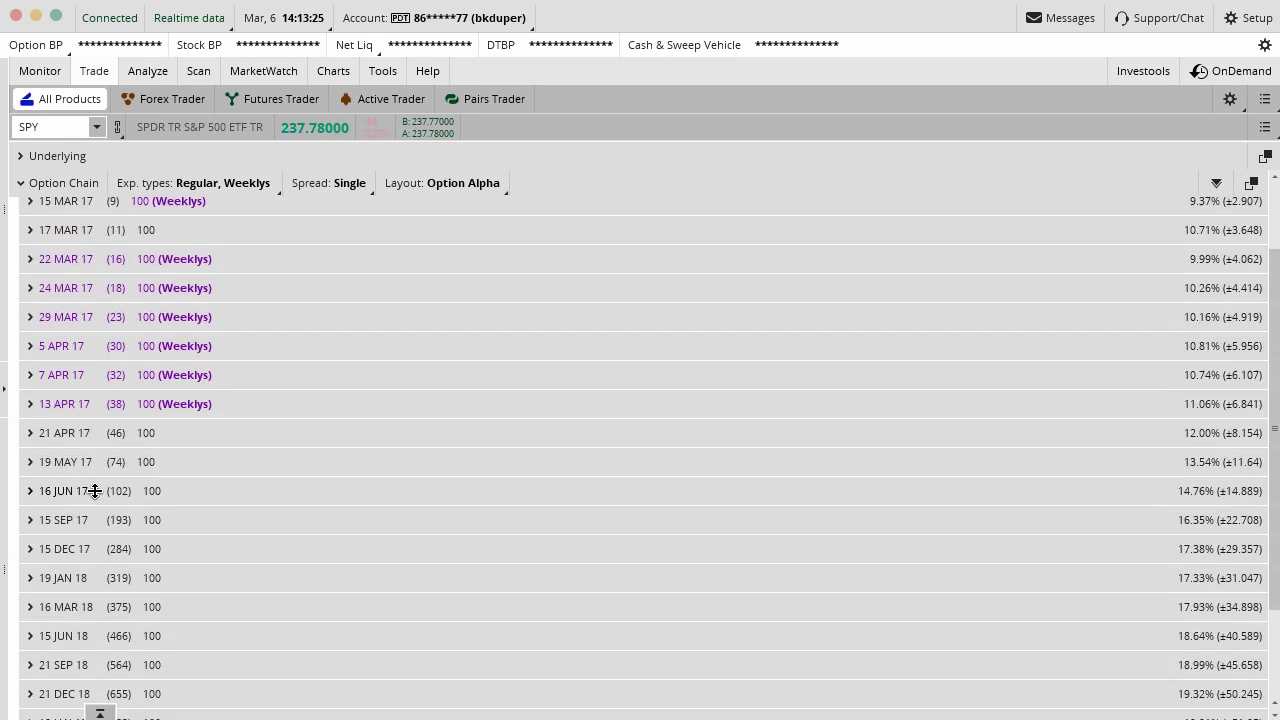
scroll(95, 488, down, 4)
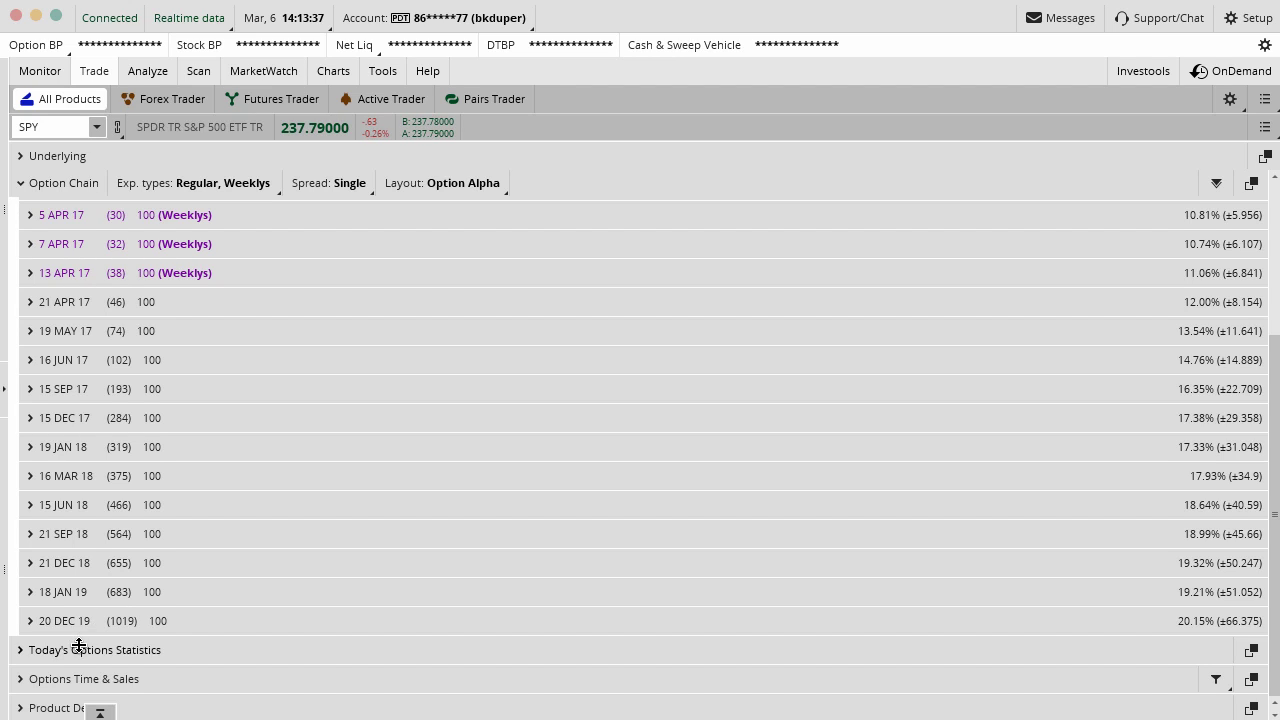
click(72, 650)
scroll(202, 569, down, 8)
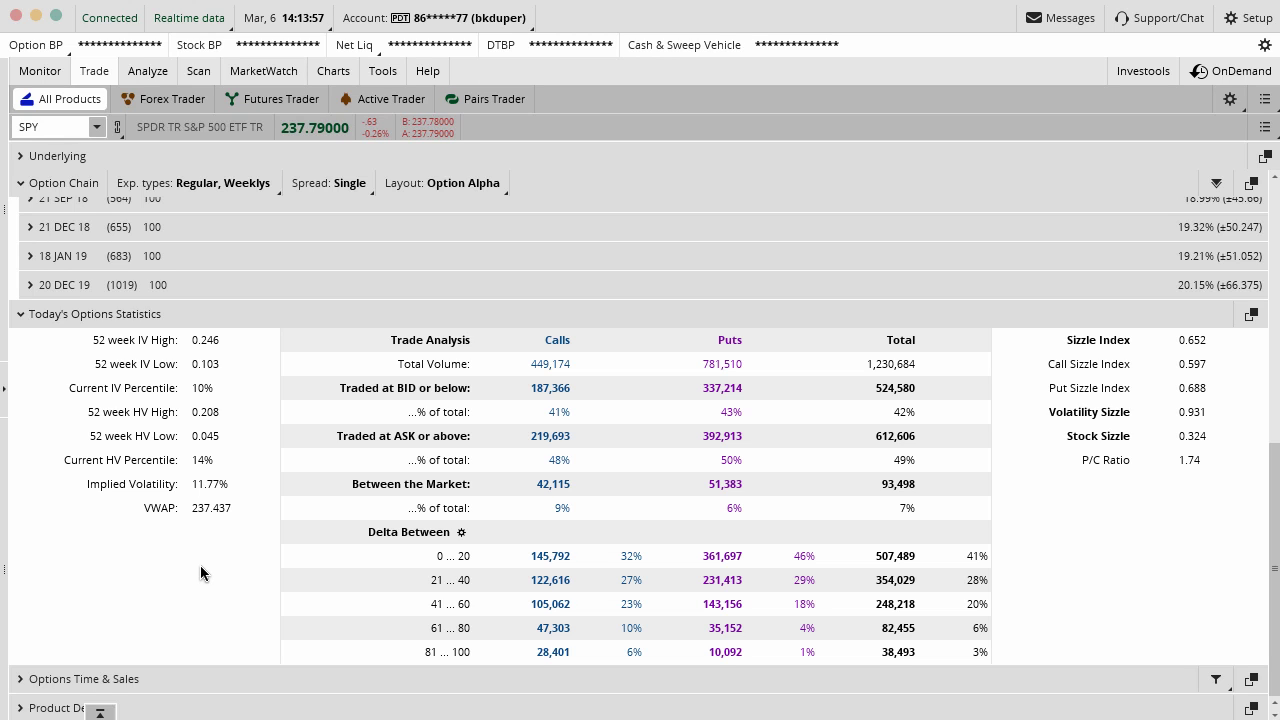
click(77, 314)
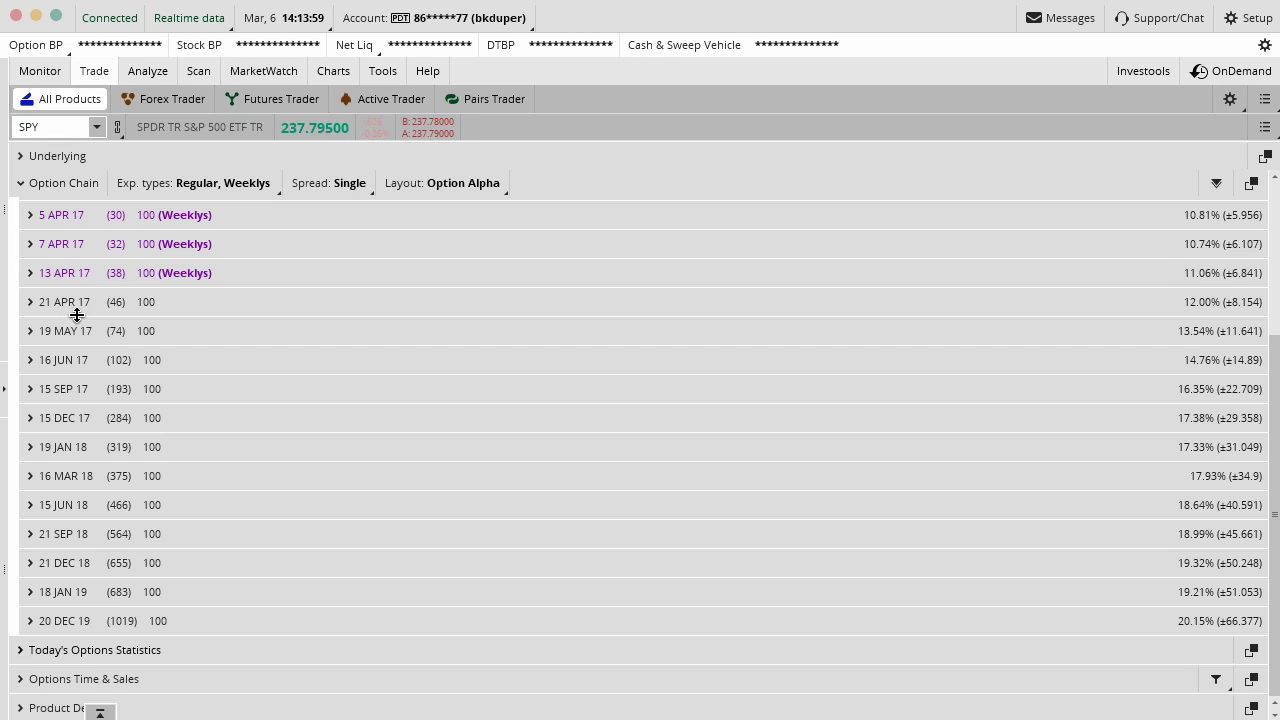
Expand Options Time & Sales, dismiss the error dialog, review the listed option trades, and collapse the section.
click(82, 678)
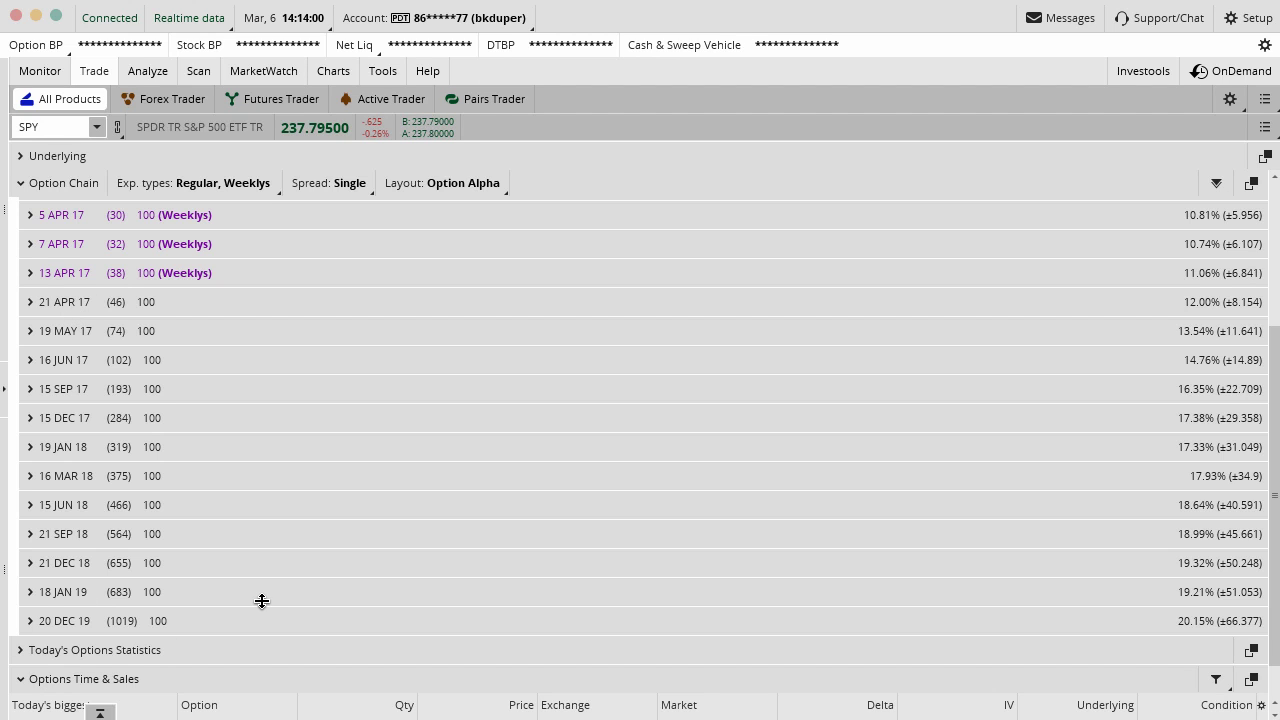
scroll(154, 687, down, 1)
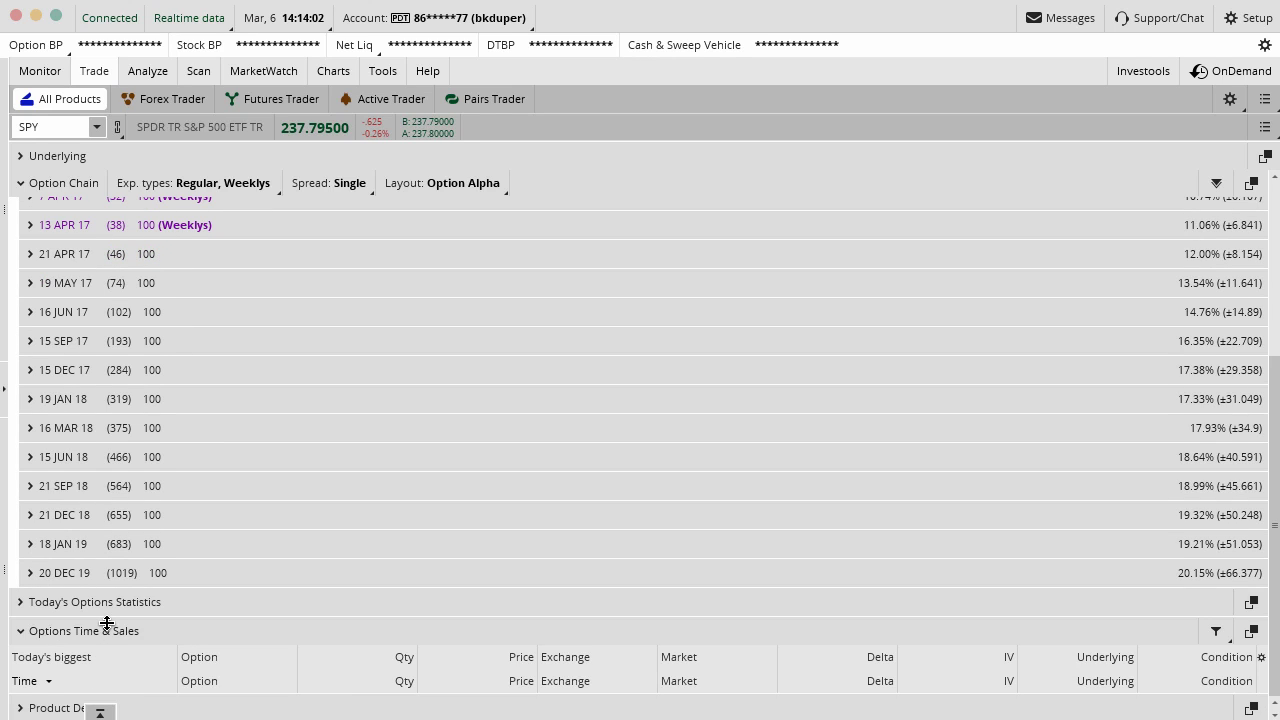
drag(107, 623, 126, 543)
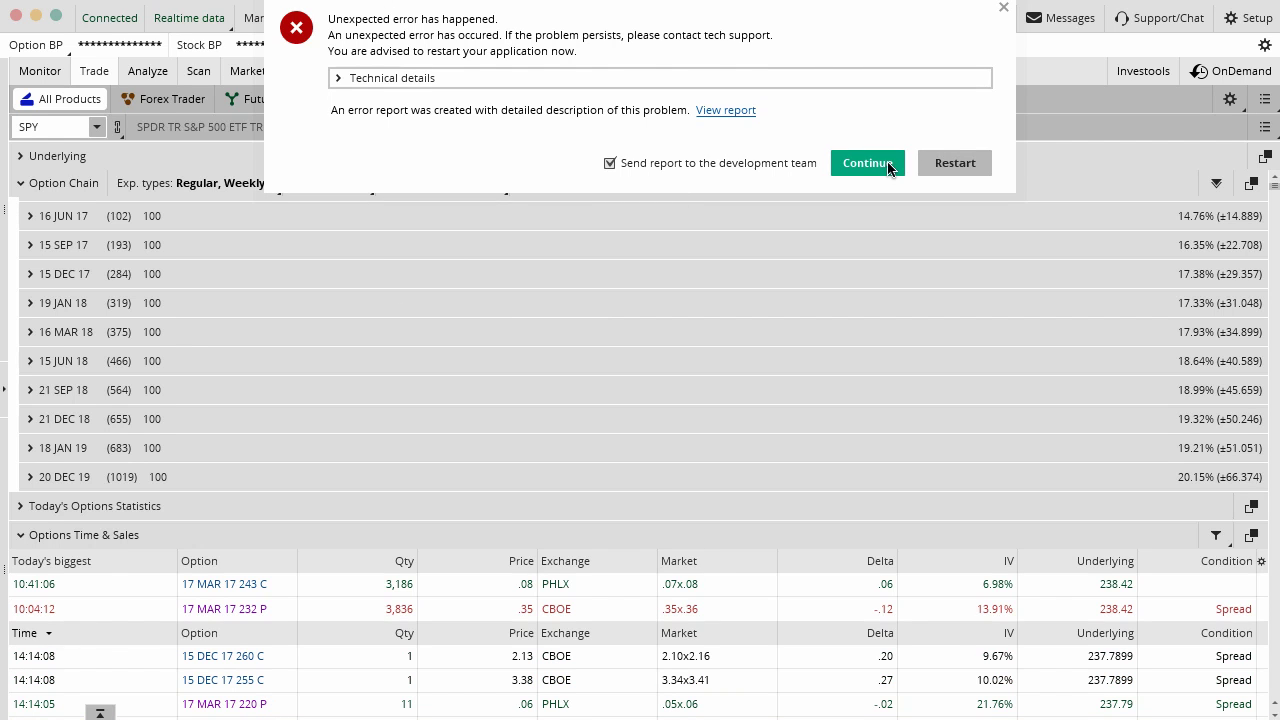
click(1003, 8)
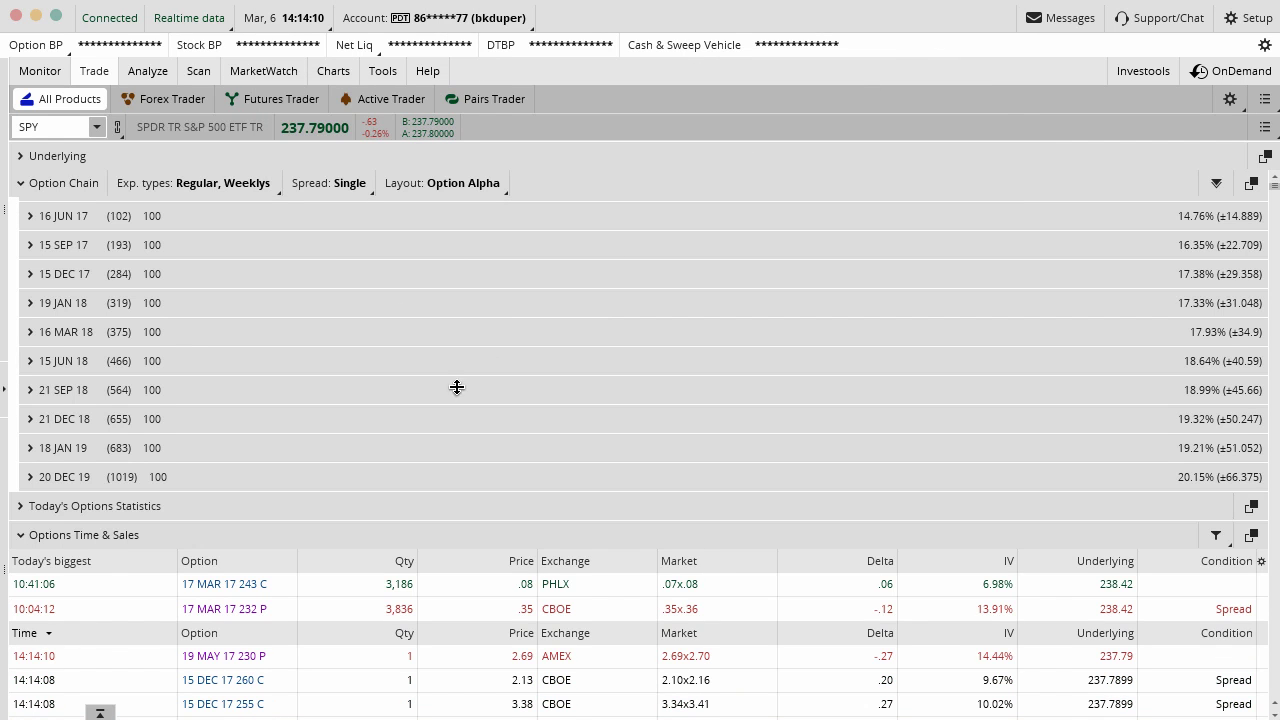
scroll(260, 514, down, 3)
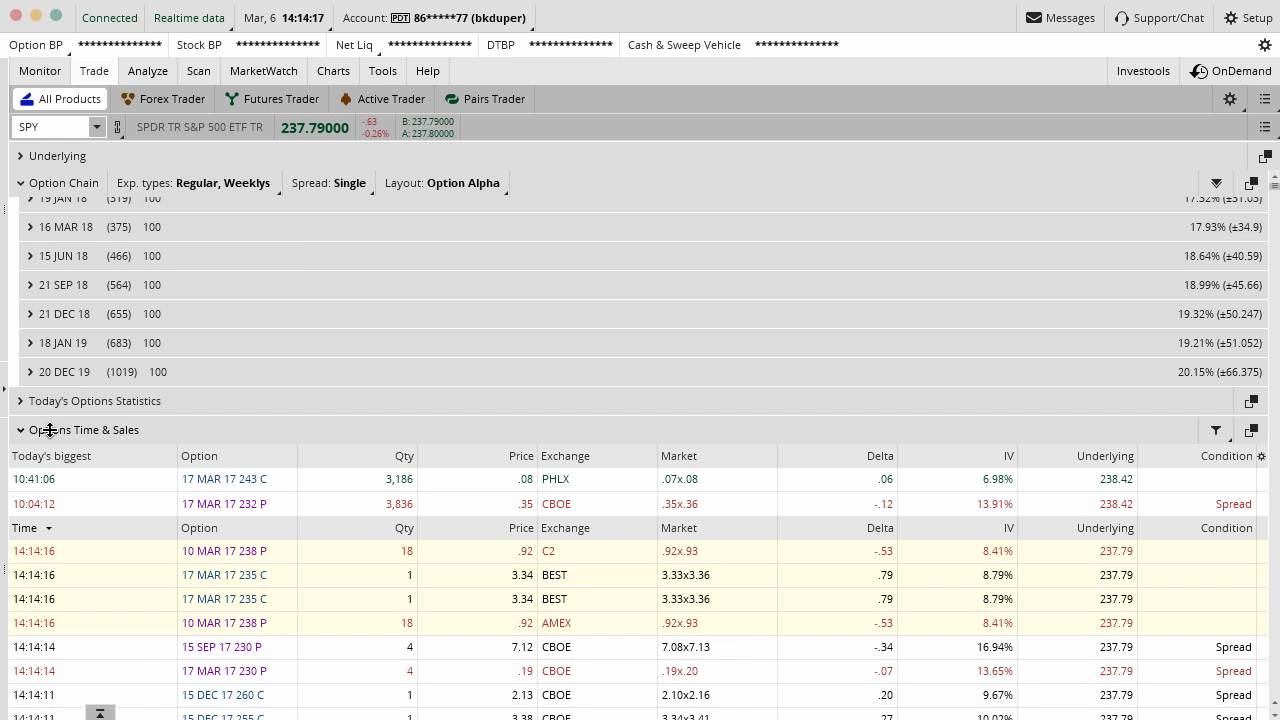
click(50, 430)
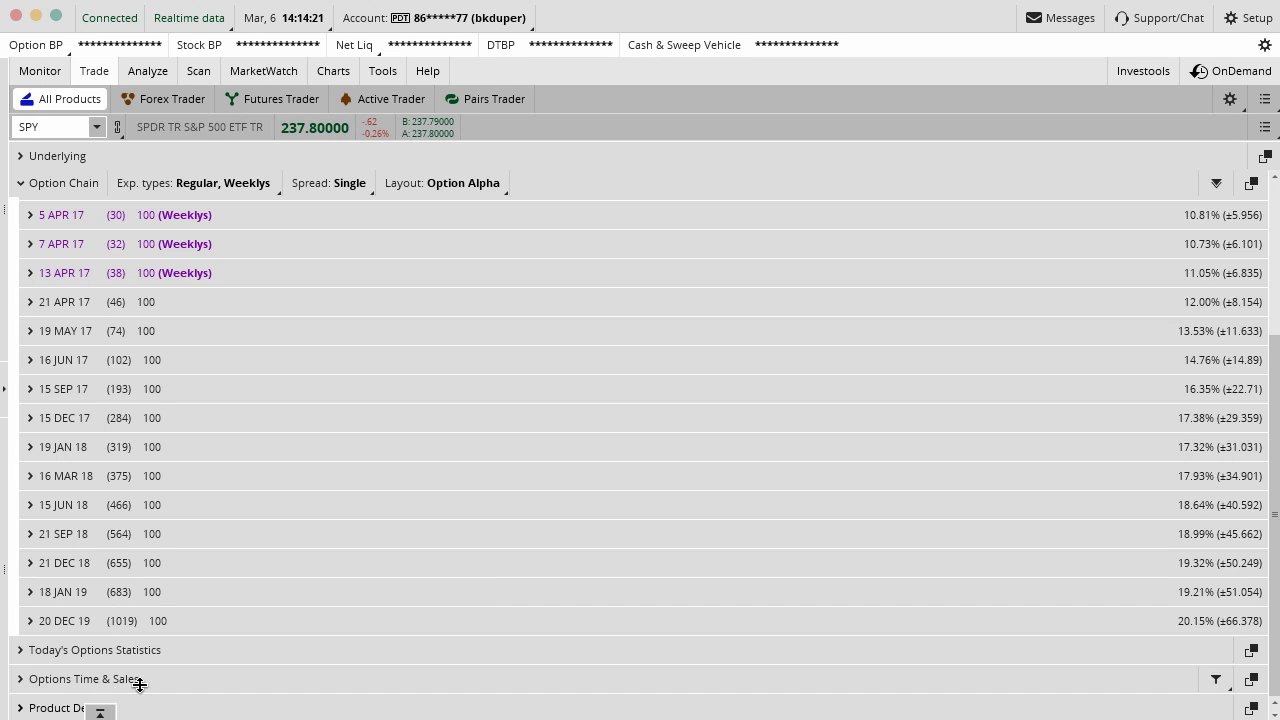
Expand Product Depth and limit its implied volatility charts to the 17 MAR 17 100 series only.
click(30, 708)
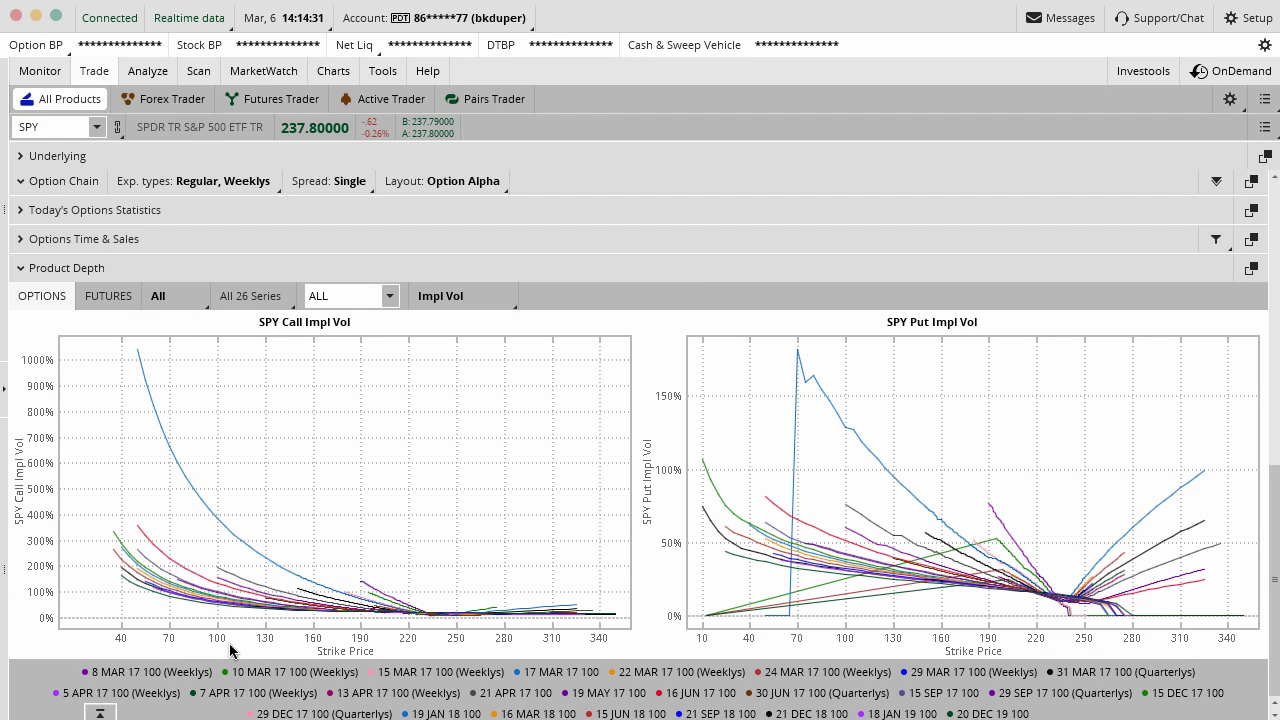
click(252, 298)
scroll(255, 390, up, 3)
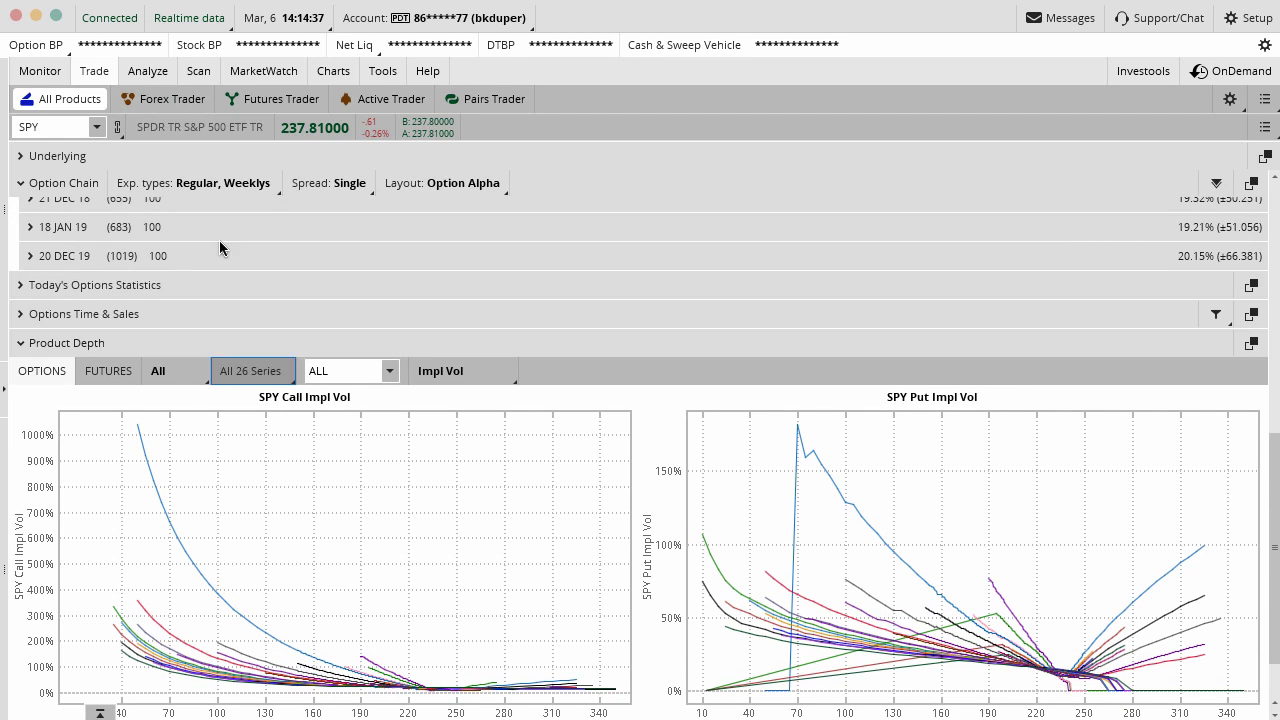
click(248, 371)
click(250, 2)
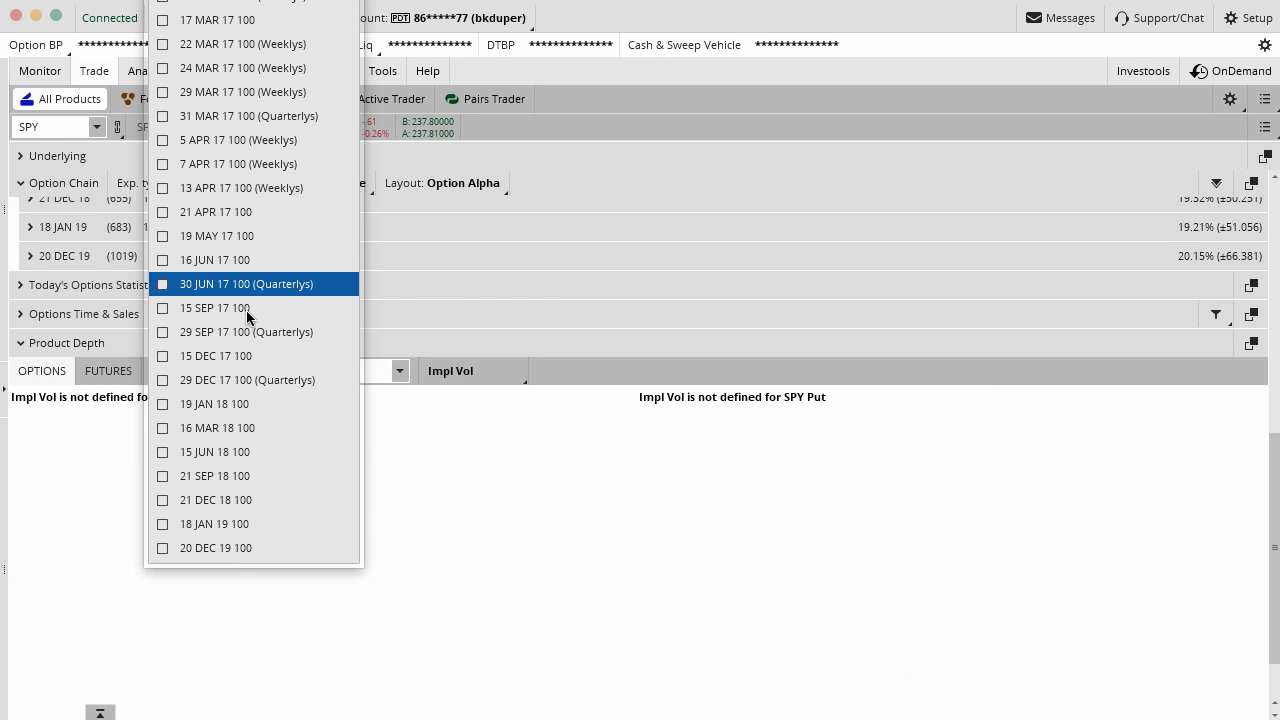
click(251, 370)
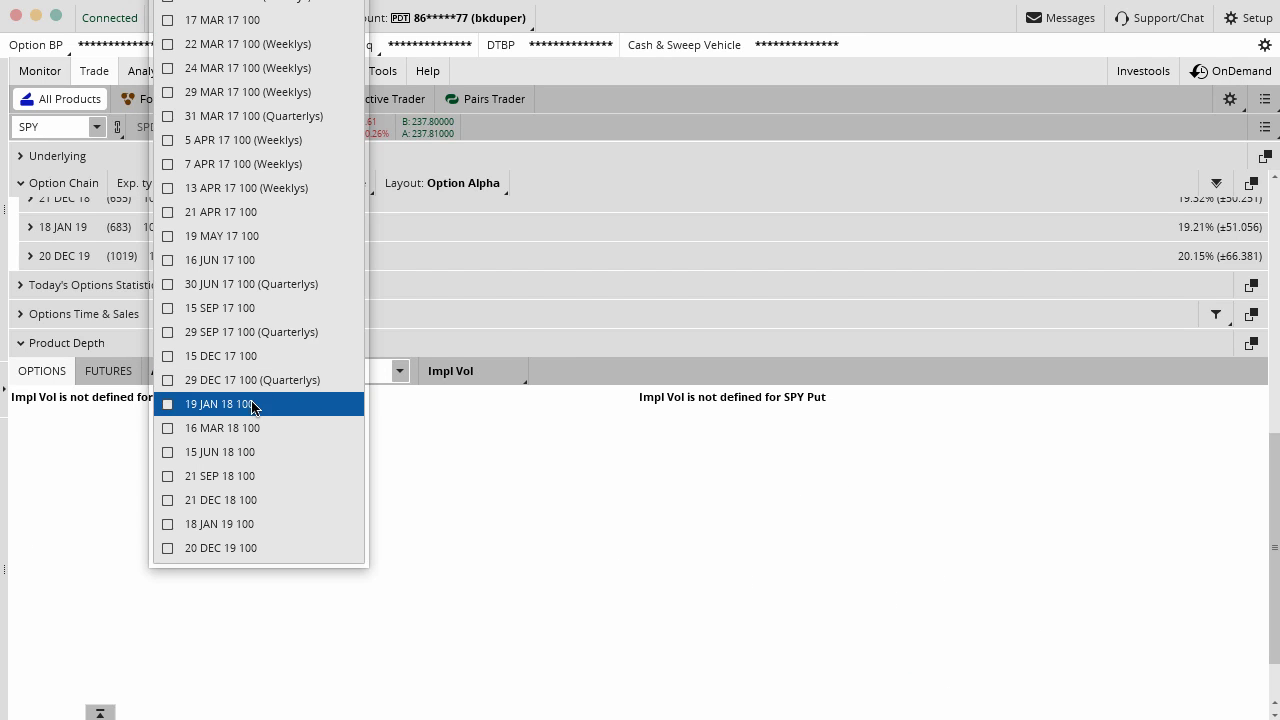
click(206, 27)
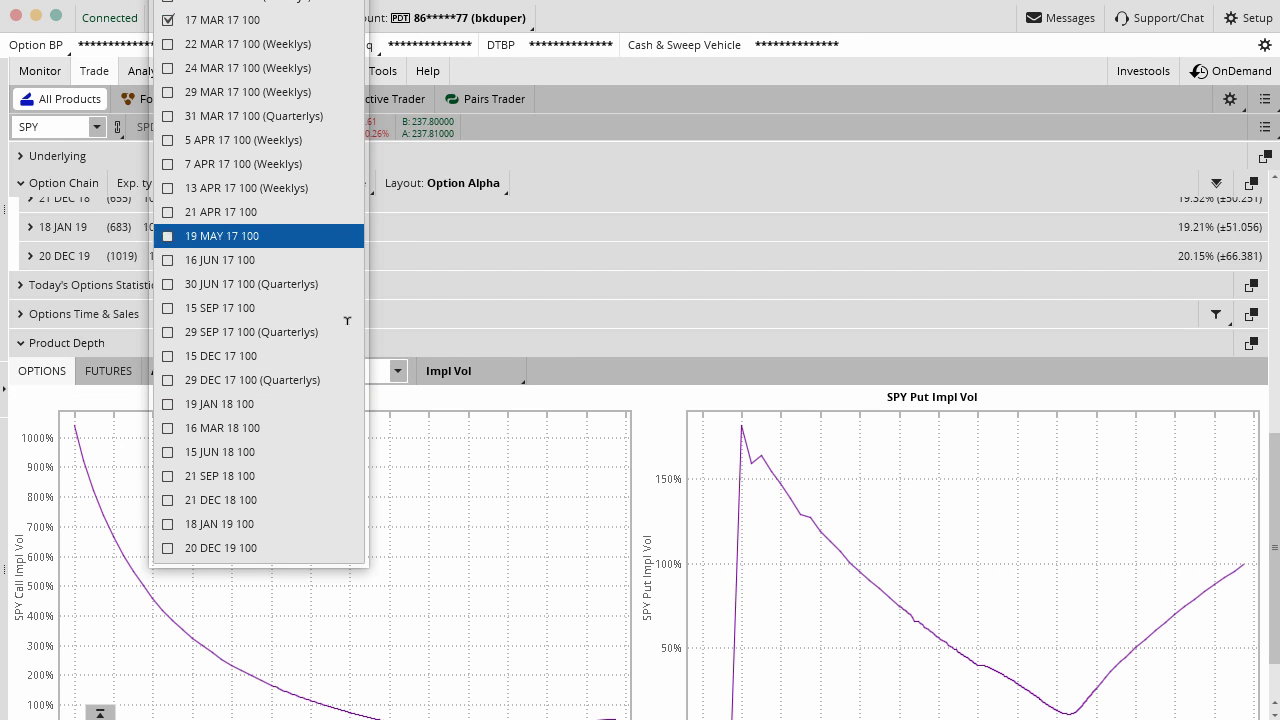
click(646, 430)
scroll(651, 450, down, 1)
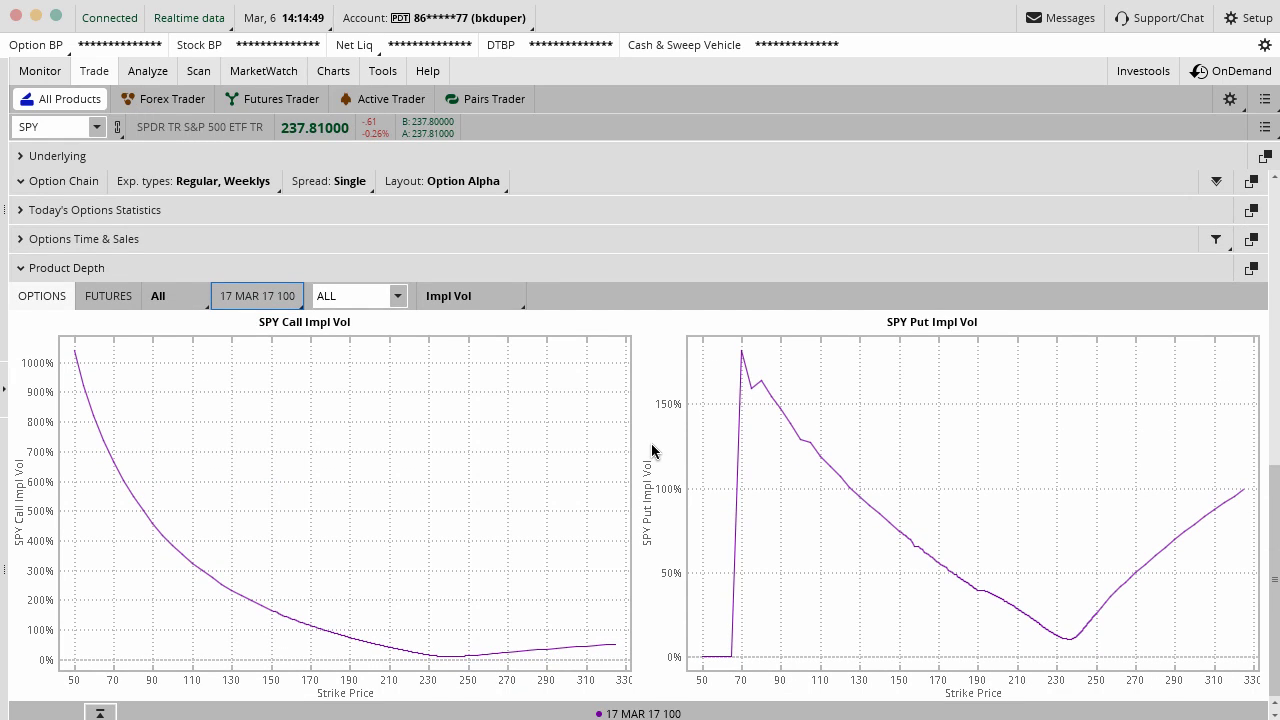
Change the plotted value in Product Depth to Gamma, and collapse the section after viewing the call and put charts.
click(500, 295)
click(481, 349)
click(500, 298)
click(500, 374)
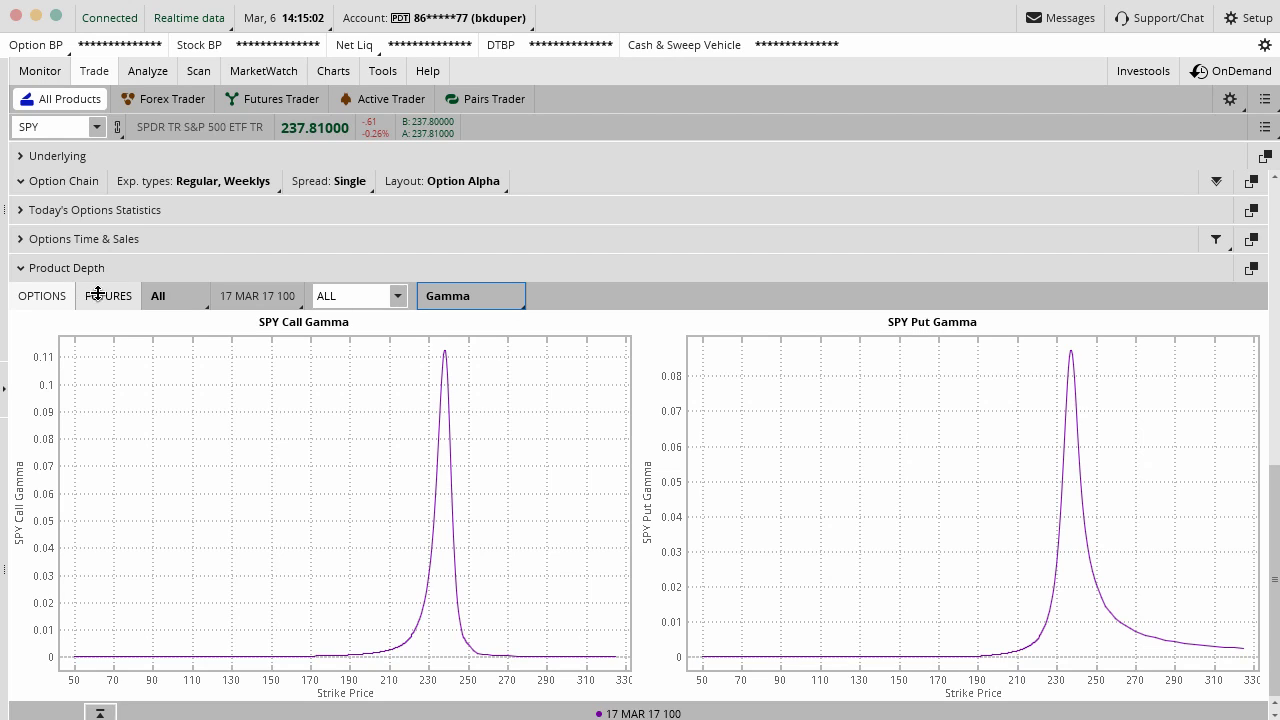
click(22, 269)
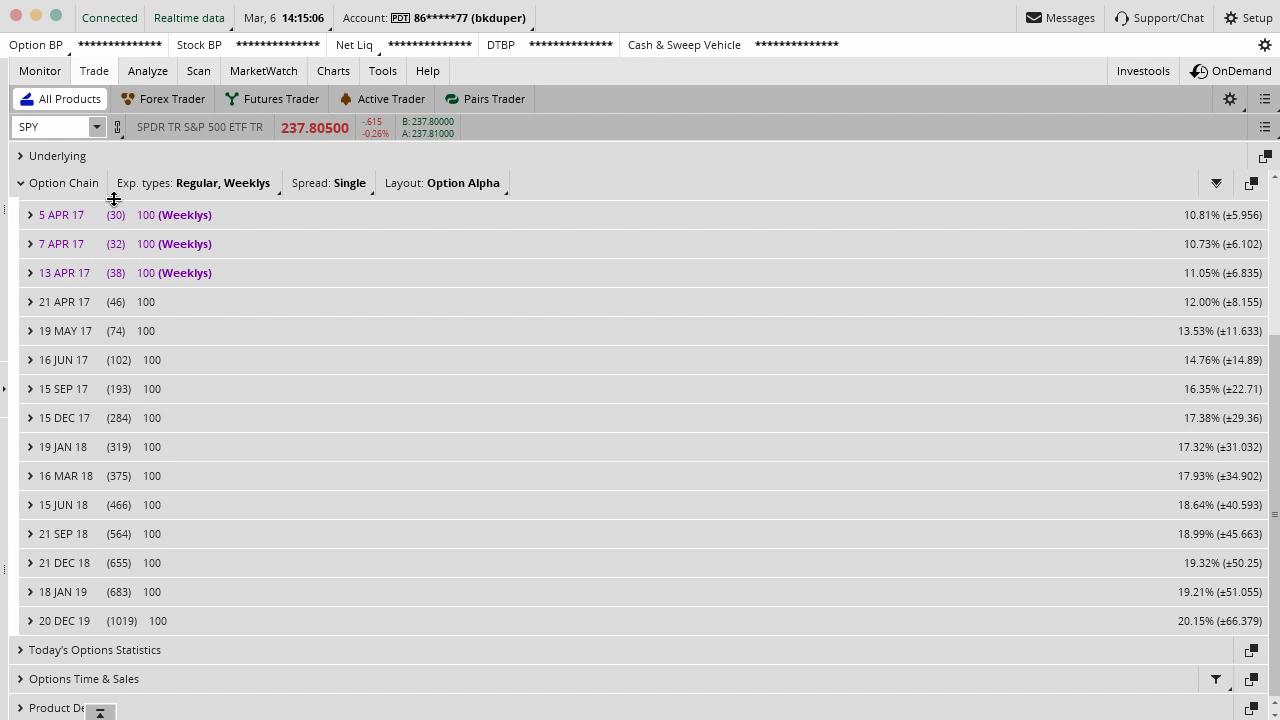